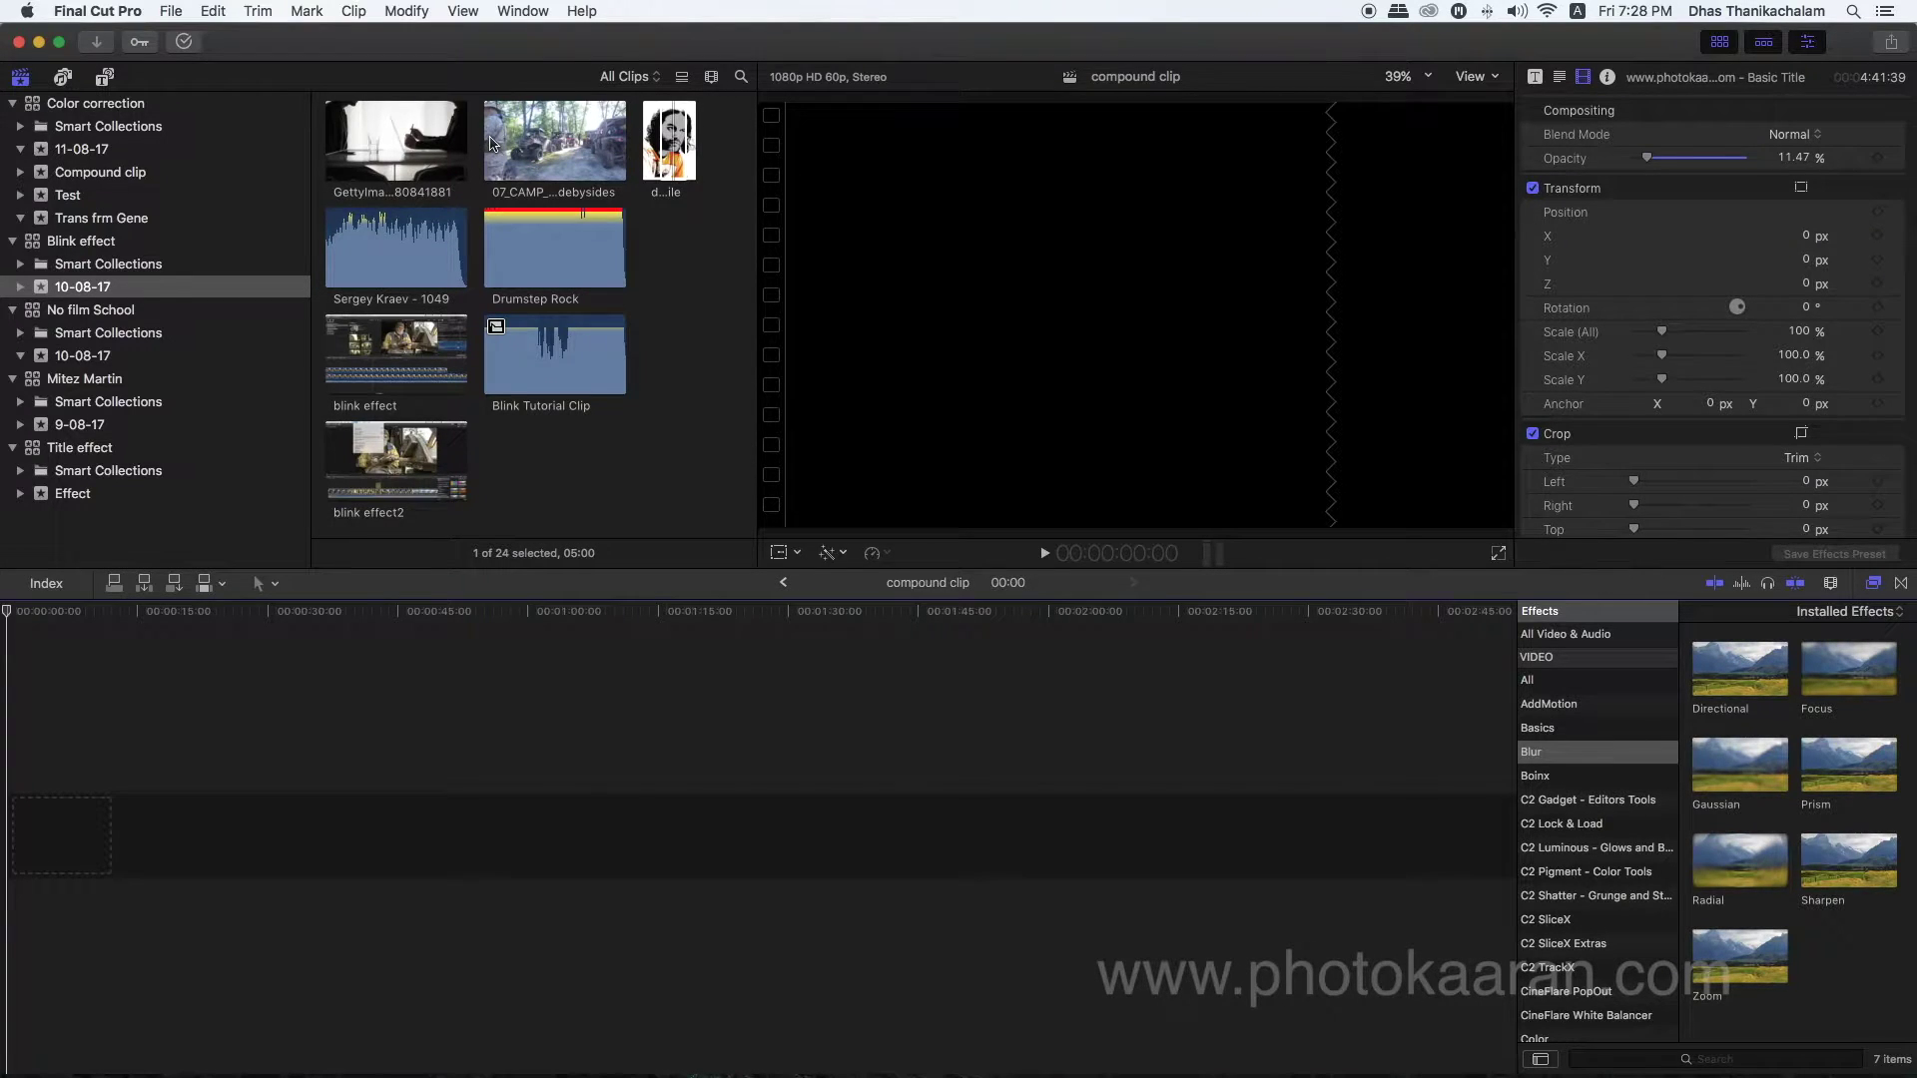
Add the 07_CAMP side-by-sides clip to the empty timeline and scale it to 50%.
{"action": "left_click_drag", "start_coordinate": [497, 140], "coordinate": [30, 847]}
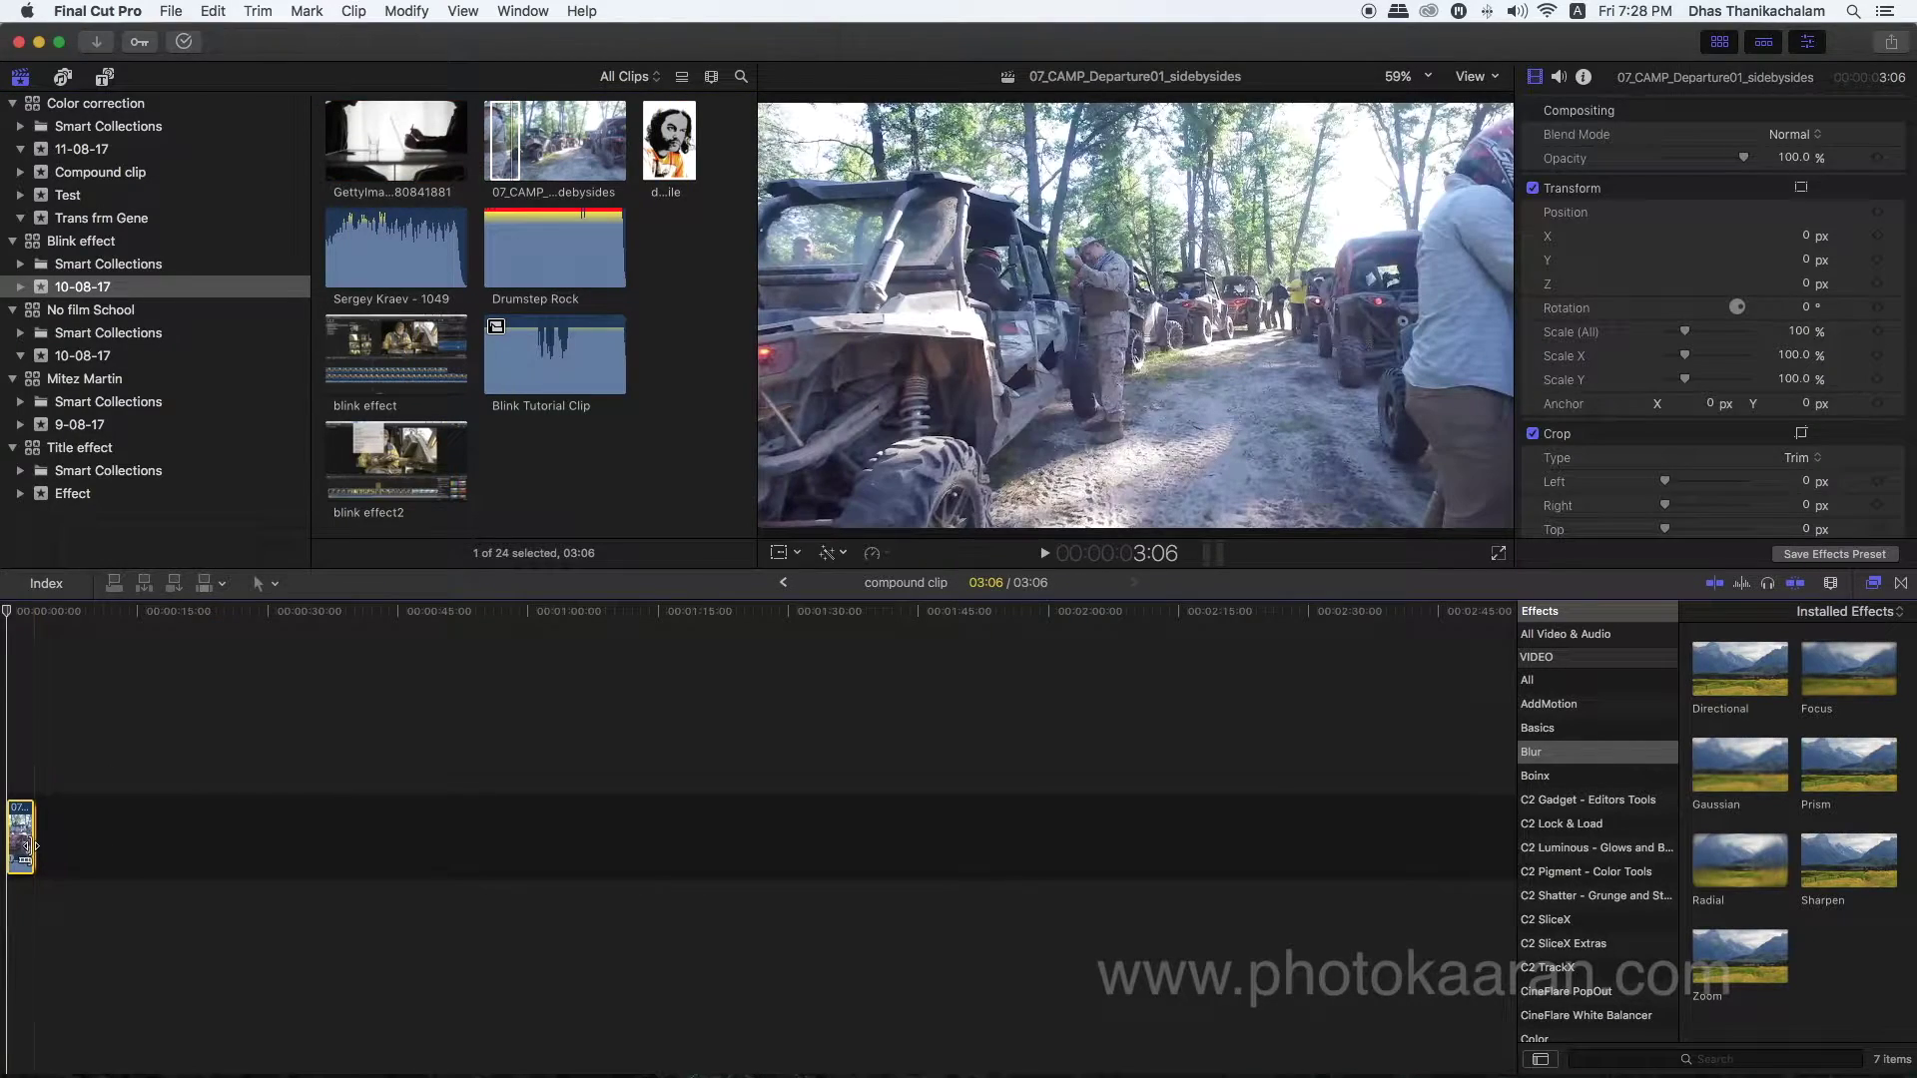
{"action": "key", "text": "shift+z"}
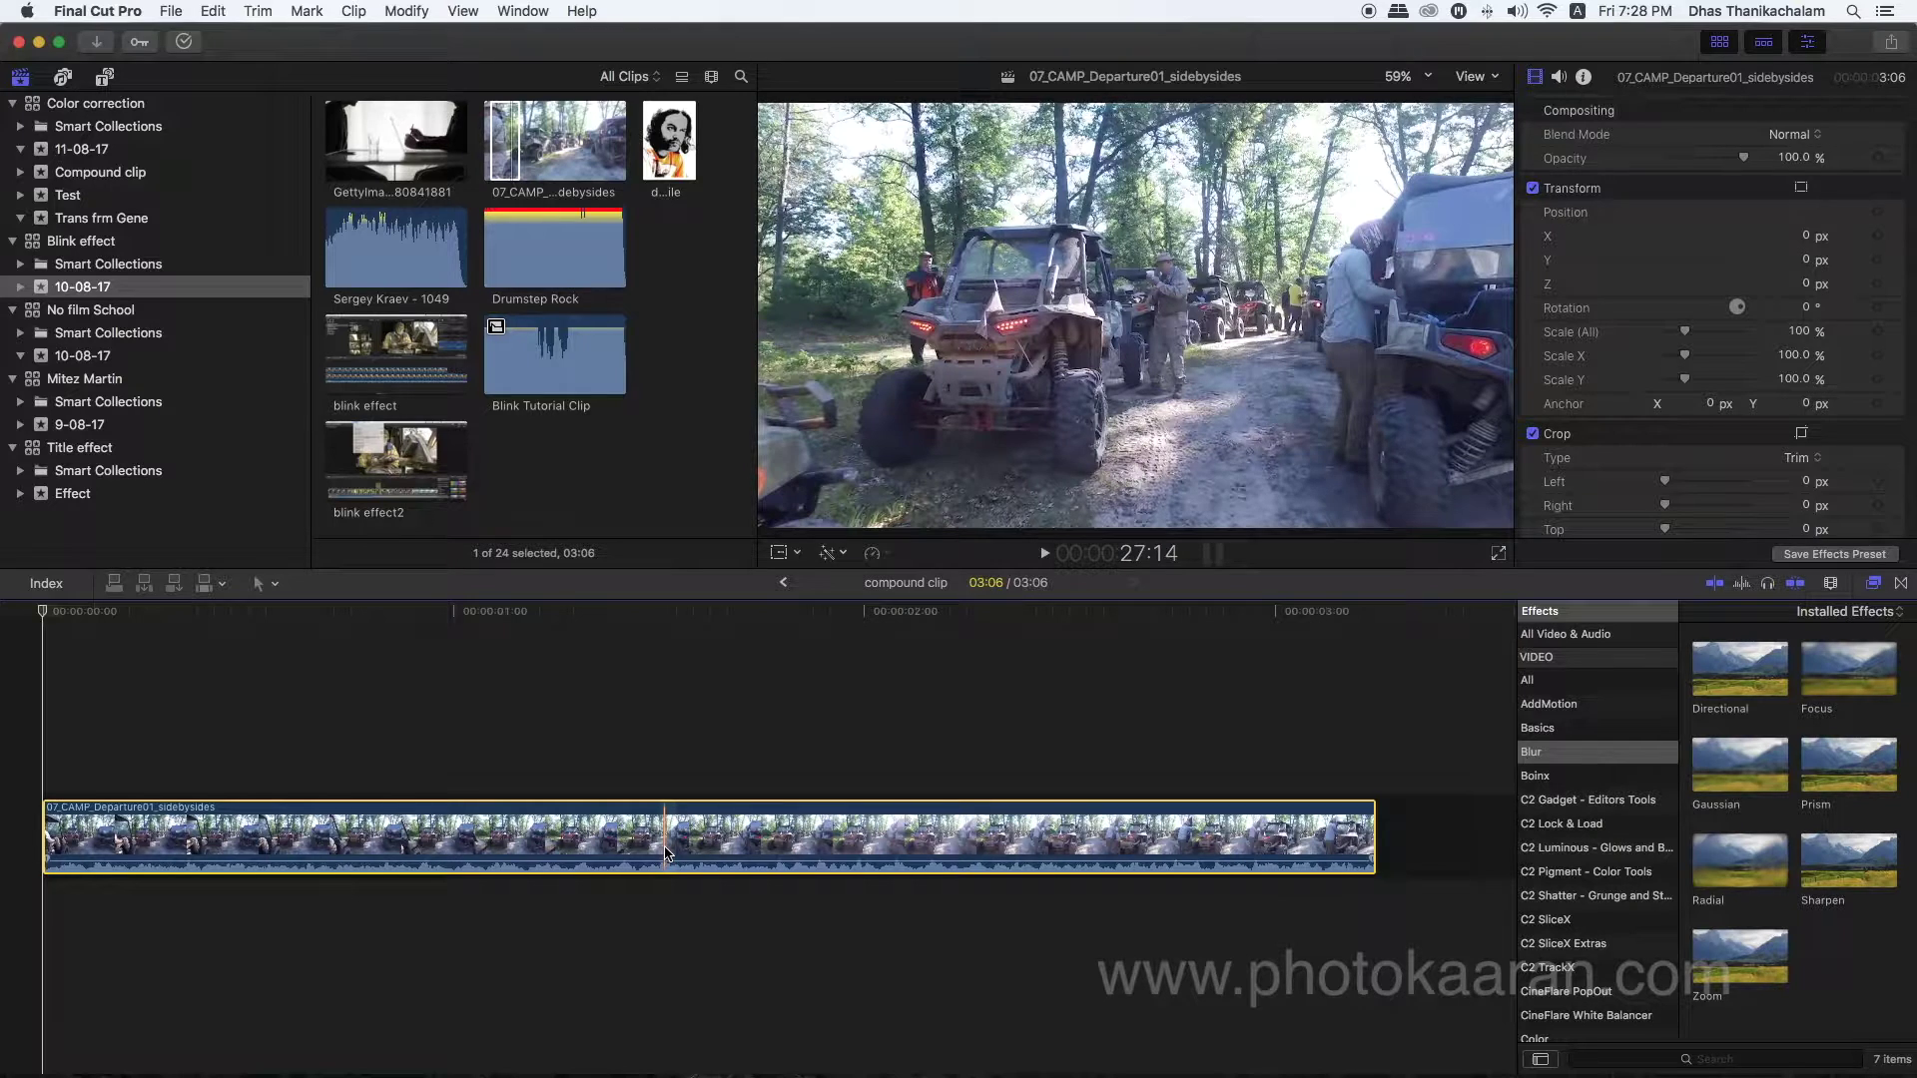
{"action": "left_click", "coordinate": [983, 679]}
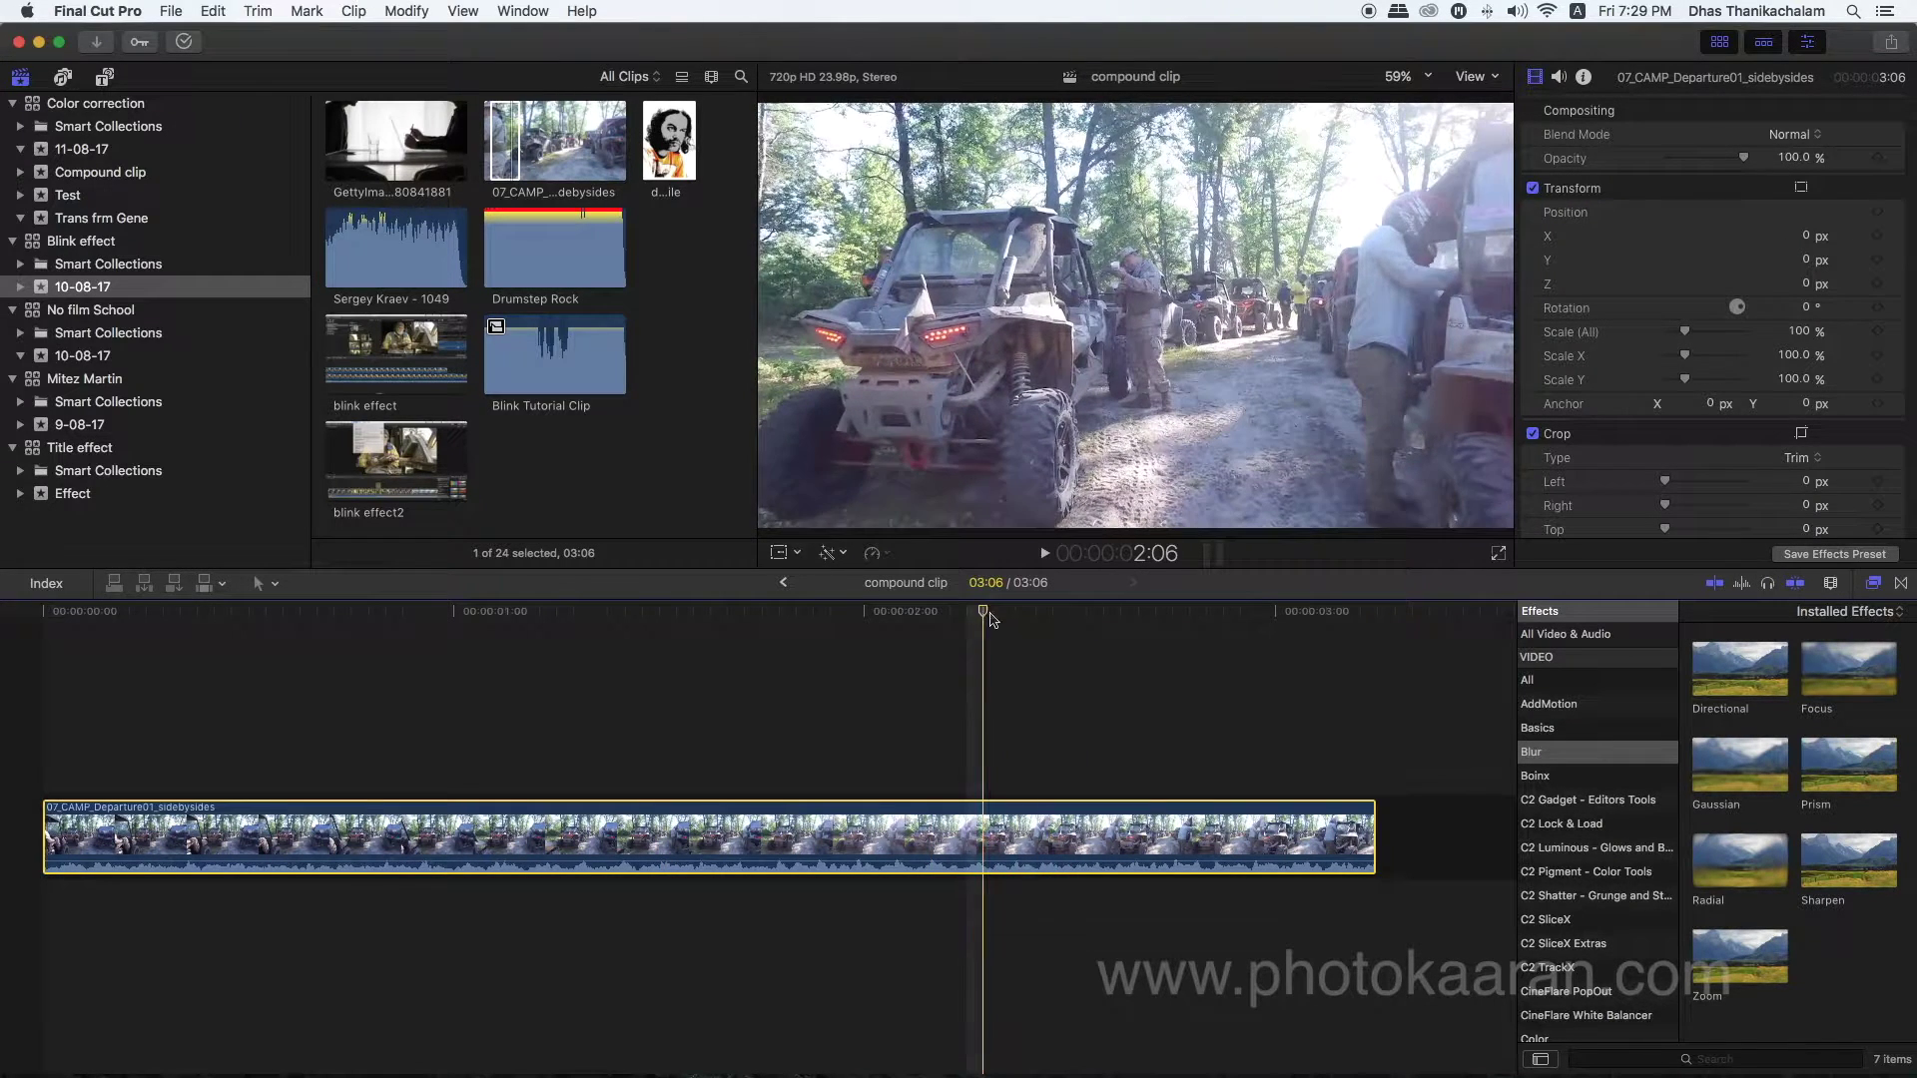
{"action": "left_click", "coordinate": [1799, 332]}
{"action": "type", "text": "50"}
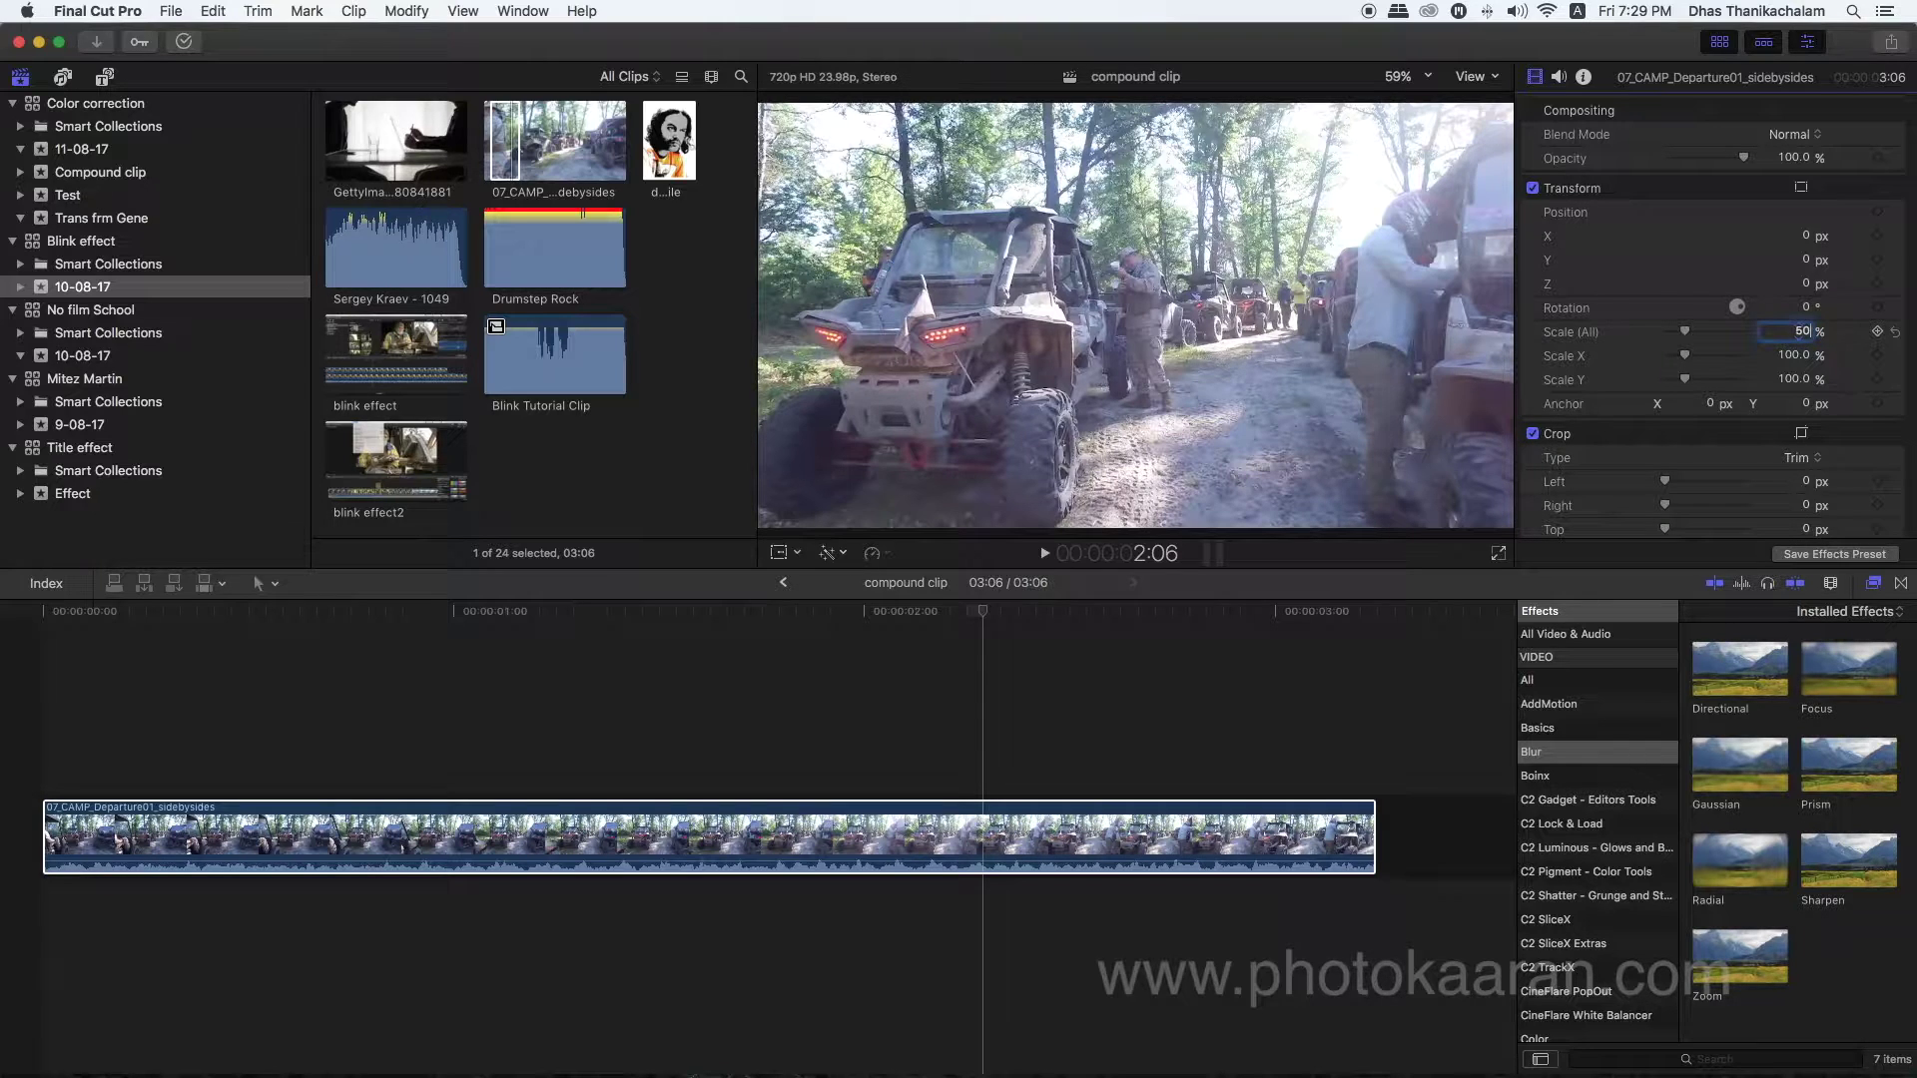
{"action": "key", "text": "Return"}
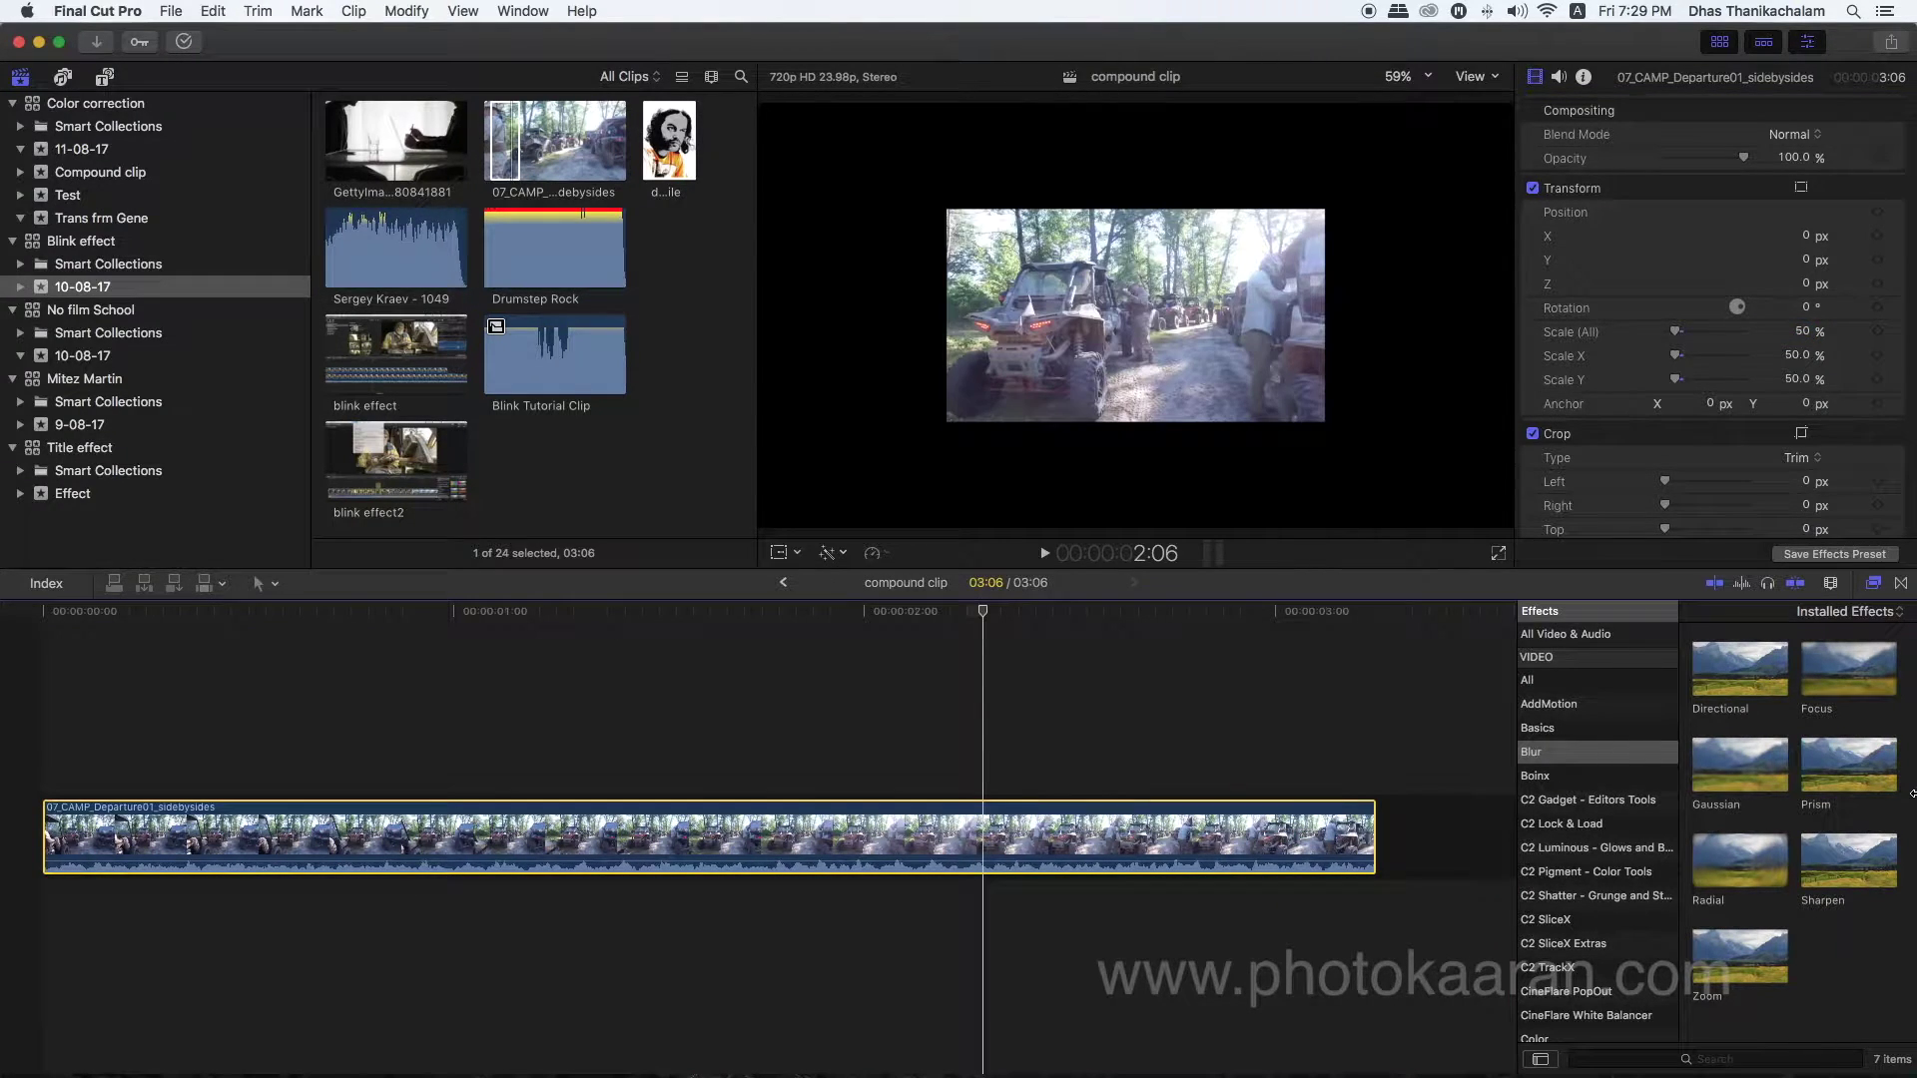
Apply the Gaussian blur effect to the clip and raise its Amount to 100.
{"action": "left_click", "coordinate": [1755, 776]}
{"action": "left_click_drag", "start_coordinate": [1755, 777], "coordinate": [1263, 830]}
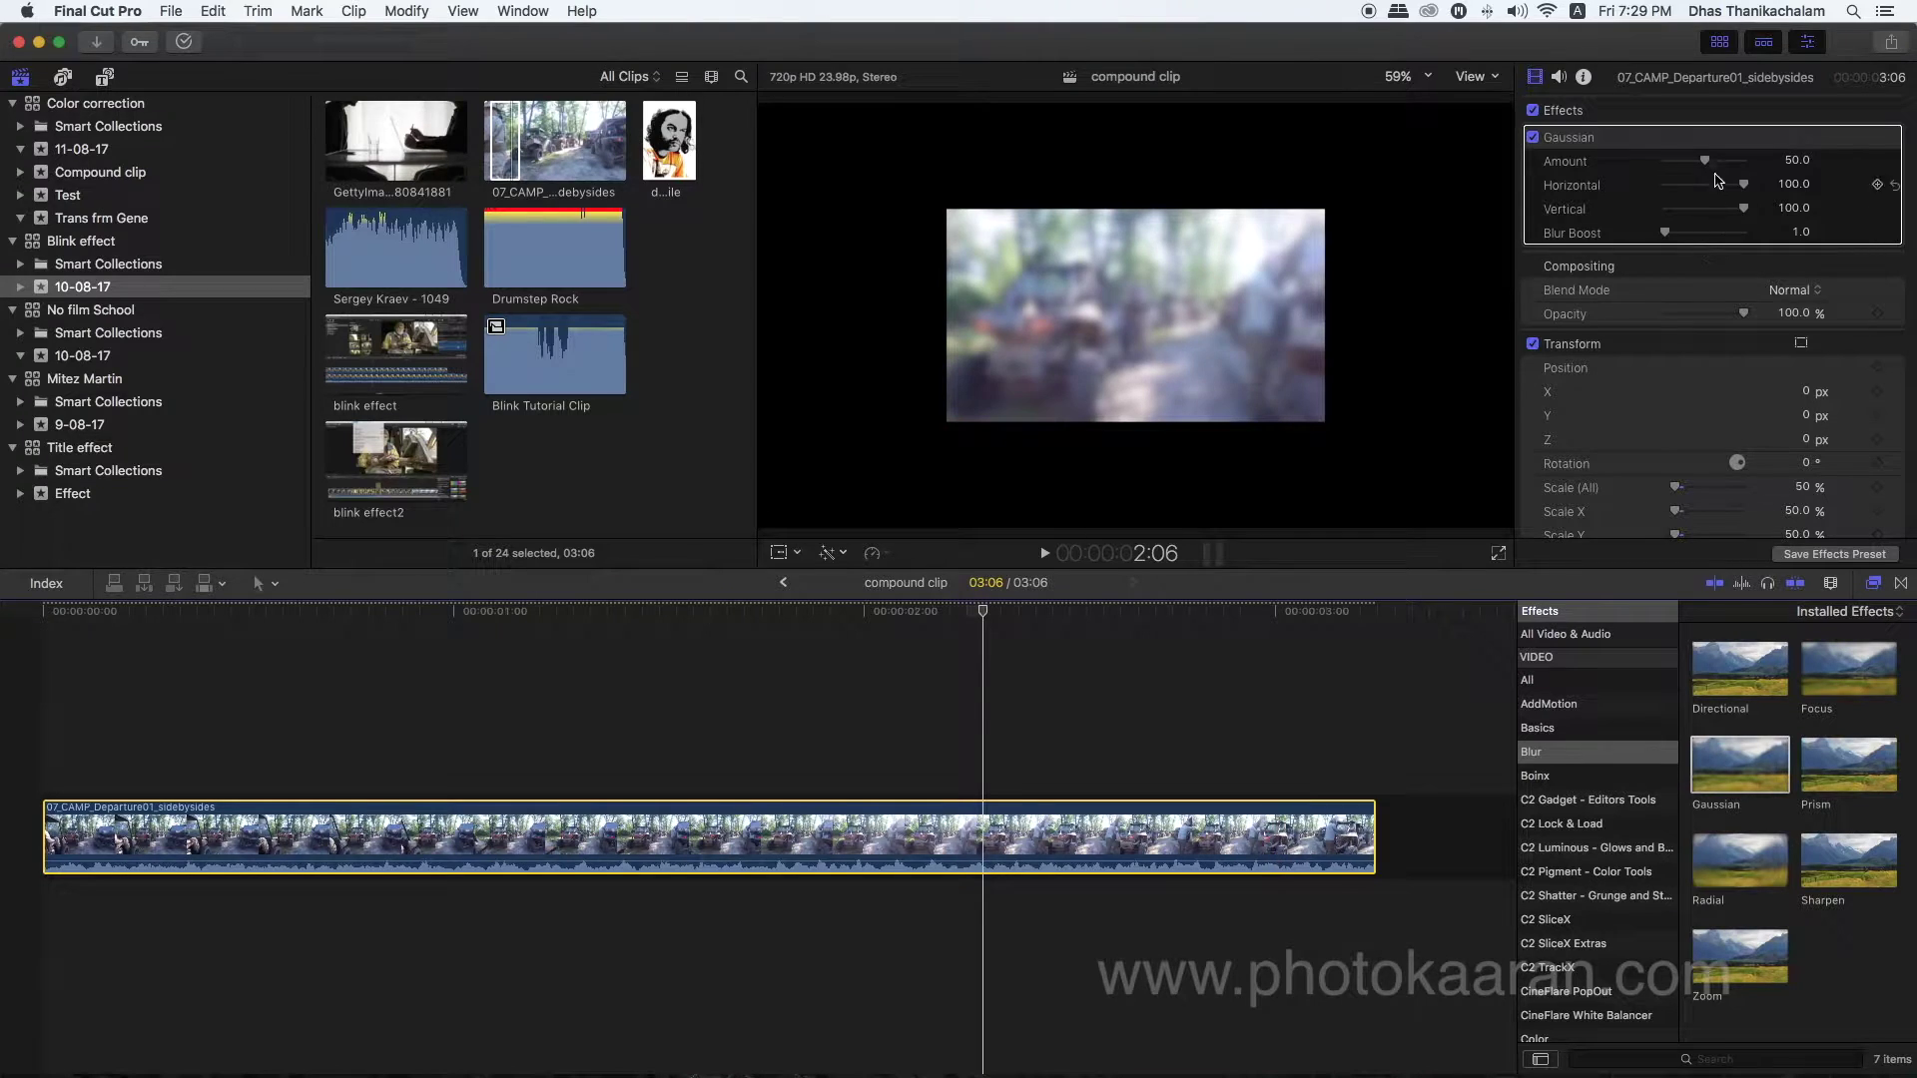
{"action": "left_click_drag", "start_coordinate": [1706, 162], "coordinate": [1777, 167]}
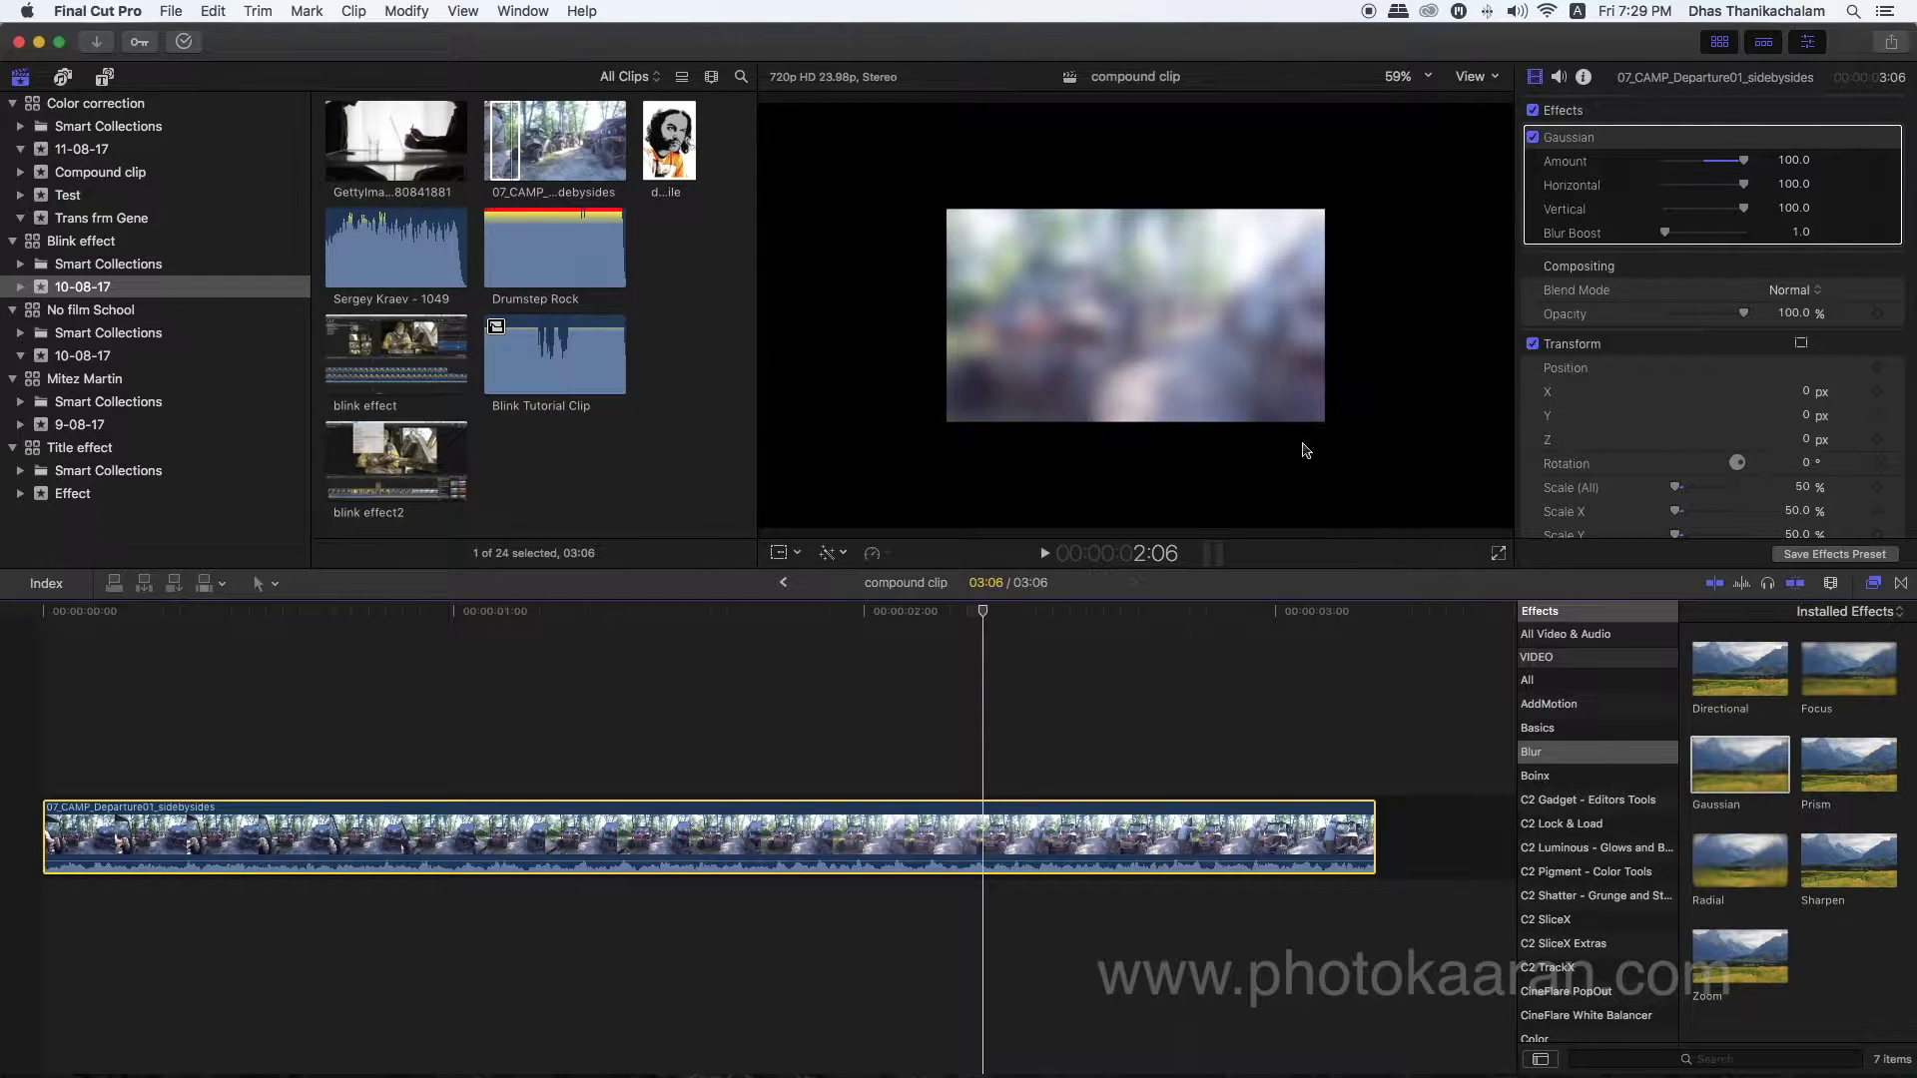
Turn the blurred clip into a new compound clip named "compound clip 1" in the Compound clip event.
{"action": "right_click", "coordinate": [842, 835]}
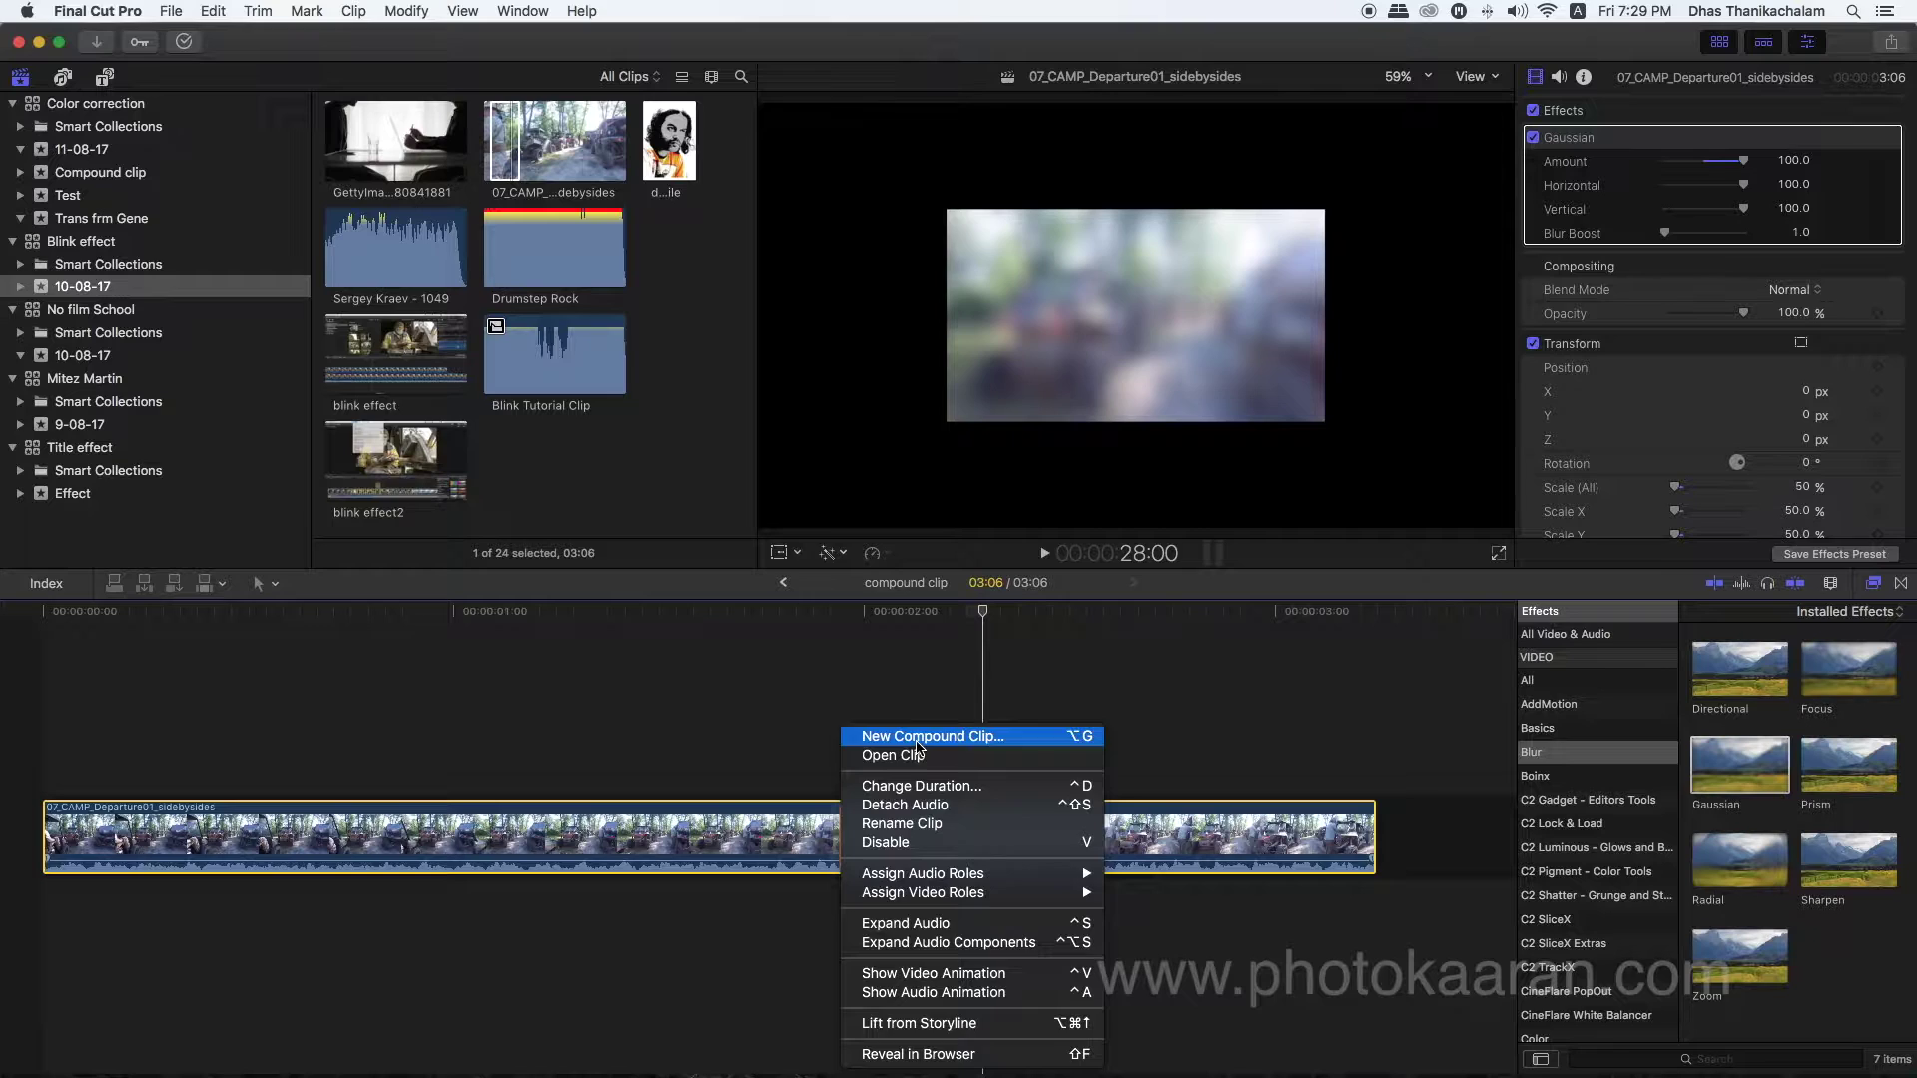
{"action": "left_click", "coordinate": [918, 747]}
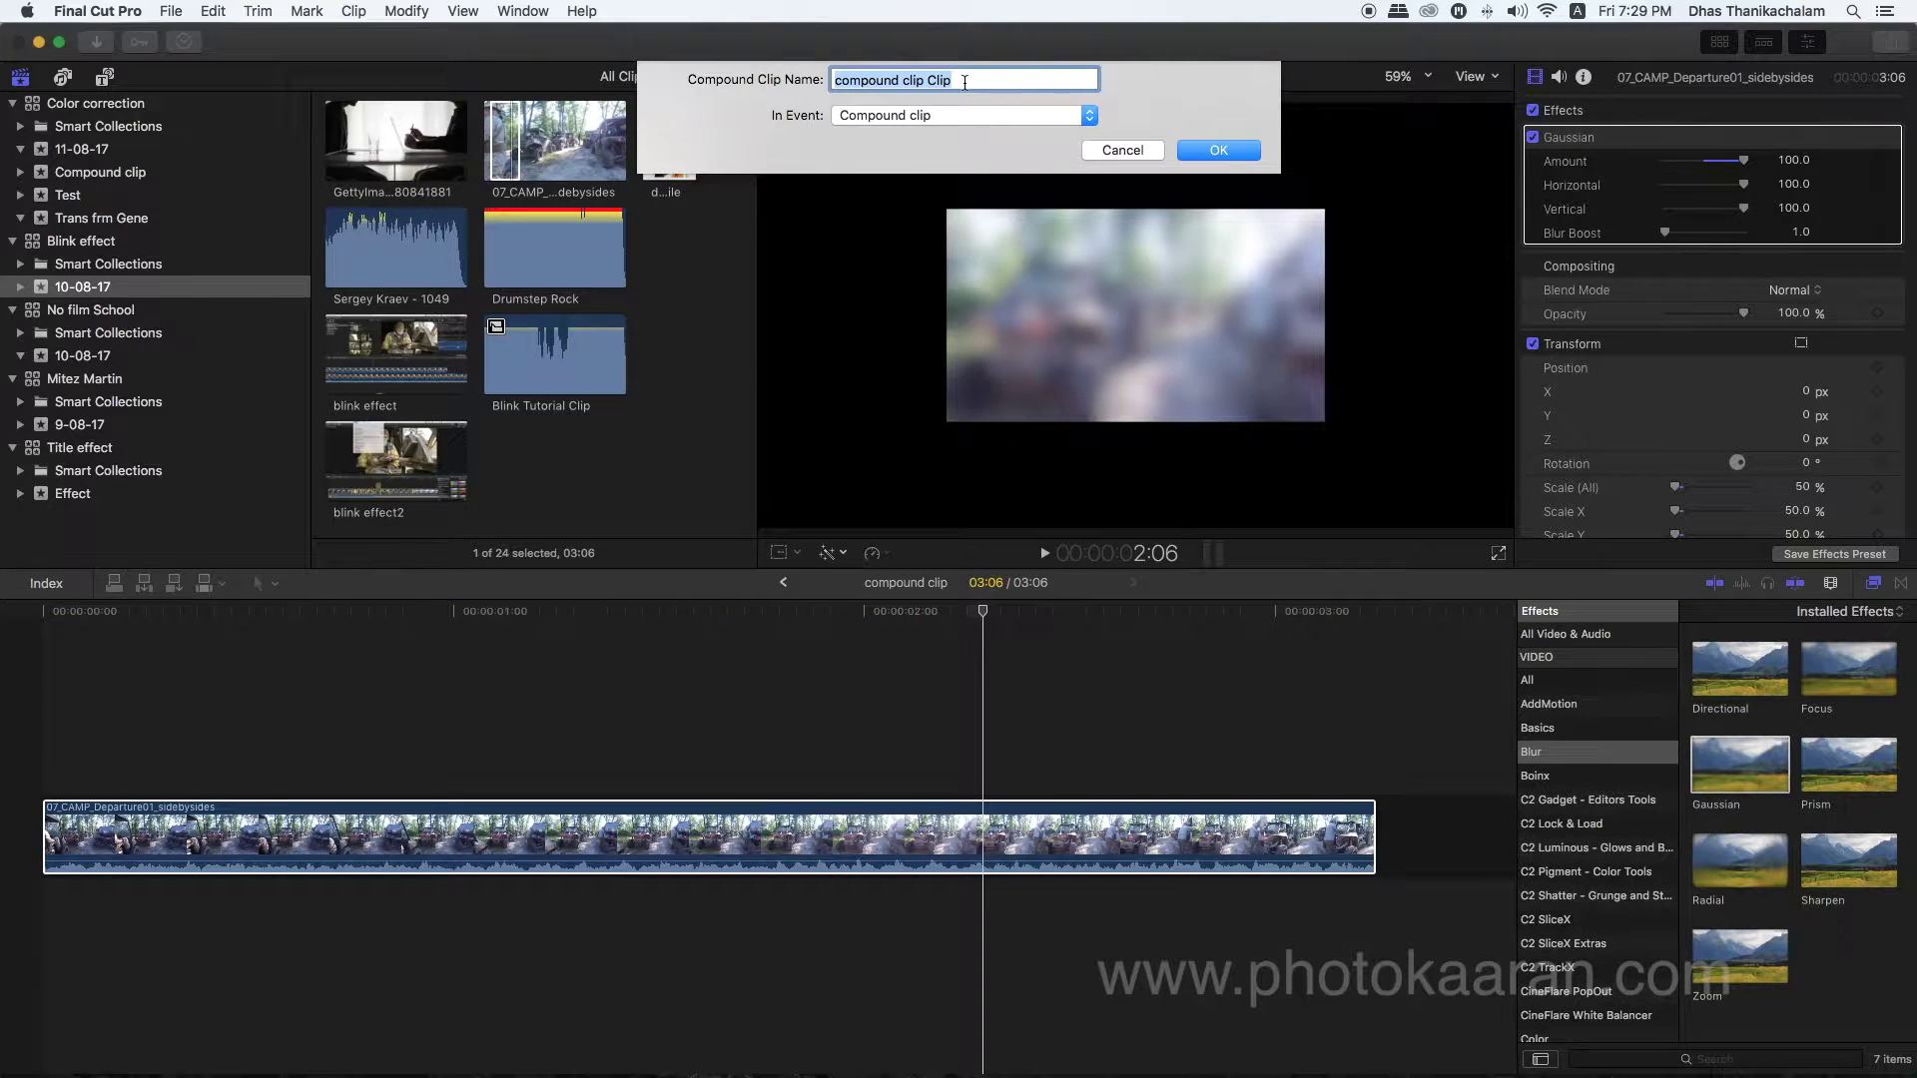
{"action": "left_click_drag", "start_coordinate": [930, 85], "coordinate": [960, 81]}
{"action": "type", "text": "1"}
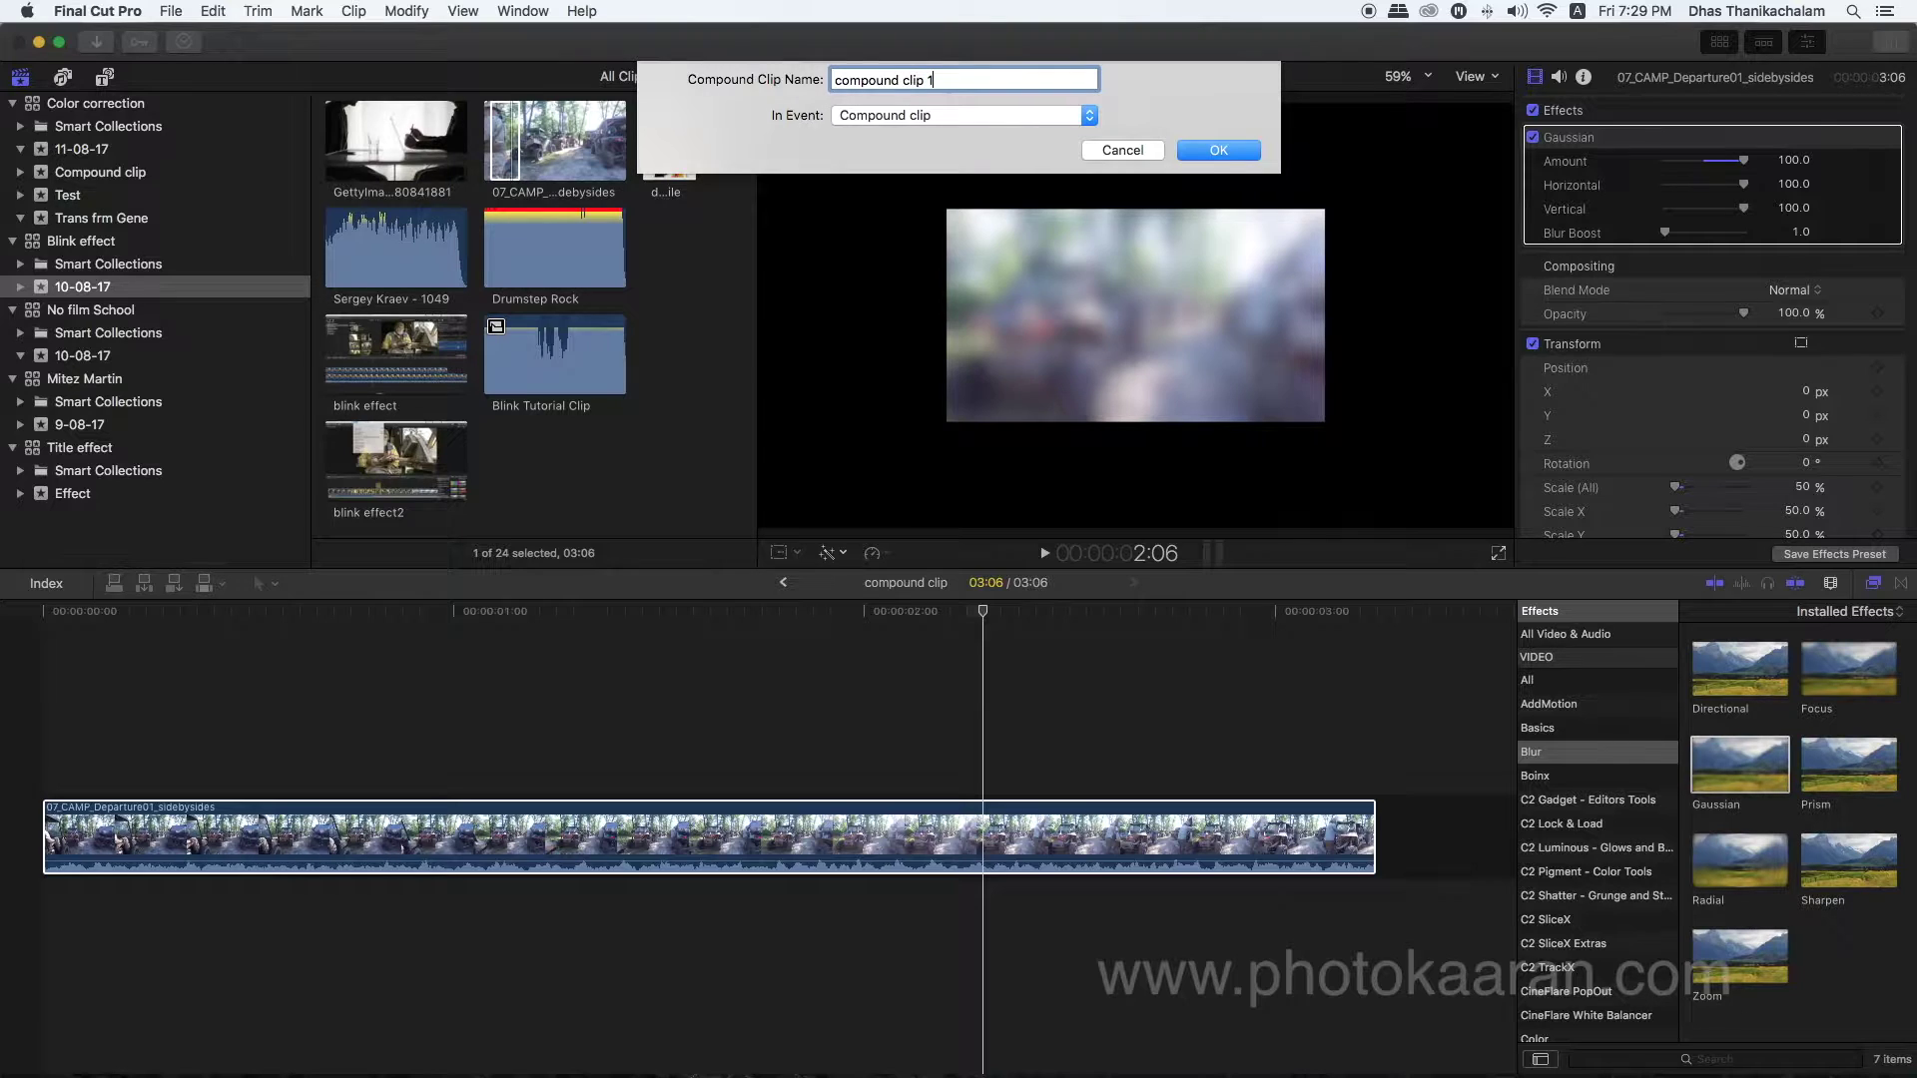
{"action": "left_click", "coordinate": [1219, 149]}
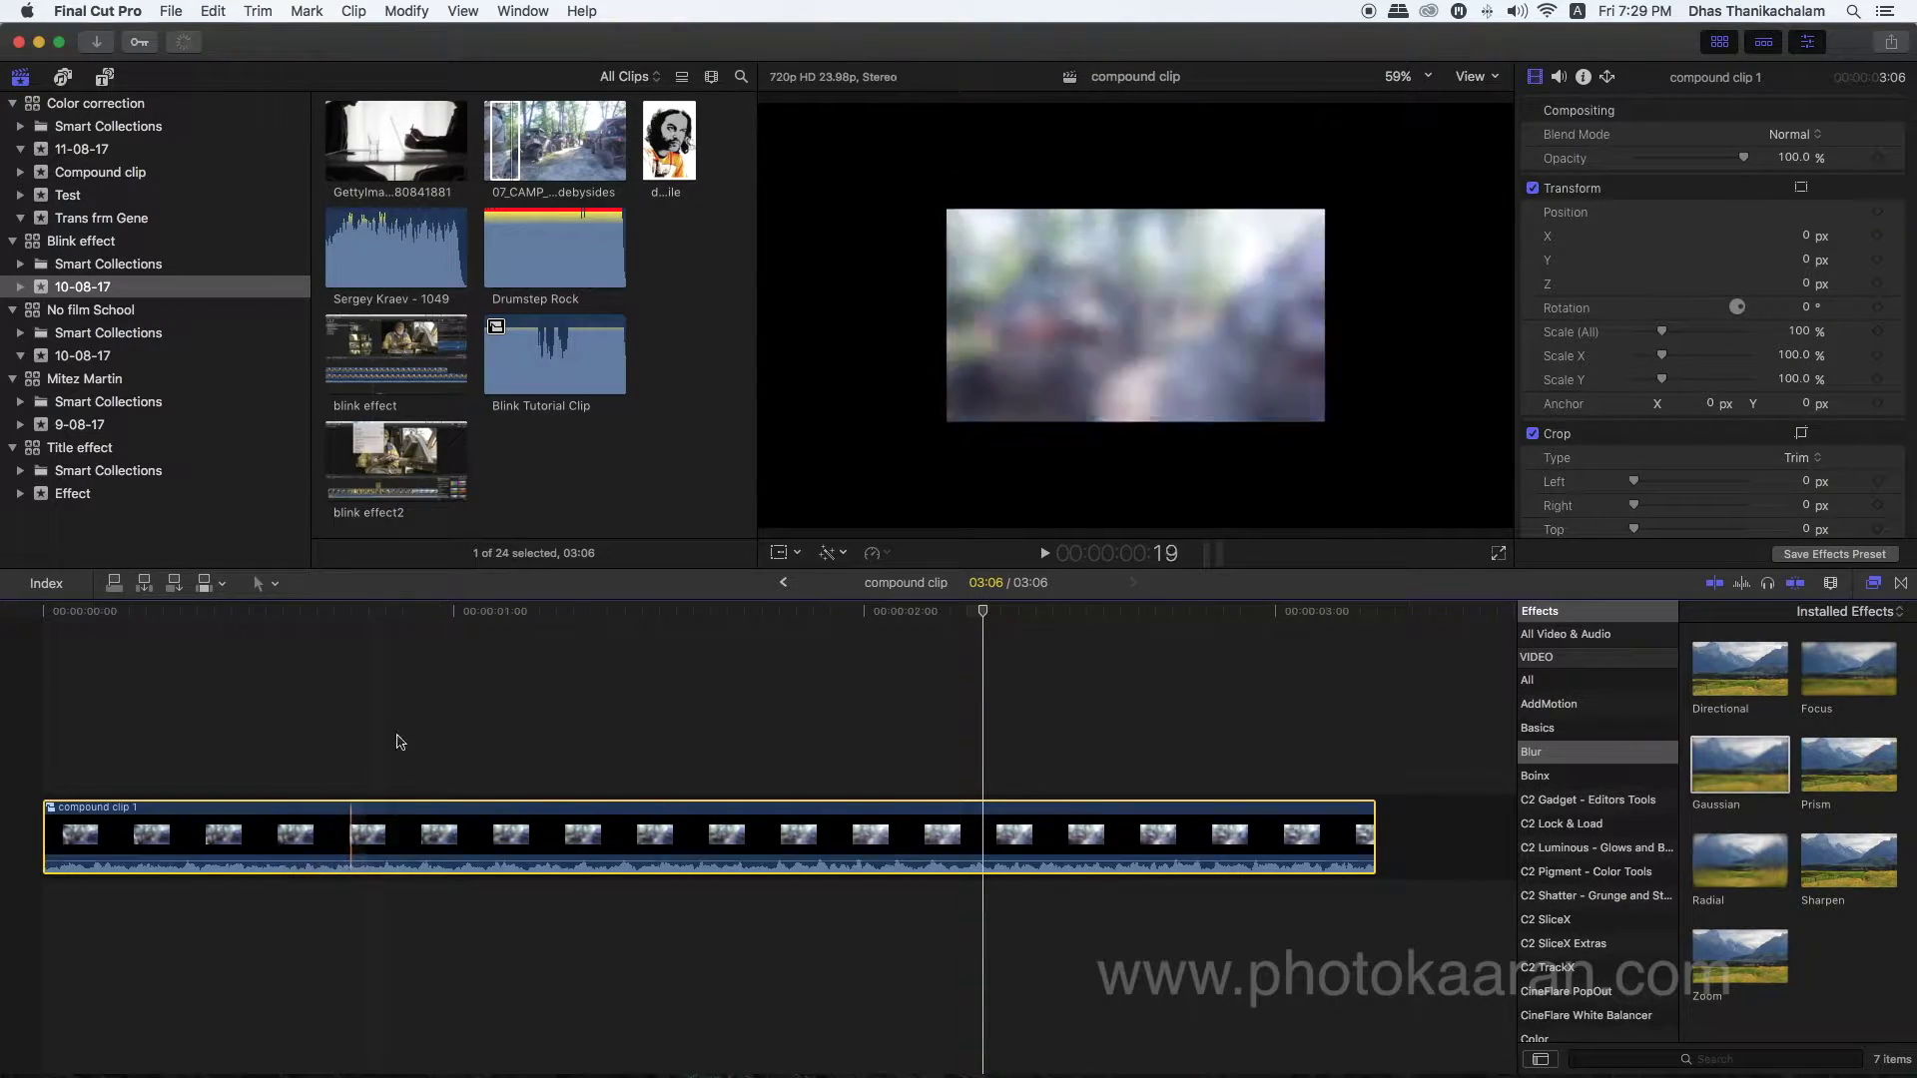
Apply the Gaussian blur effect to compound clip 1 and adjust its blur Amount.
{"action": "left_click", "coordinate": [457, 614]}
{"action": "left_click", "coordinate": [506, 613]}
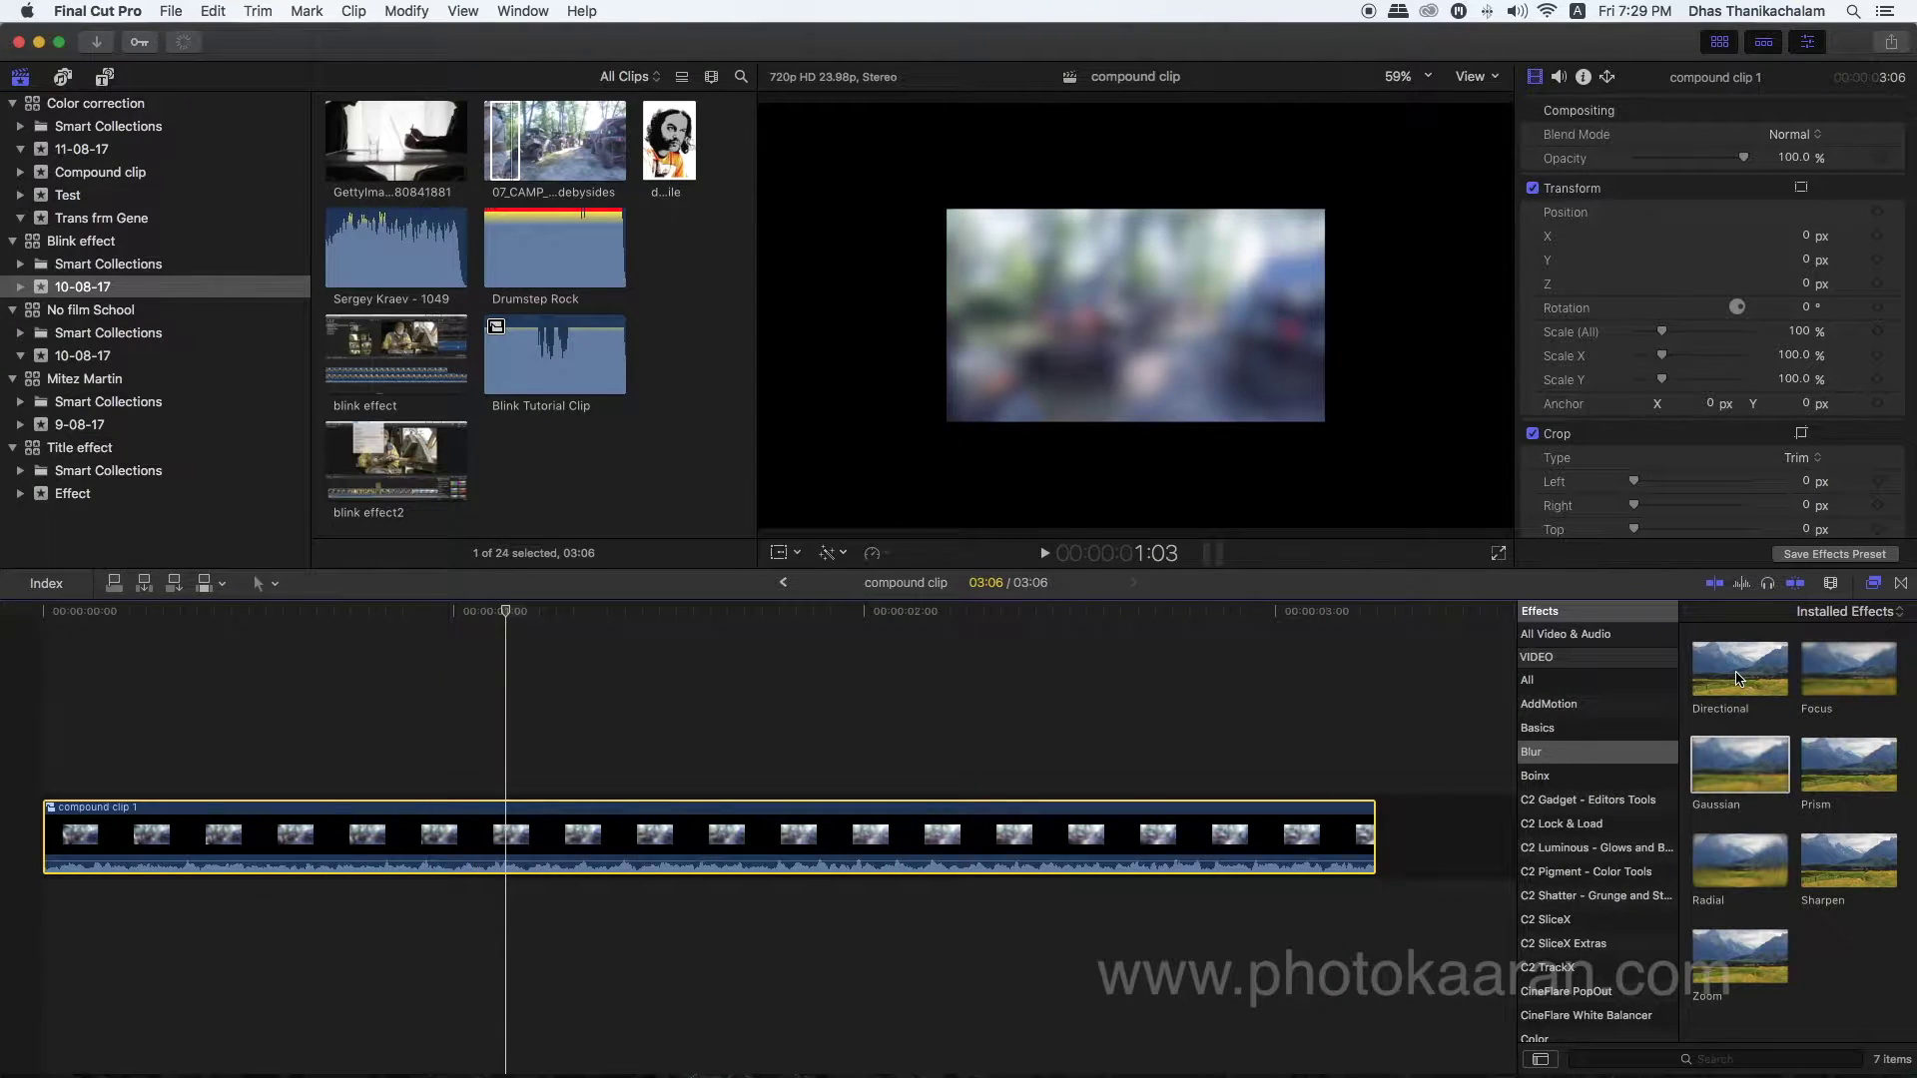
{"action": "left_click_drag", "start_coordinate": [1737, 679], "coordinate": [1153, 846]}
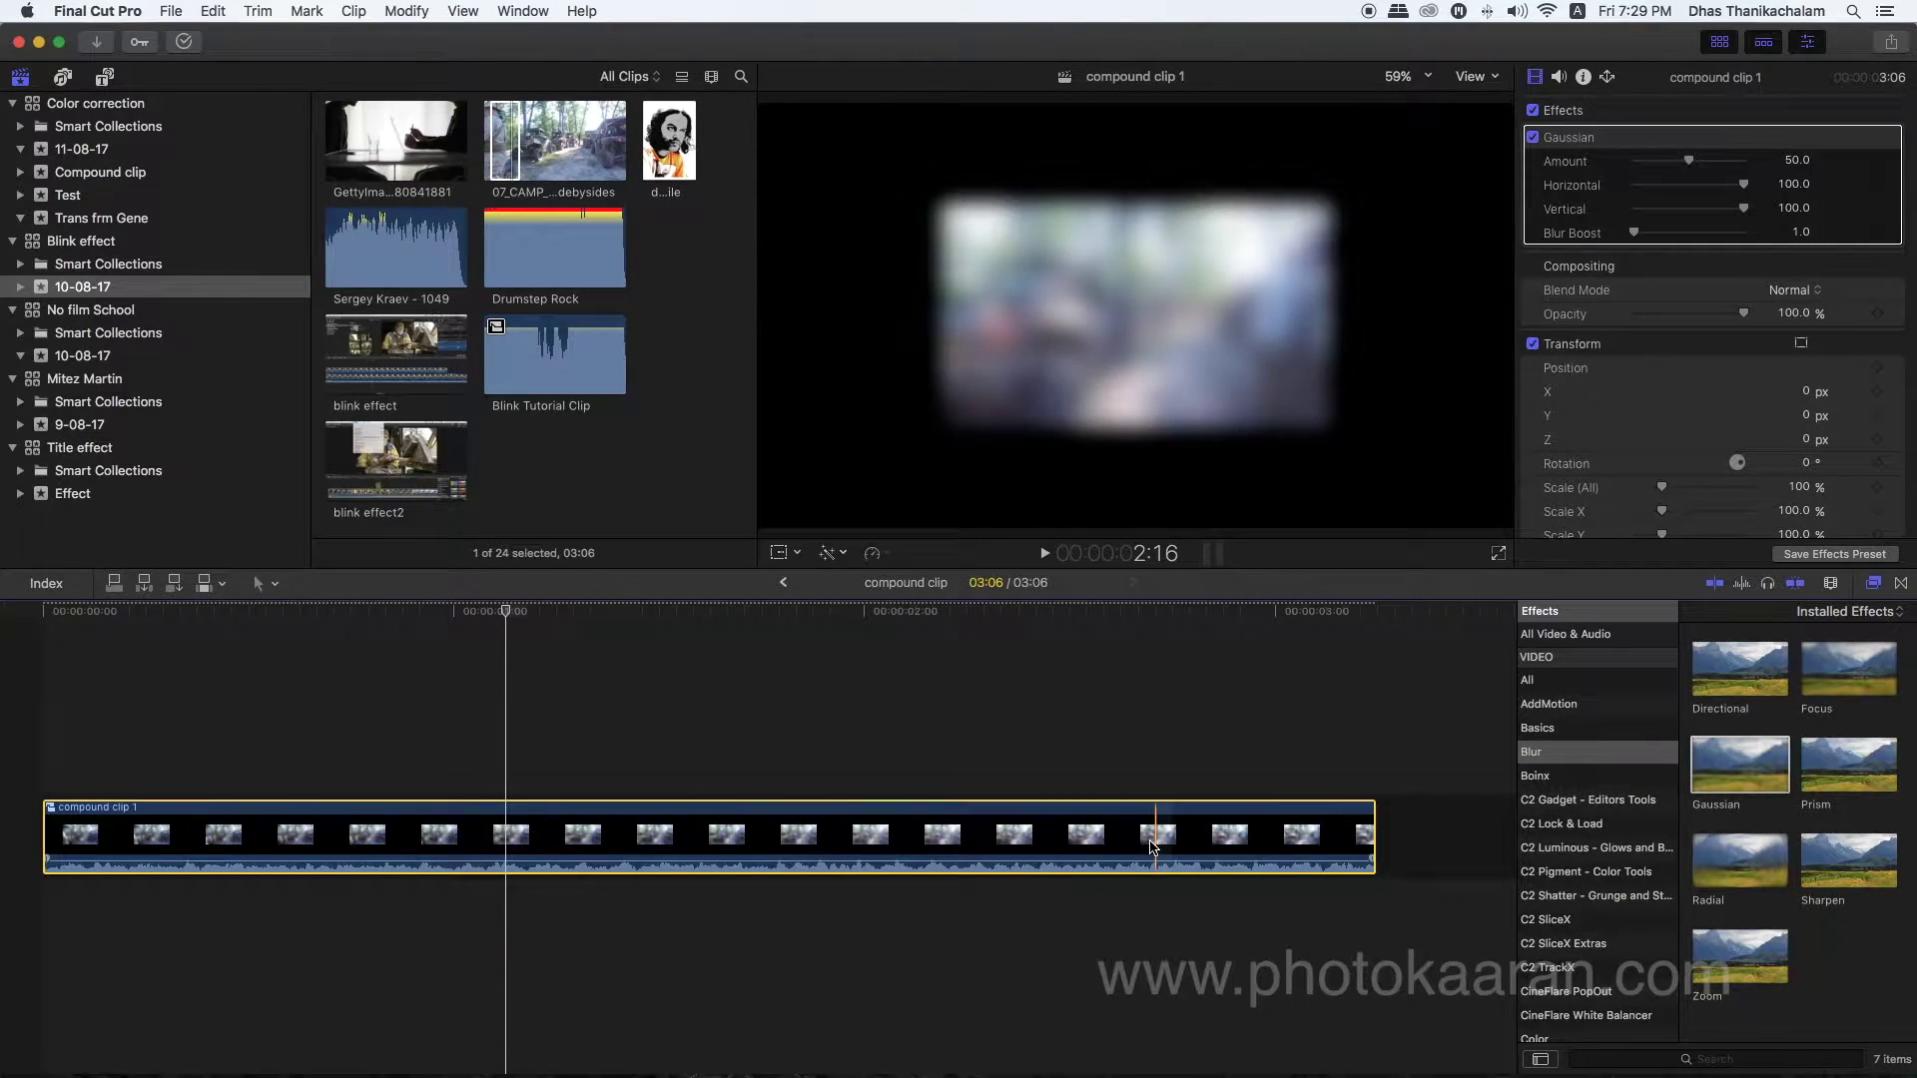
{"action": "left_click_drag", "start_coordinate": [1689, 160], "coordinate": [1757, 163]}
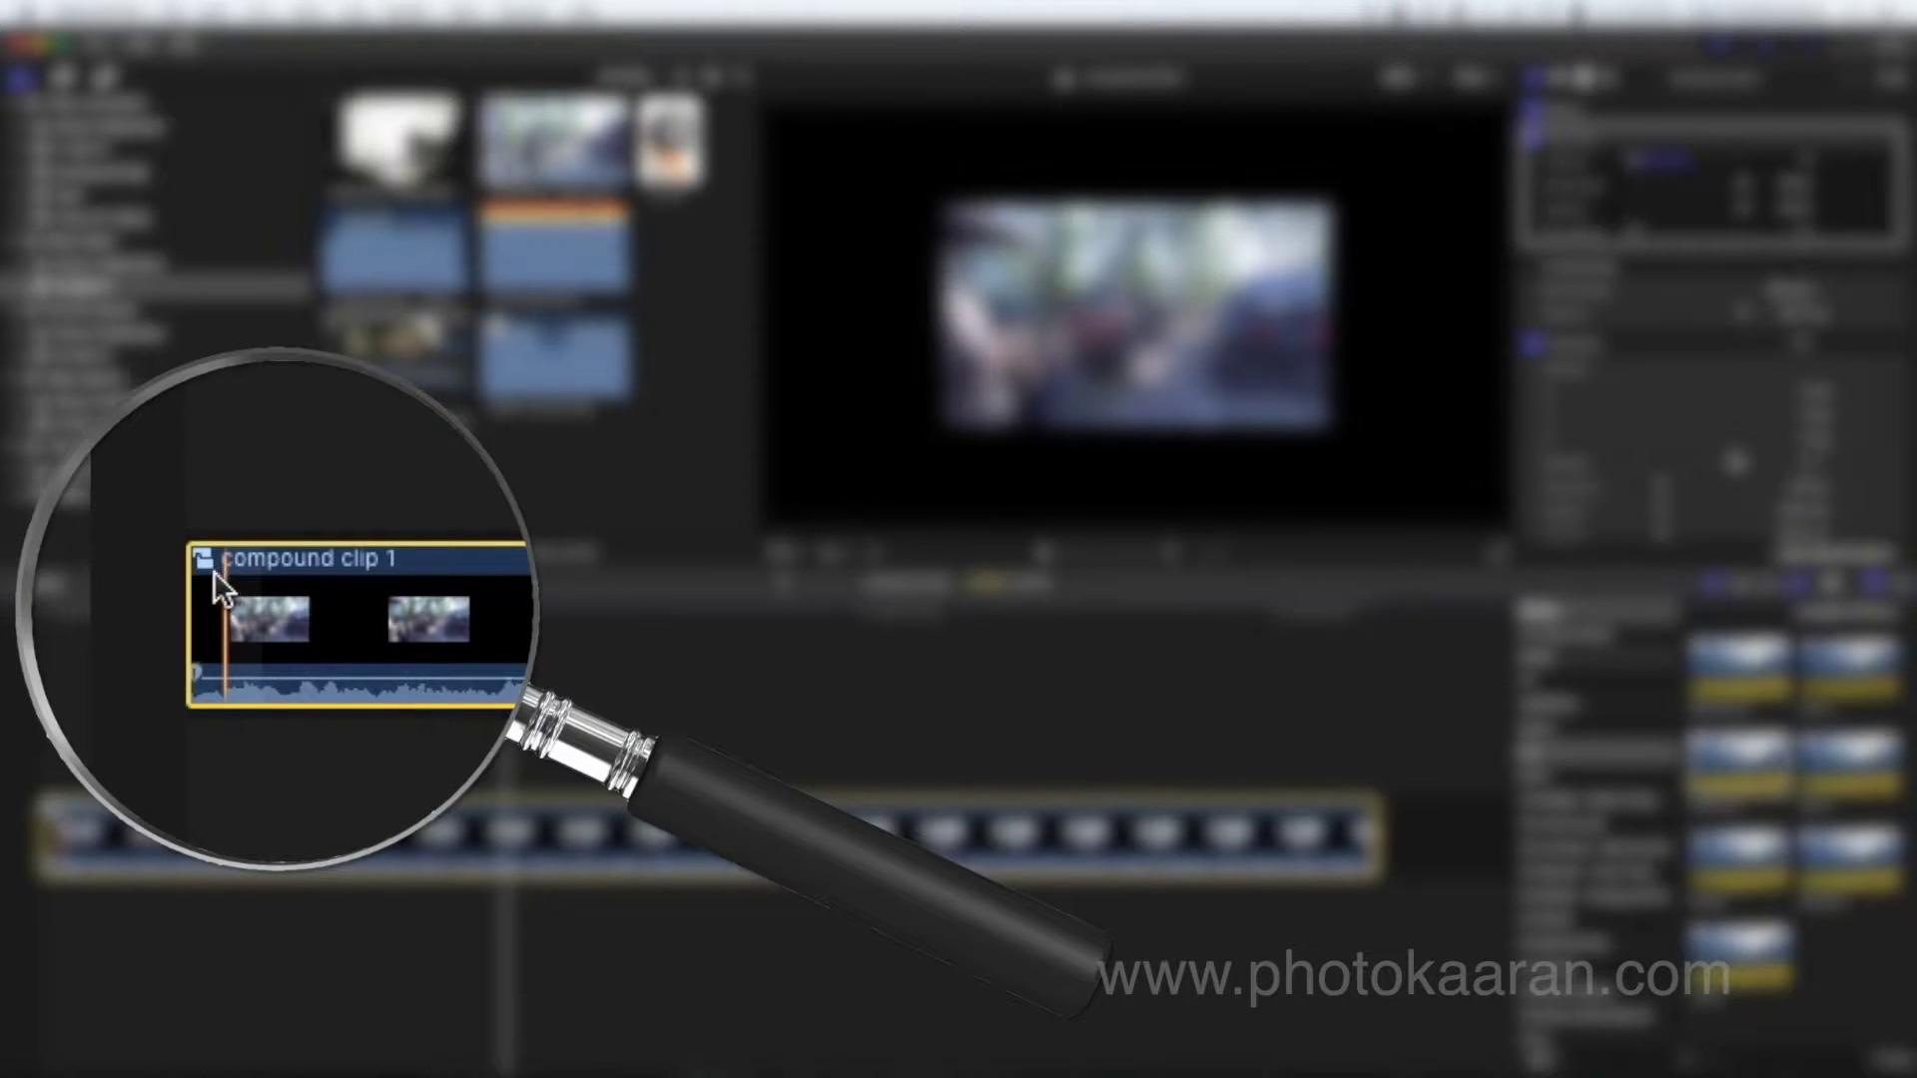
Open compound clip 1, turn off the Gaussian blur on the clip inside it, and return to the parent timeline.
{"action": "double_click", "coordinate": [52, 817]}
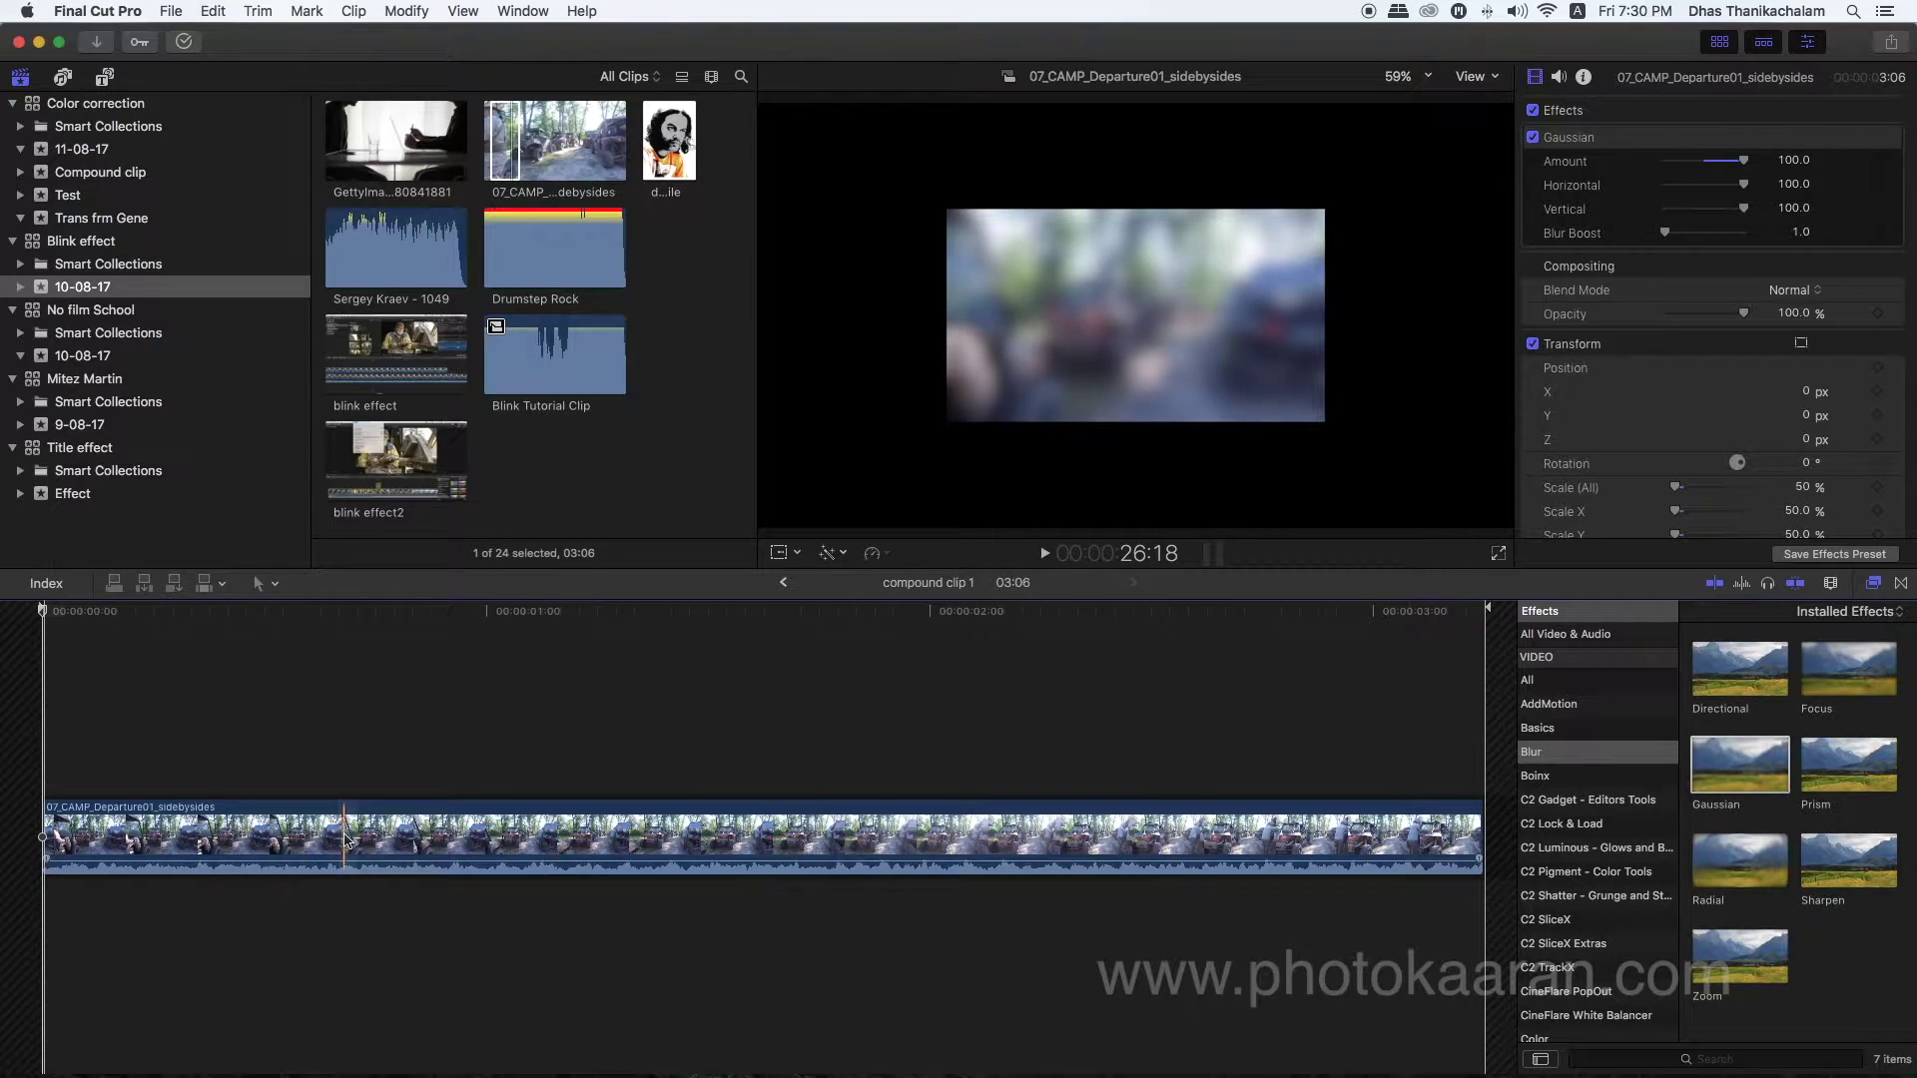
{"action": "left_click", "coordinate": [573, 846]}
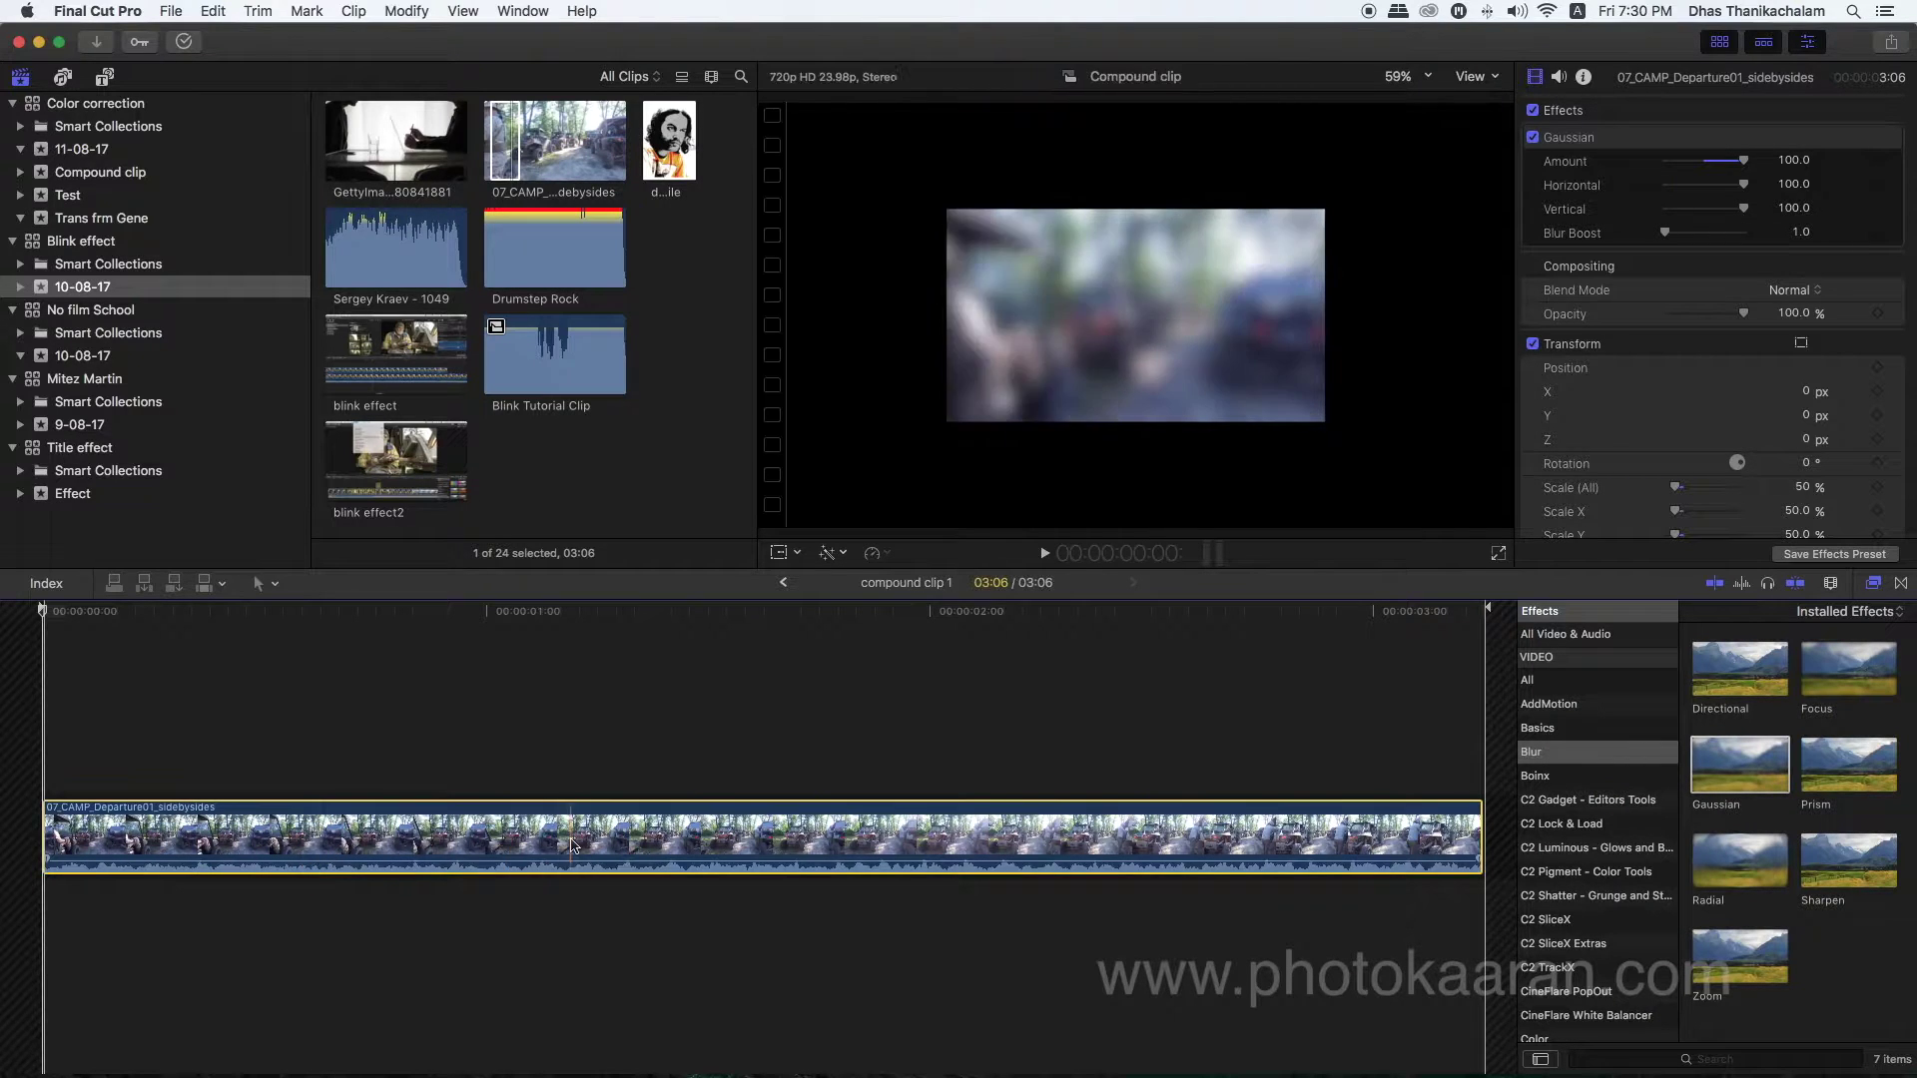
{"action": "left_click", "coordinate": [1533, 137]}
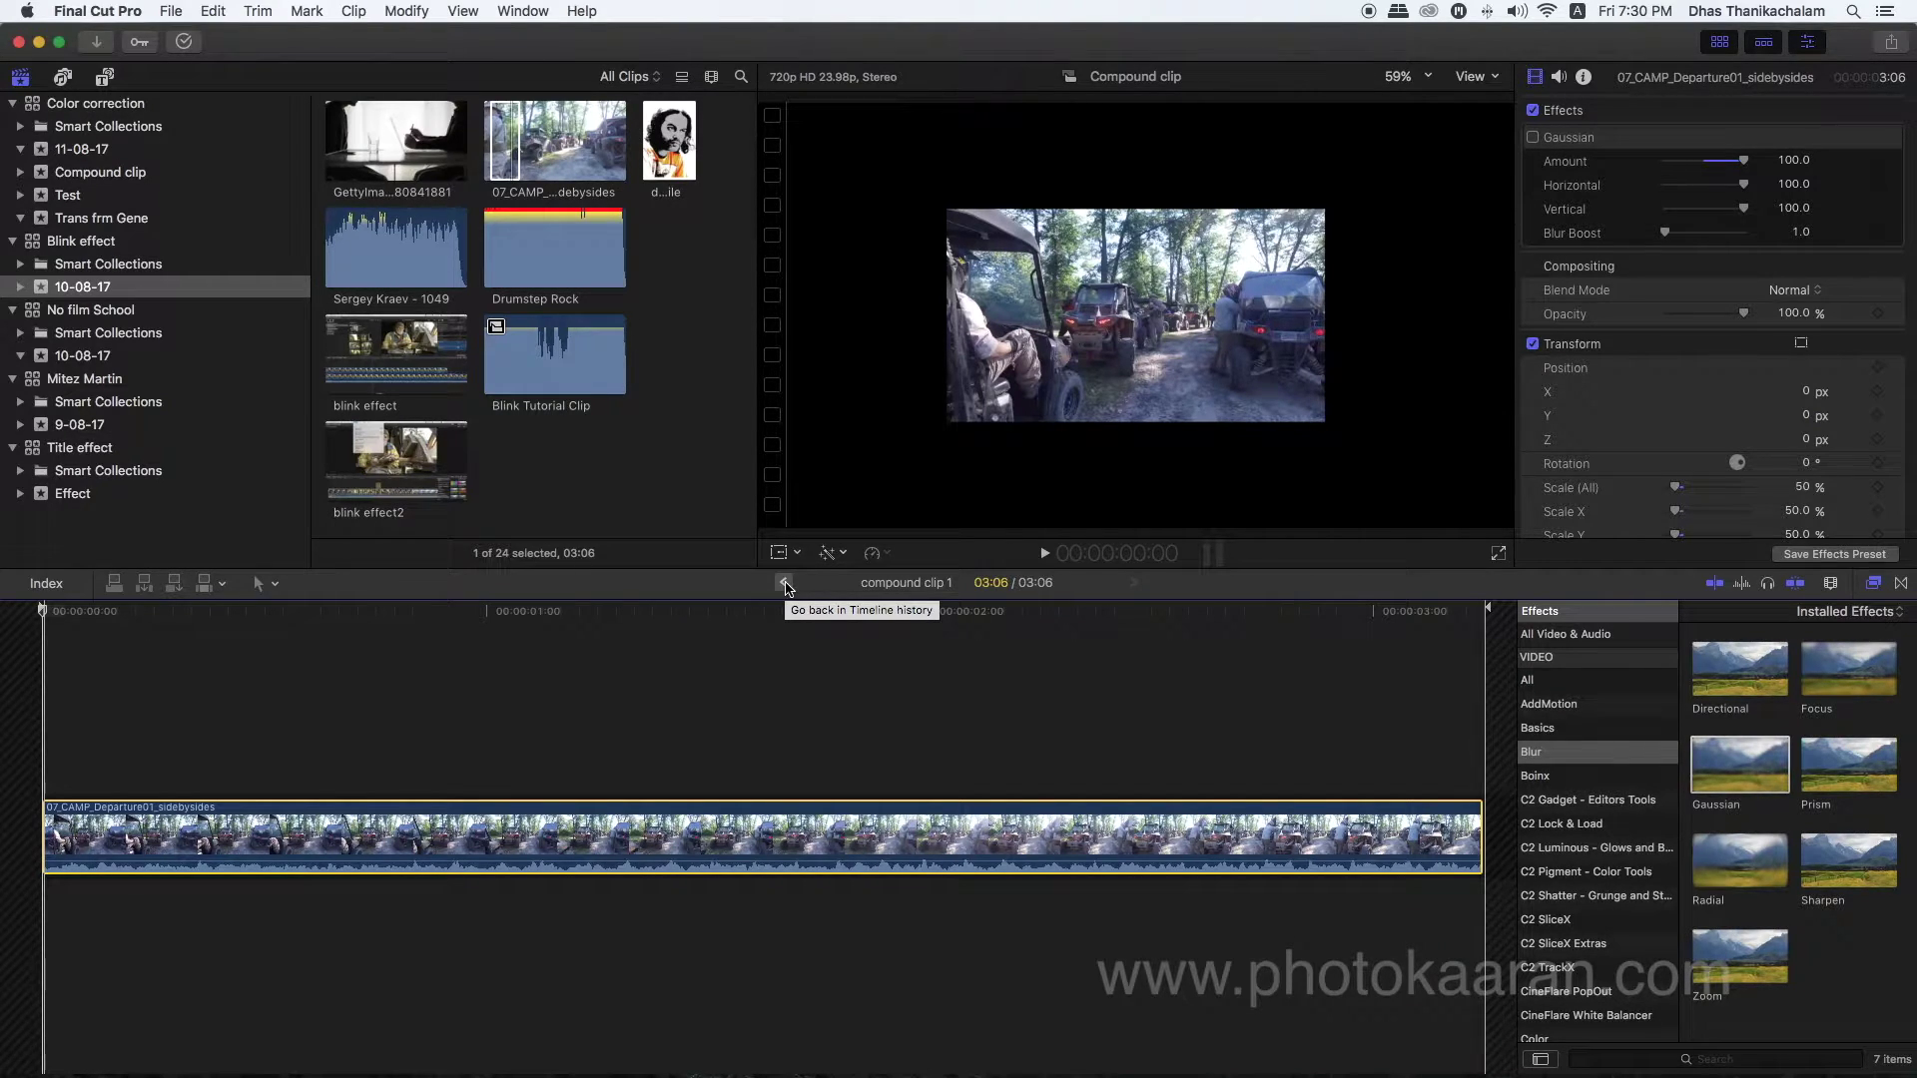
{"action": "left_click", "coordinate": [785, 583]}
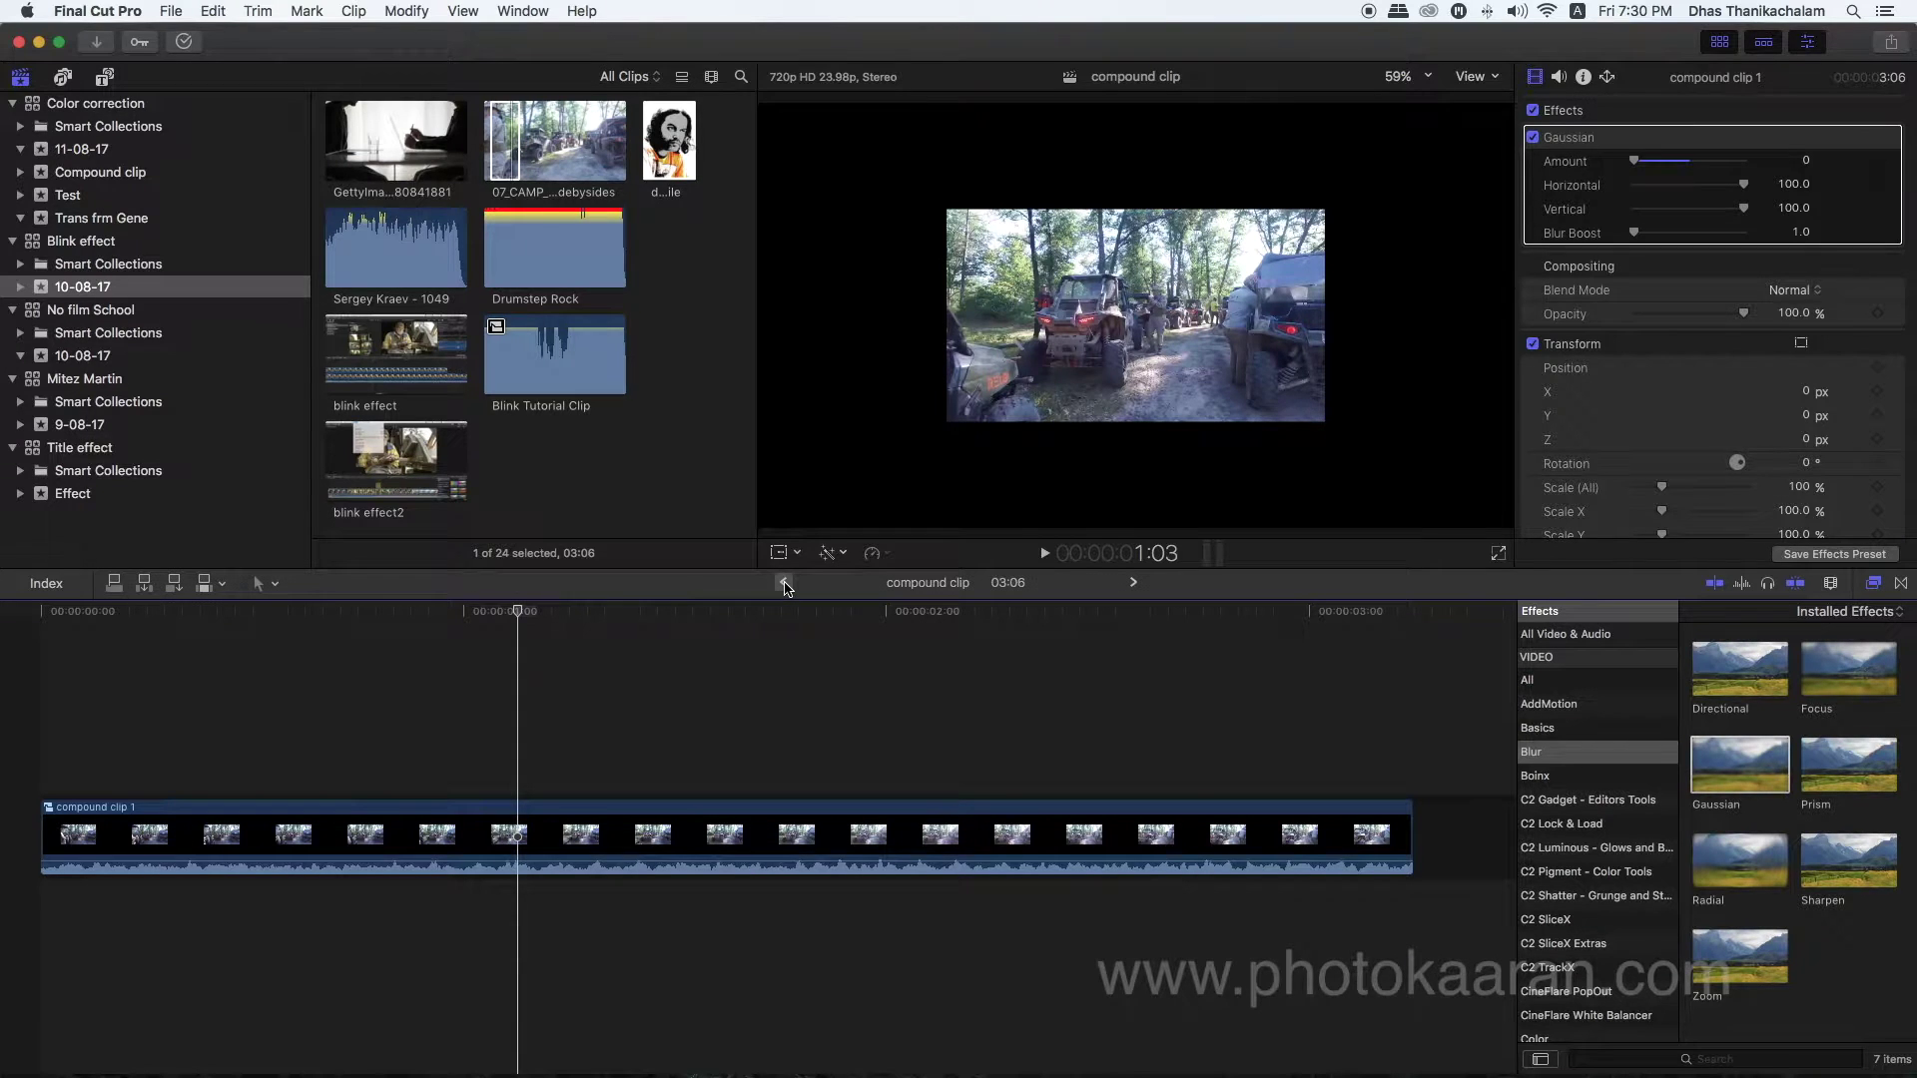
Vary the Gaussian blur Amount on compound clip 1 between 0 and 100.
{"action": "left_click", "coordinate": [698, 839]}
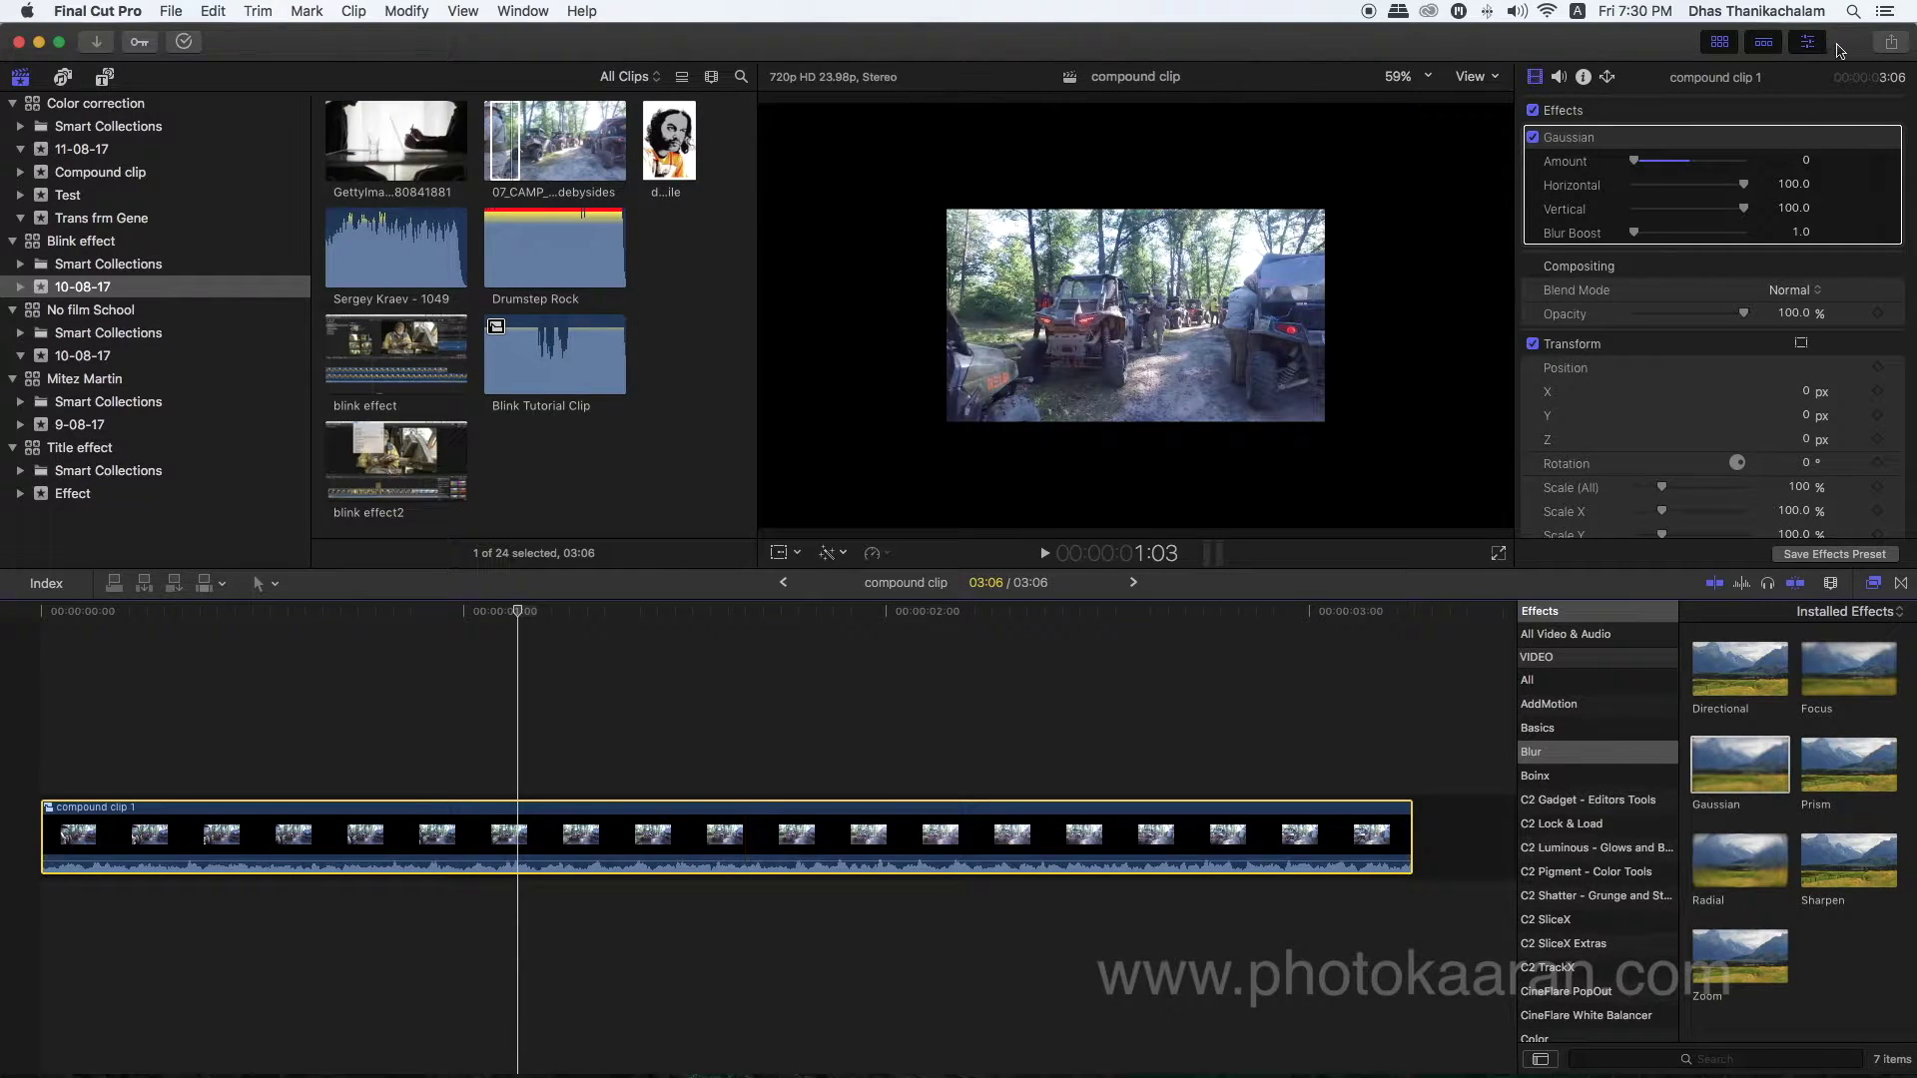
{"action": "mouse_move", "coordinate": [1635, 162]}
{"action": "left_mouse_down"}
{"action": "mouse_move", "coordinate": [1725, 168]}
{"action": "mouse_move", "coordinate": [1625, 180]}
{"action": "left_mouse_up"}
{"action": "left_click_drag", "start_coordinate": [1625, 178], "coordinate": [1752, 170]}
{"action": "left_click", "coordinate": [1762, 163]}
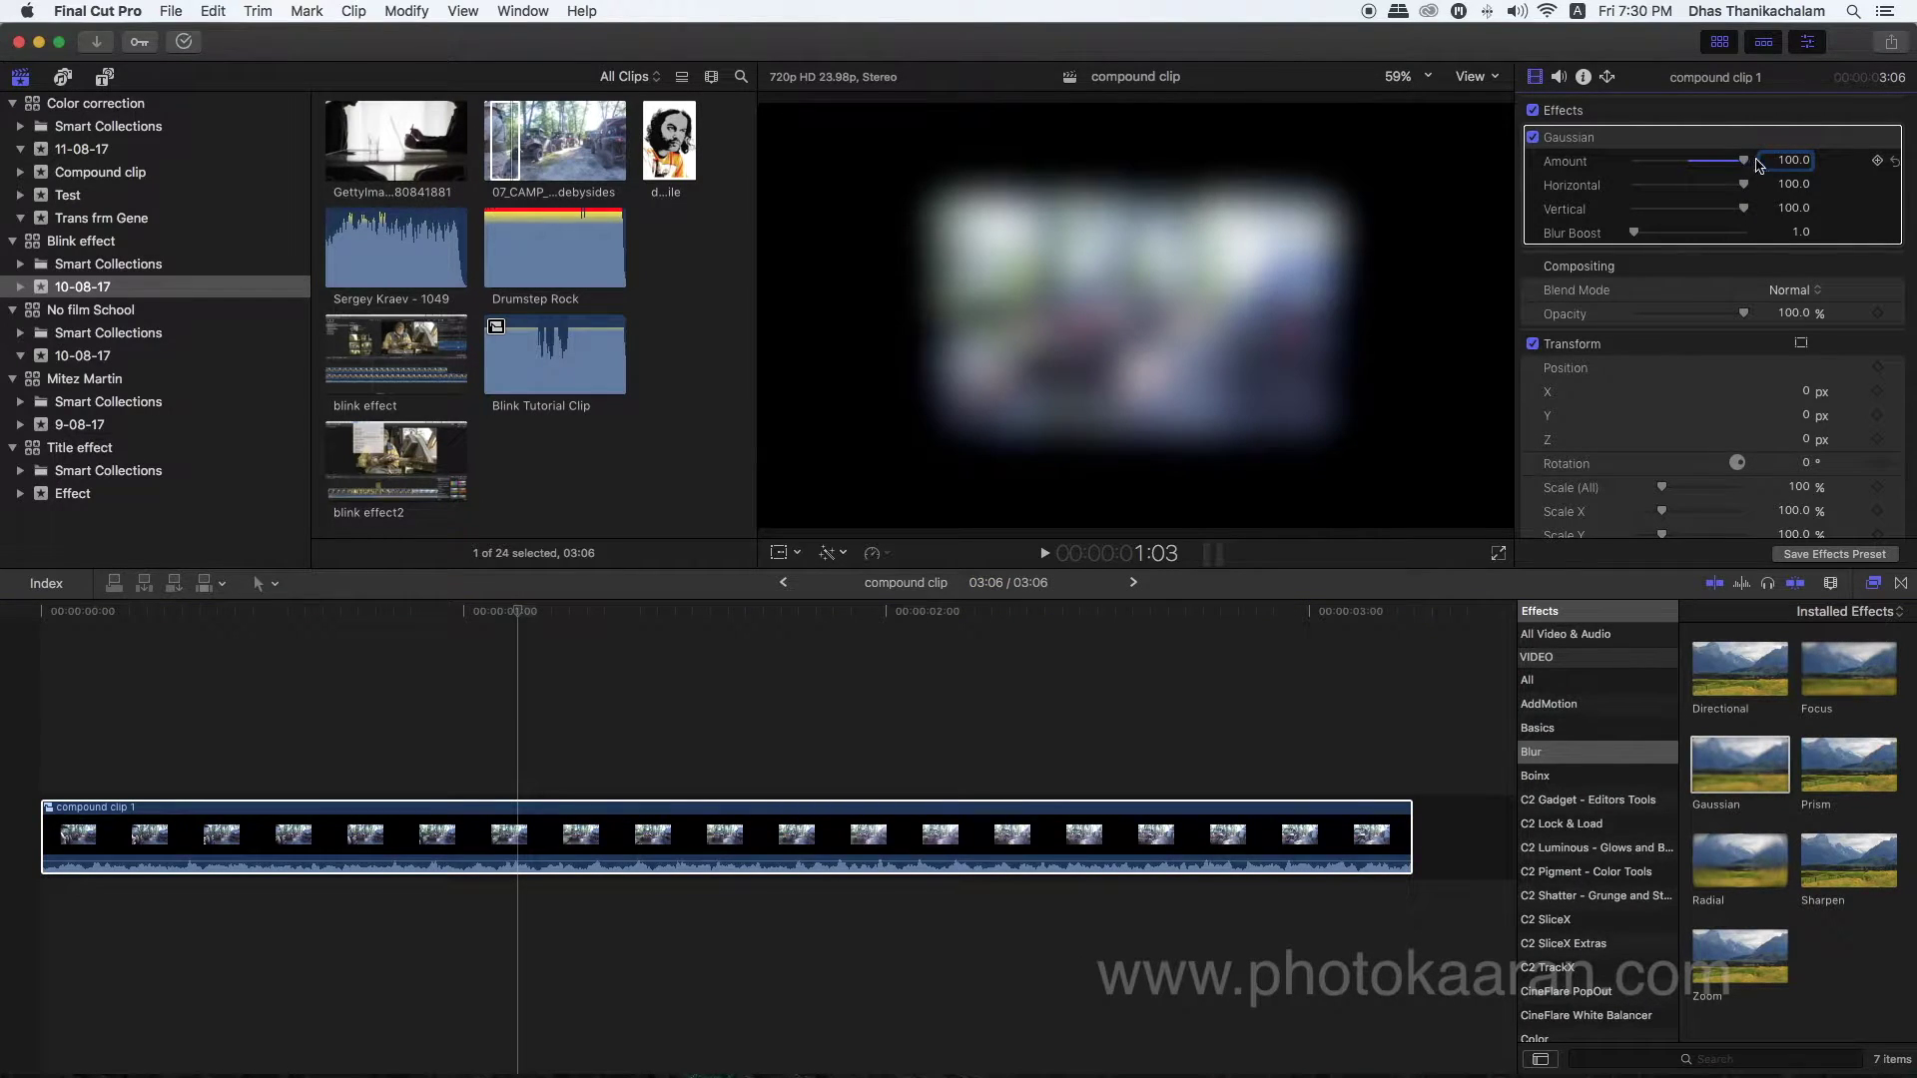
{"action": "type", "text": "0"}
{"action": "key", "text": "Return"}
{"action": "left_click_drag", "start_coordinate": [1633, 161], "coordinate": [1749, 176]}
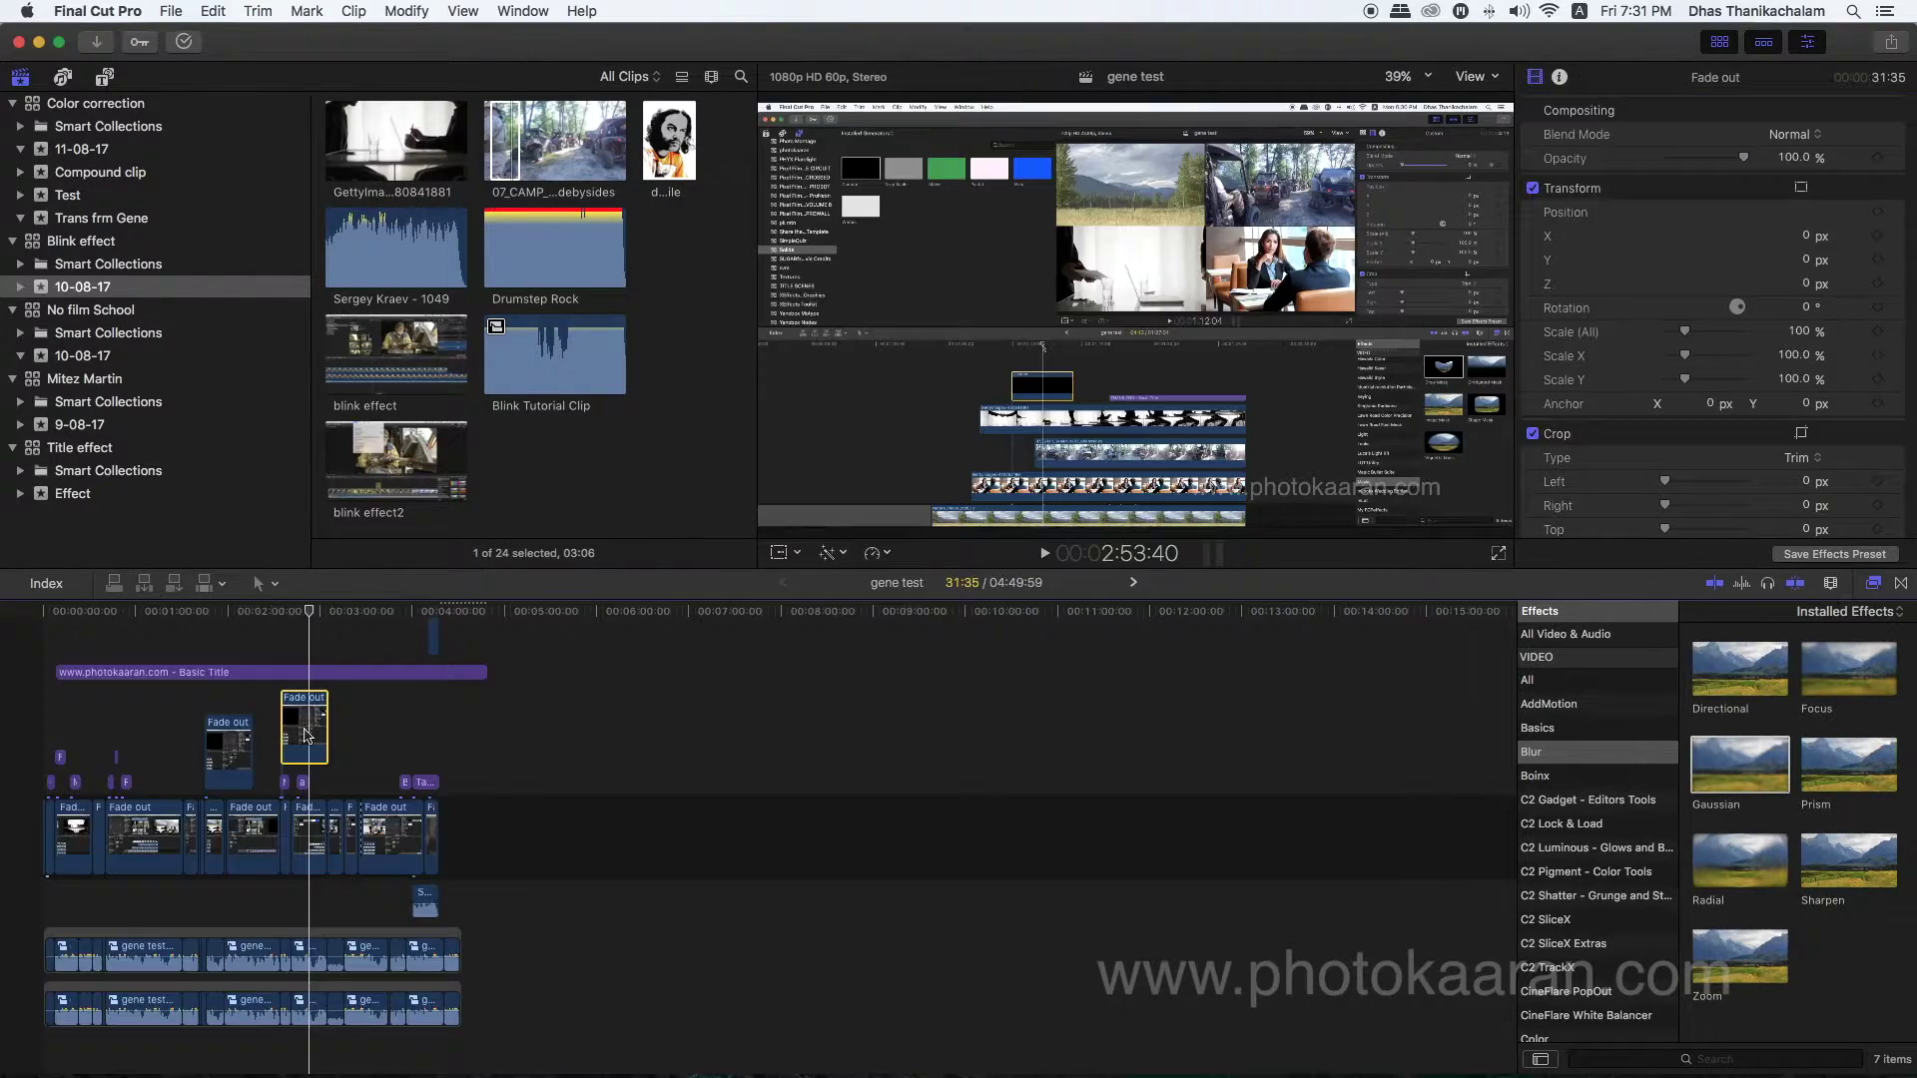
Copy the selected Fade out clip earlier in the gene test timeline and combine the video and title clips into a compound clip named "Clip 1".
{"action": "left_click_drag", "start_coordinate": [300, 734], "coordinate": [225, 737]}
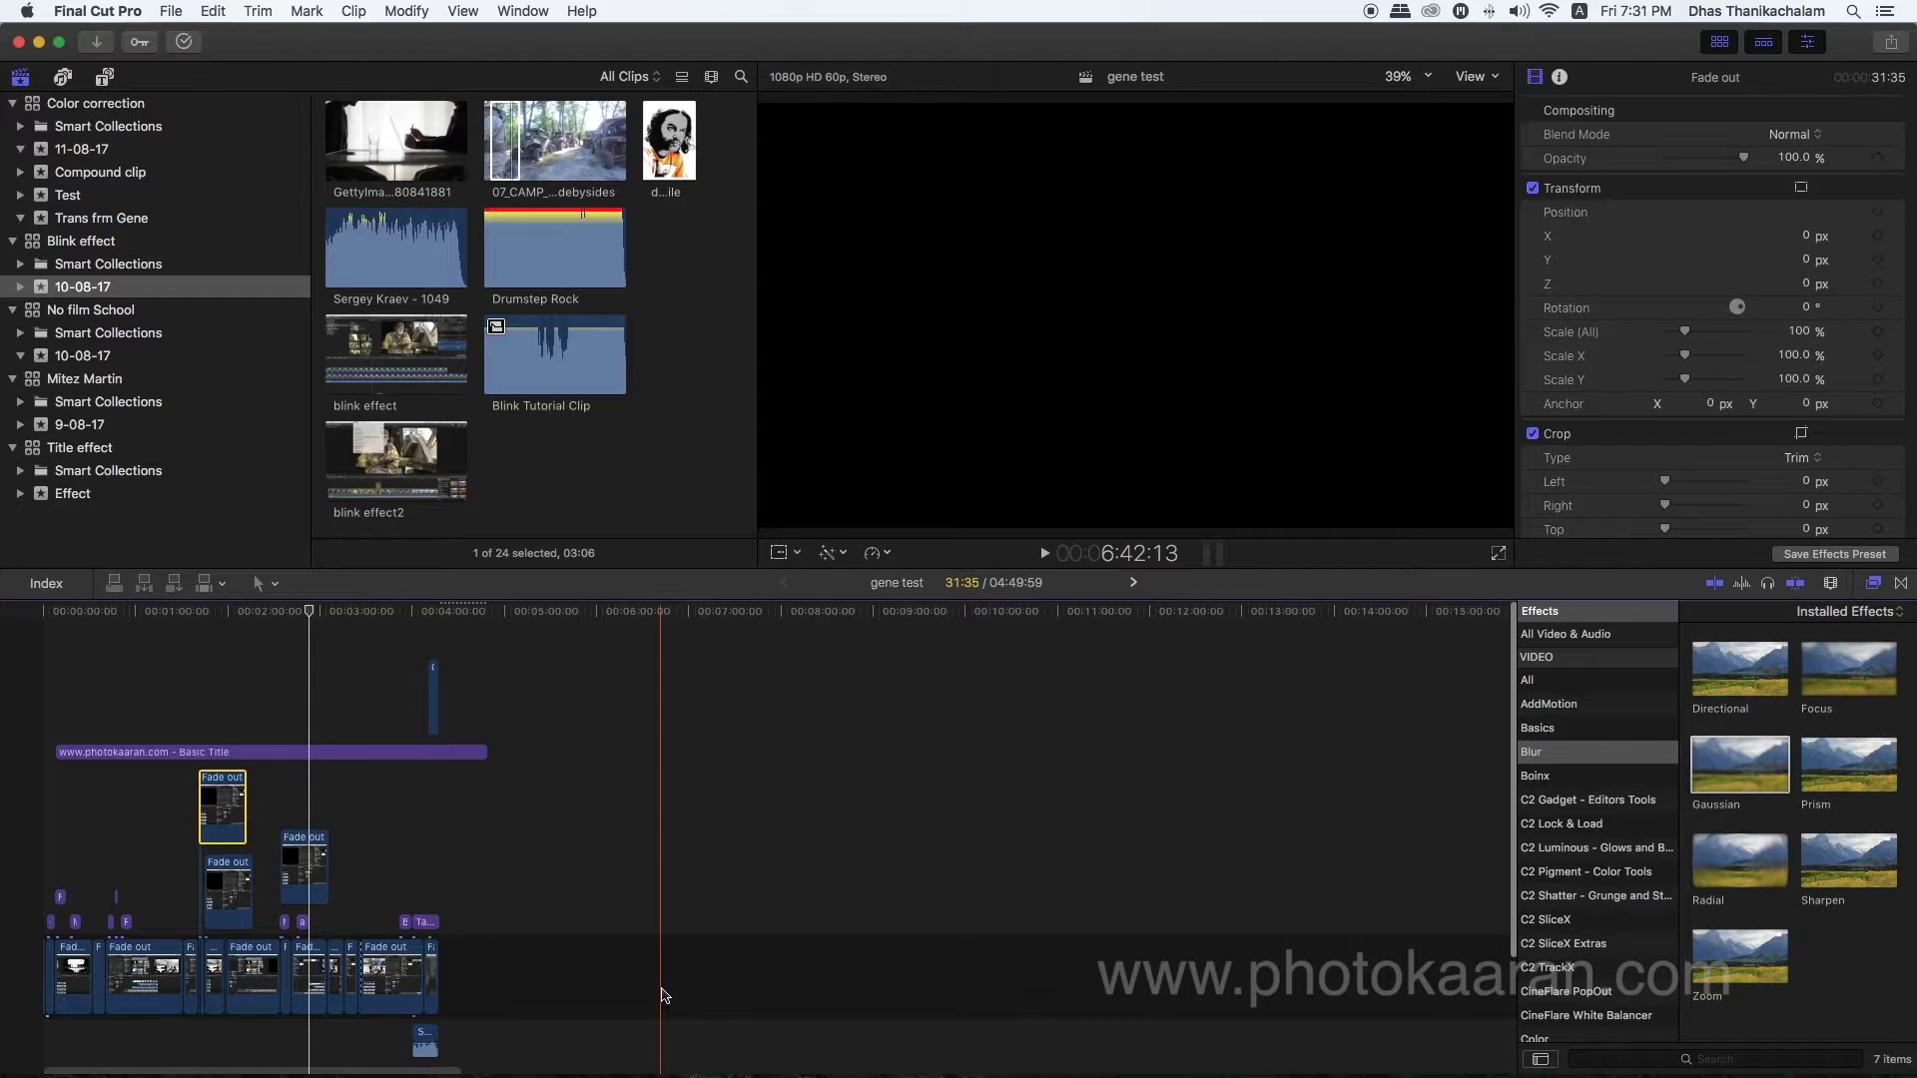
{"action": "left_click_drag", "start_coordinate": [662, 992], "coordinate": [50, 725]}
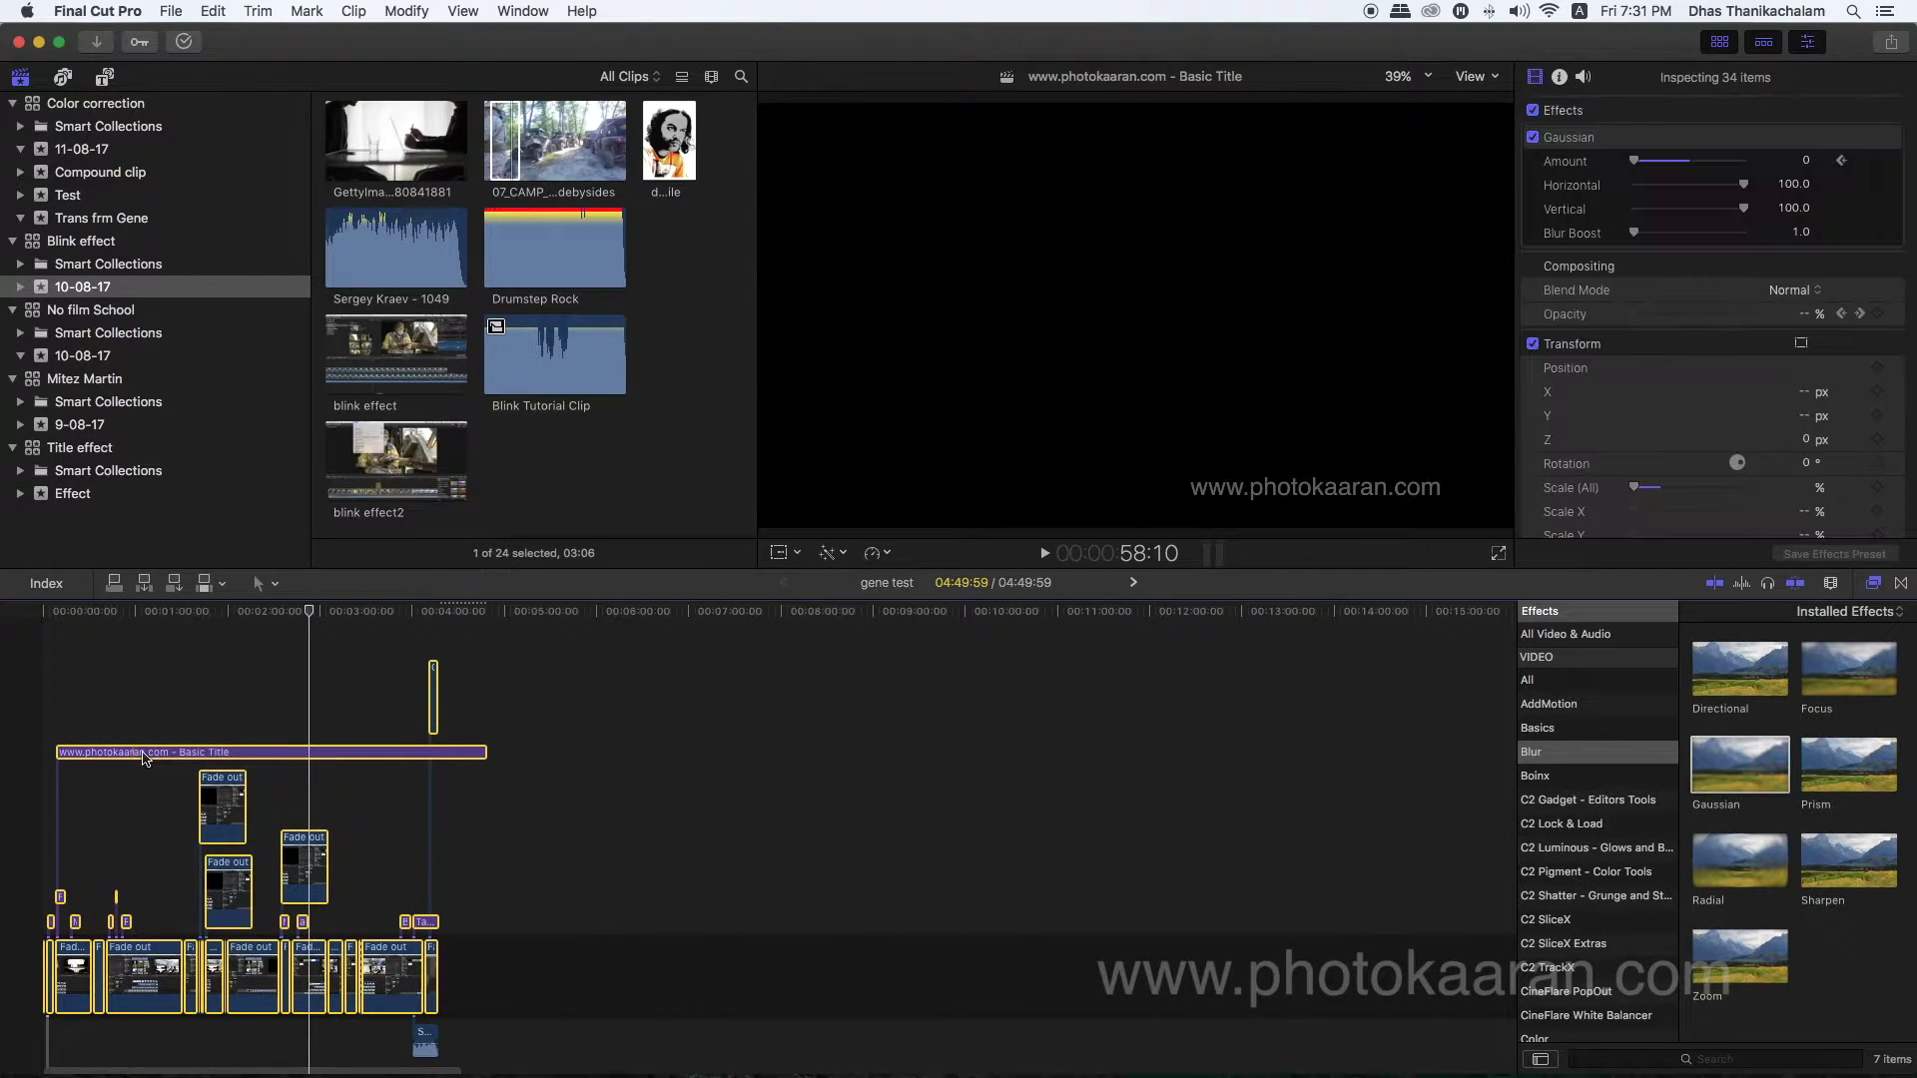
{"action": "right_click", "coordinate": [143, 756]}
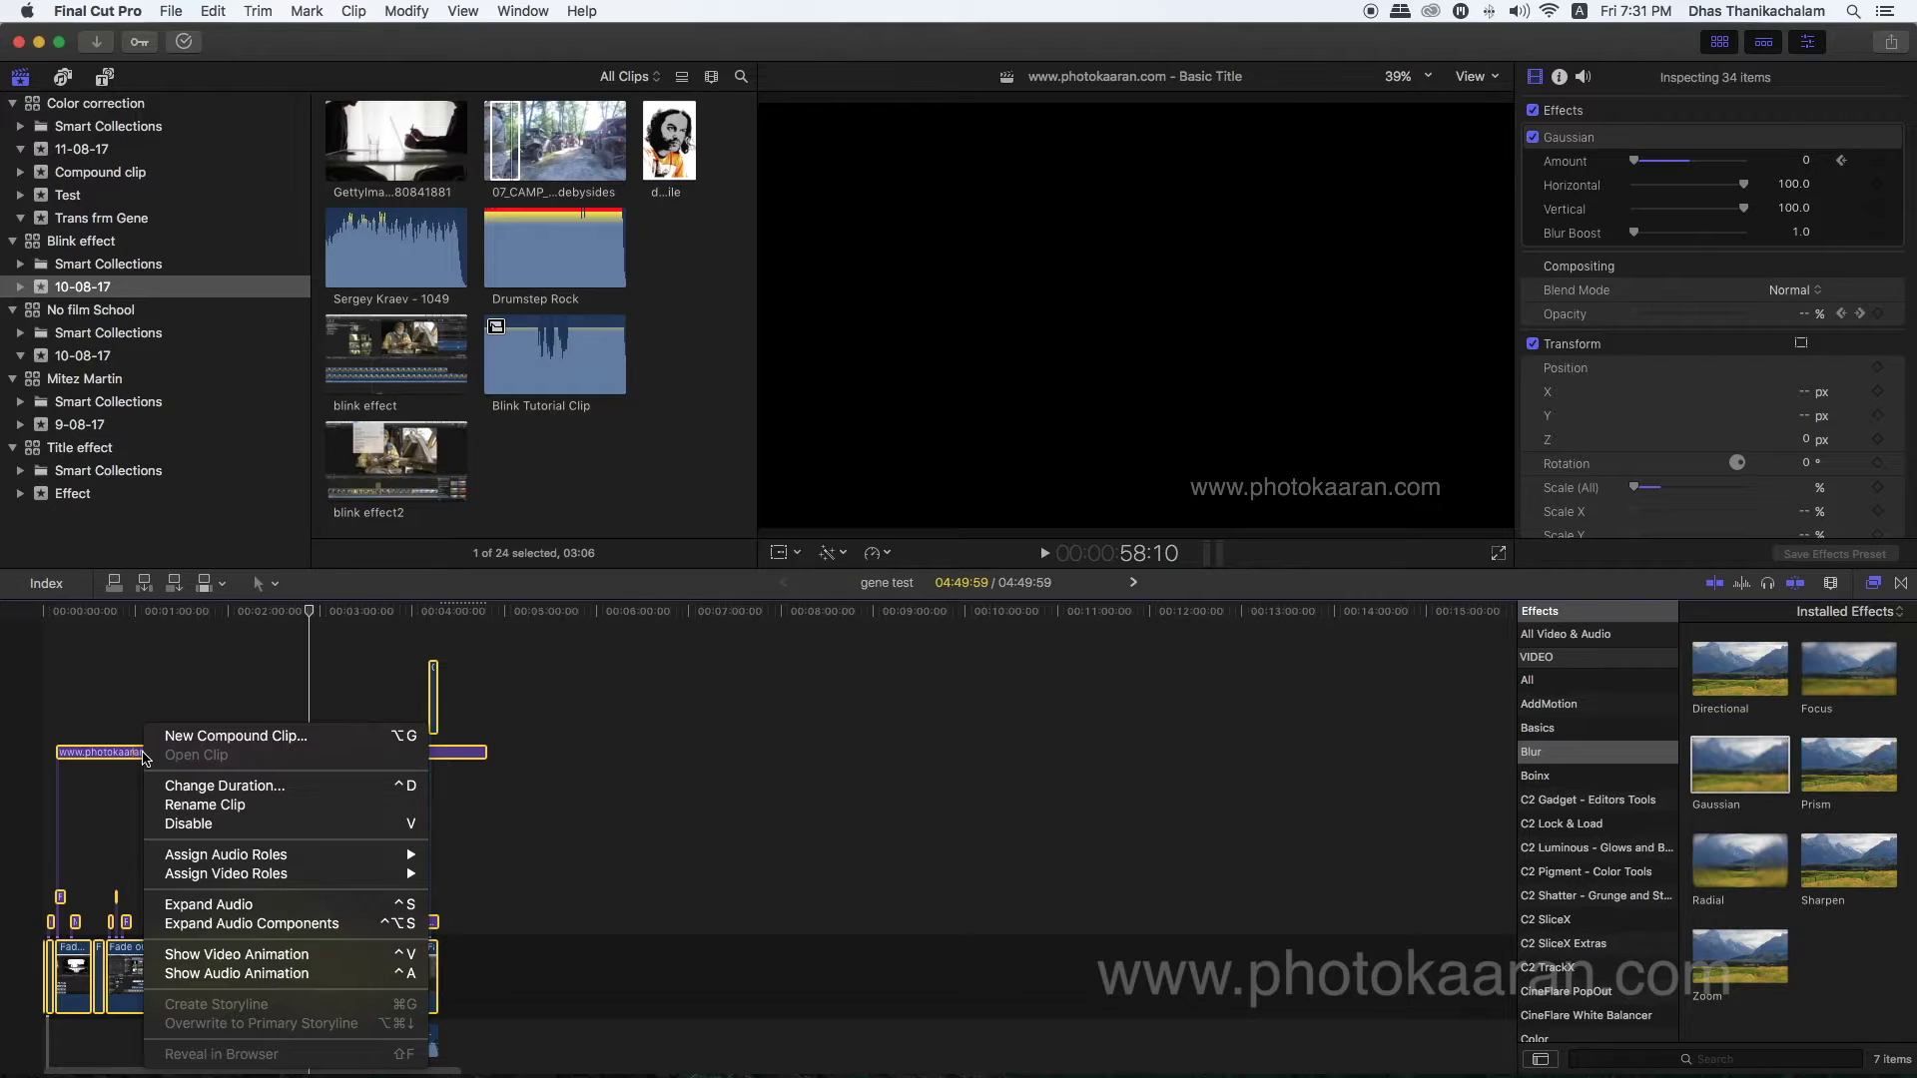
{"action": "left_click", "coordinate": [200, 736]}
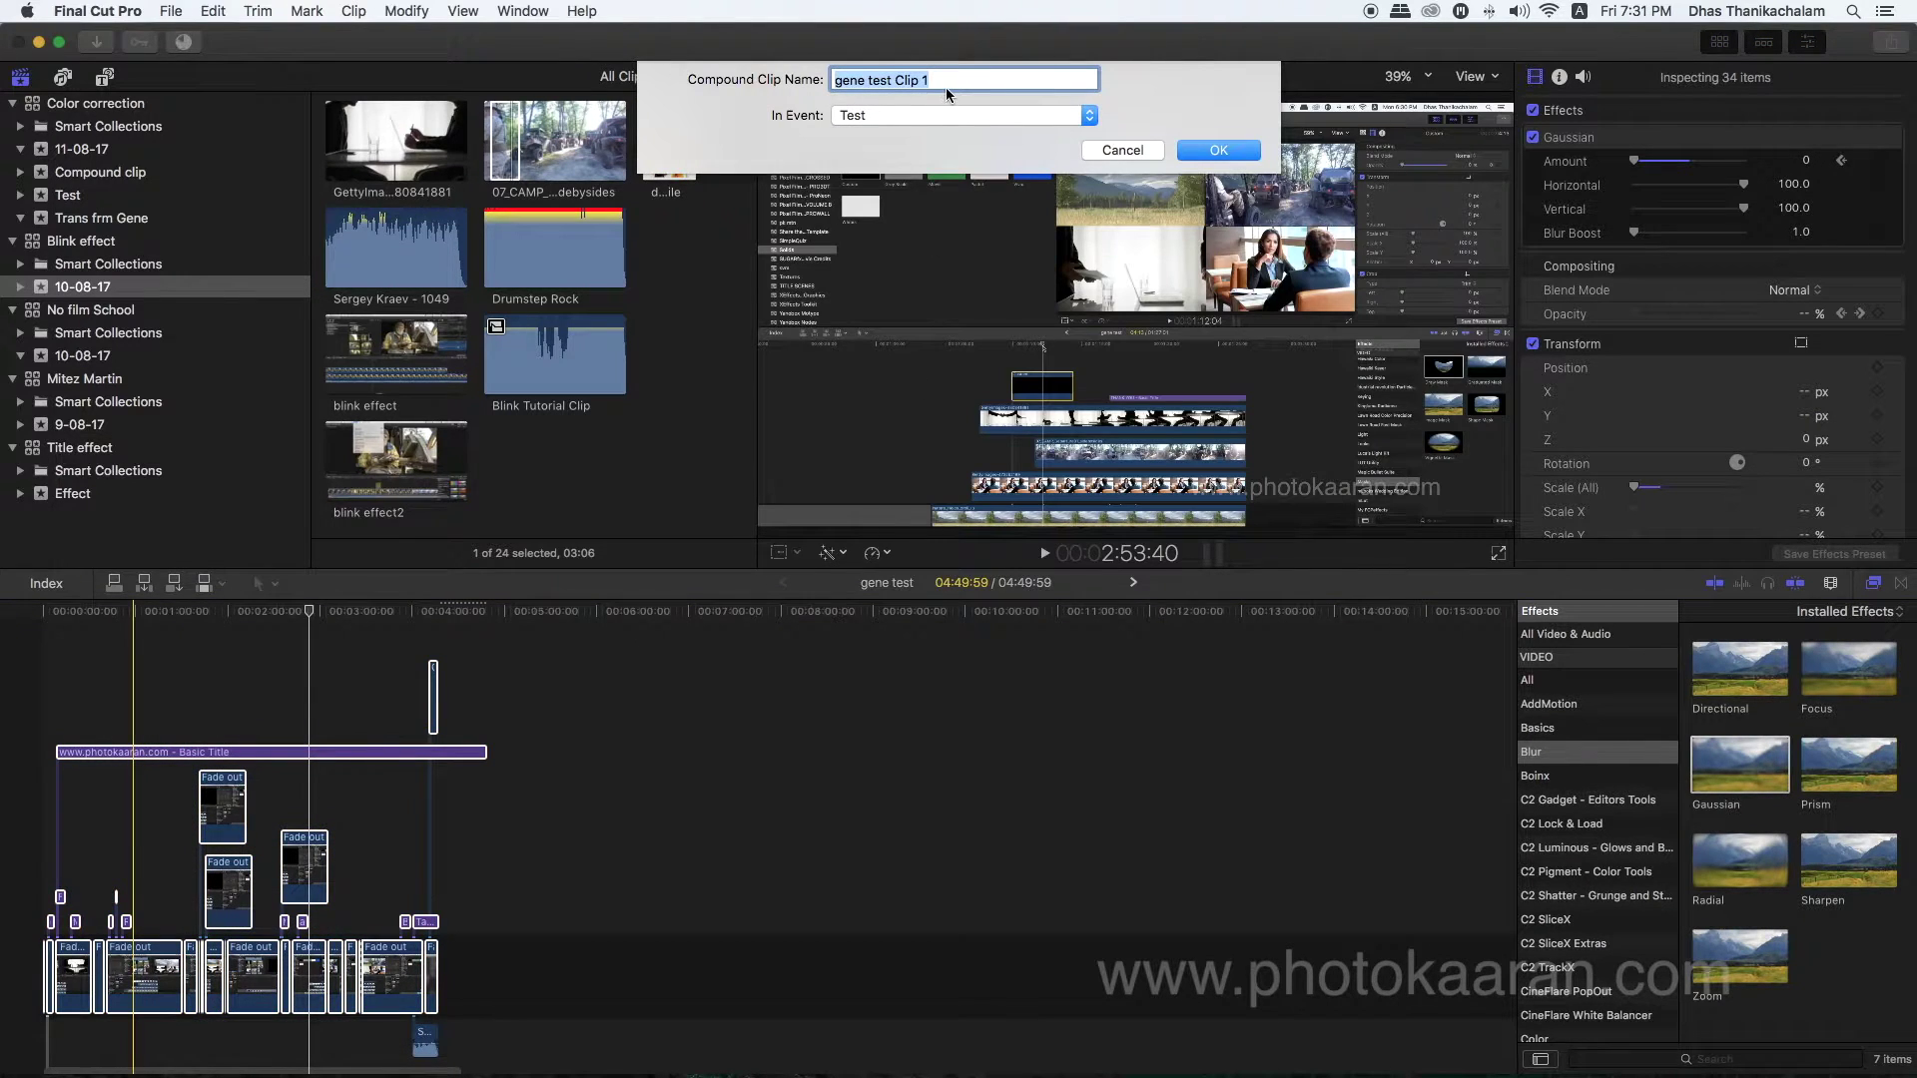
{"action": "left_click_drag", "start_coordinate": [892, 80], "coordinate": [826, 83]}
{"action": "key", "text": "BackSpace"}
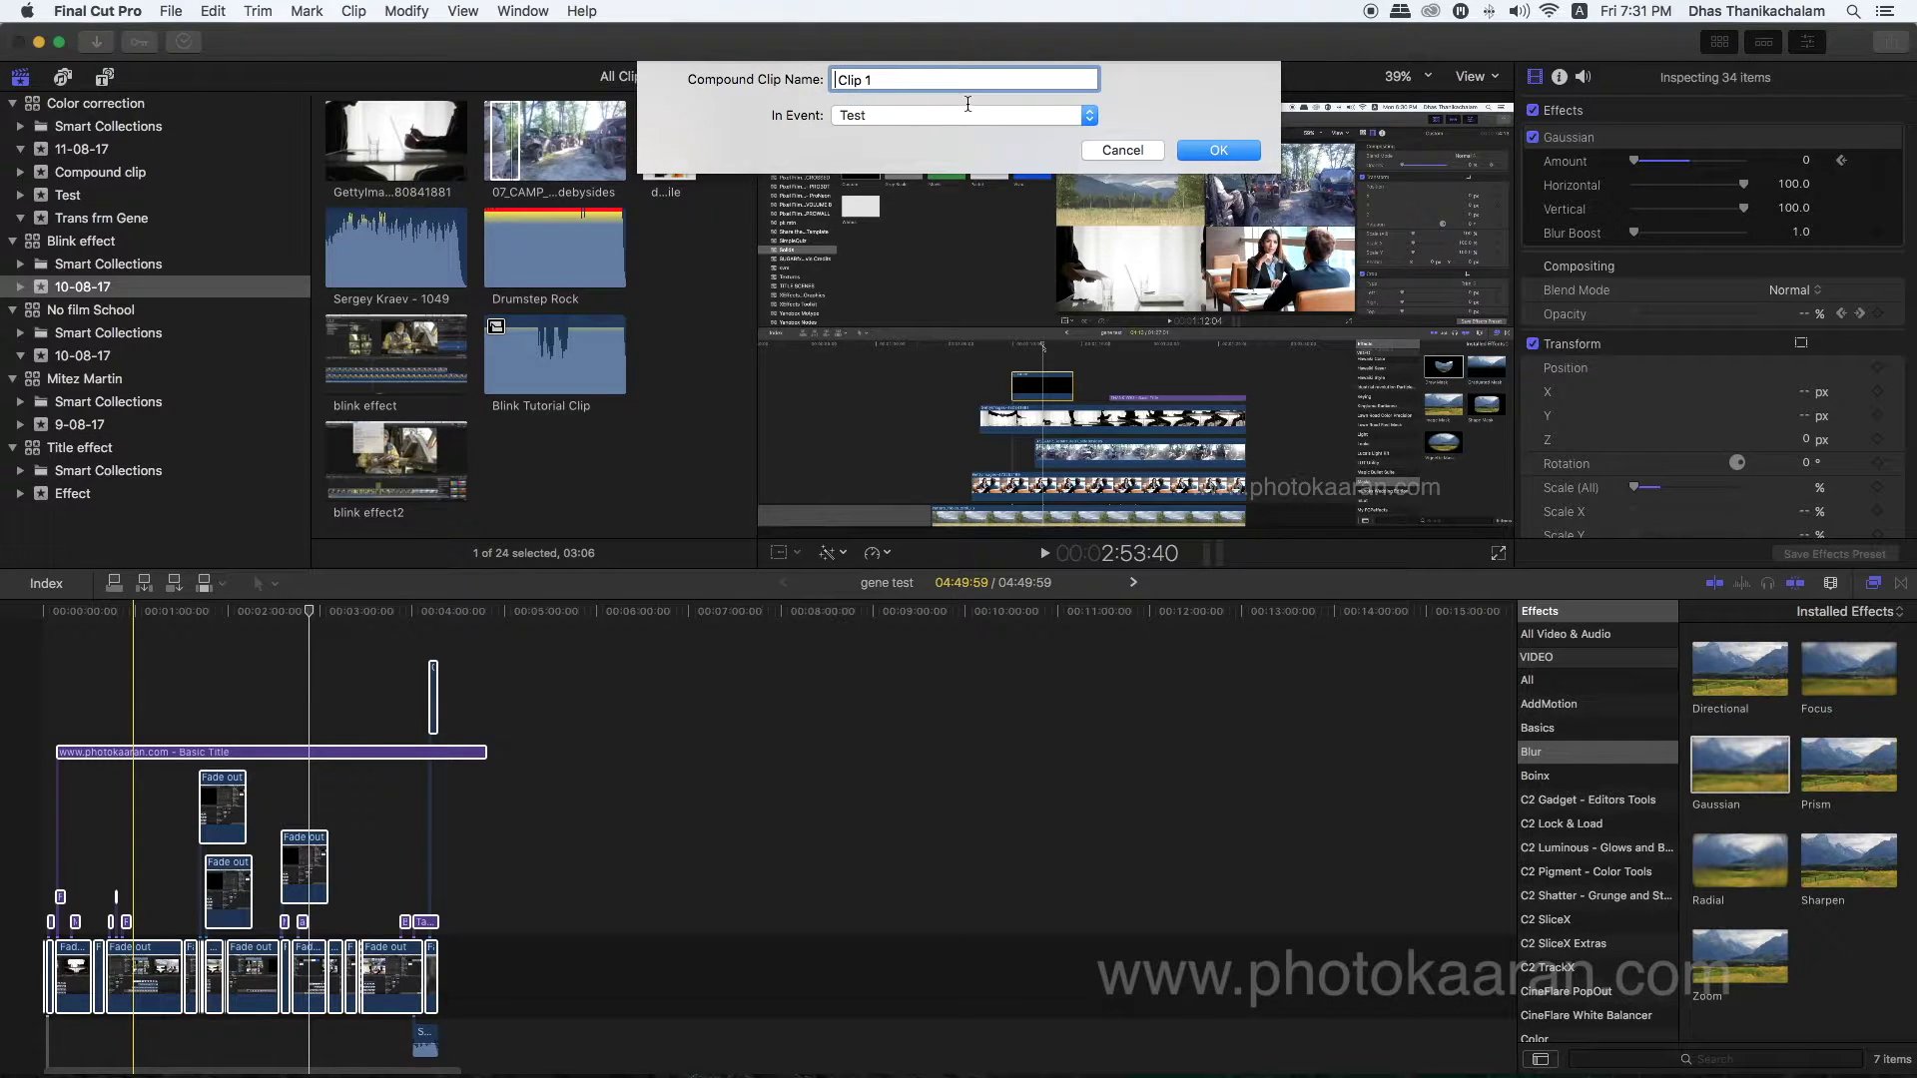
{"action": "left_click", "coordinate": [1218, 150]}
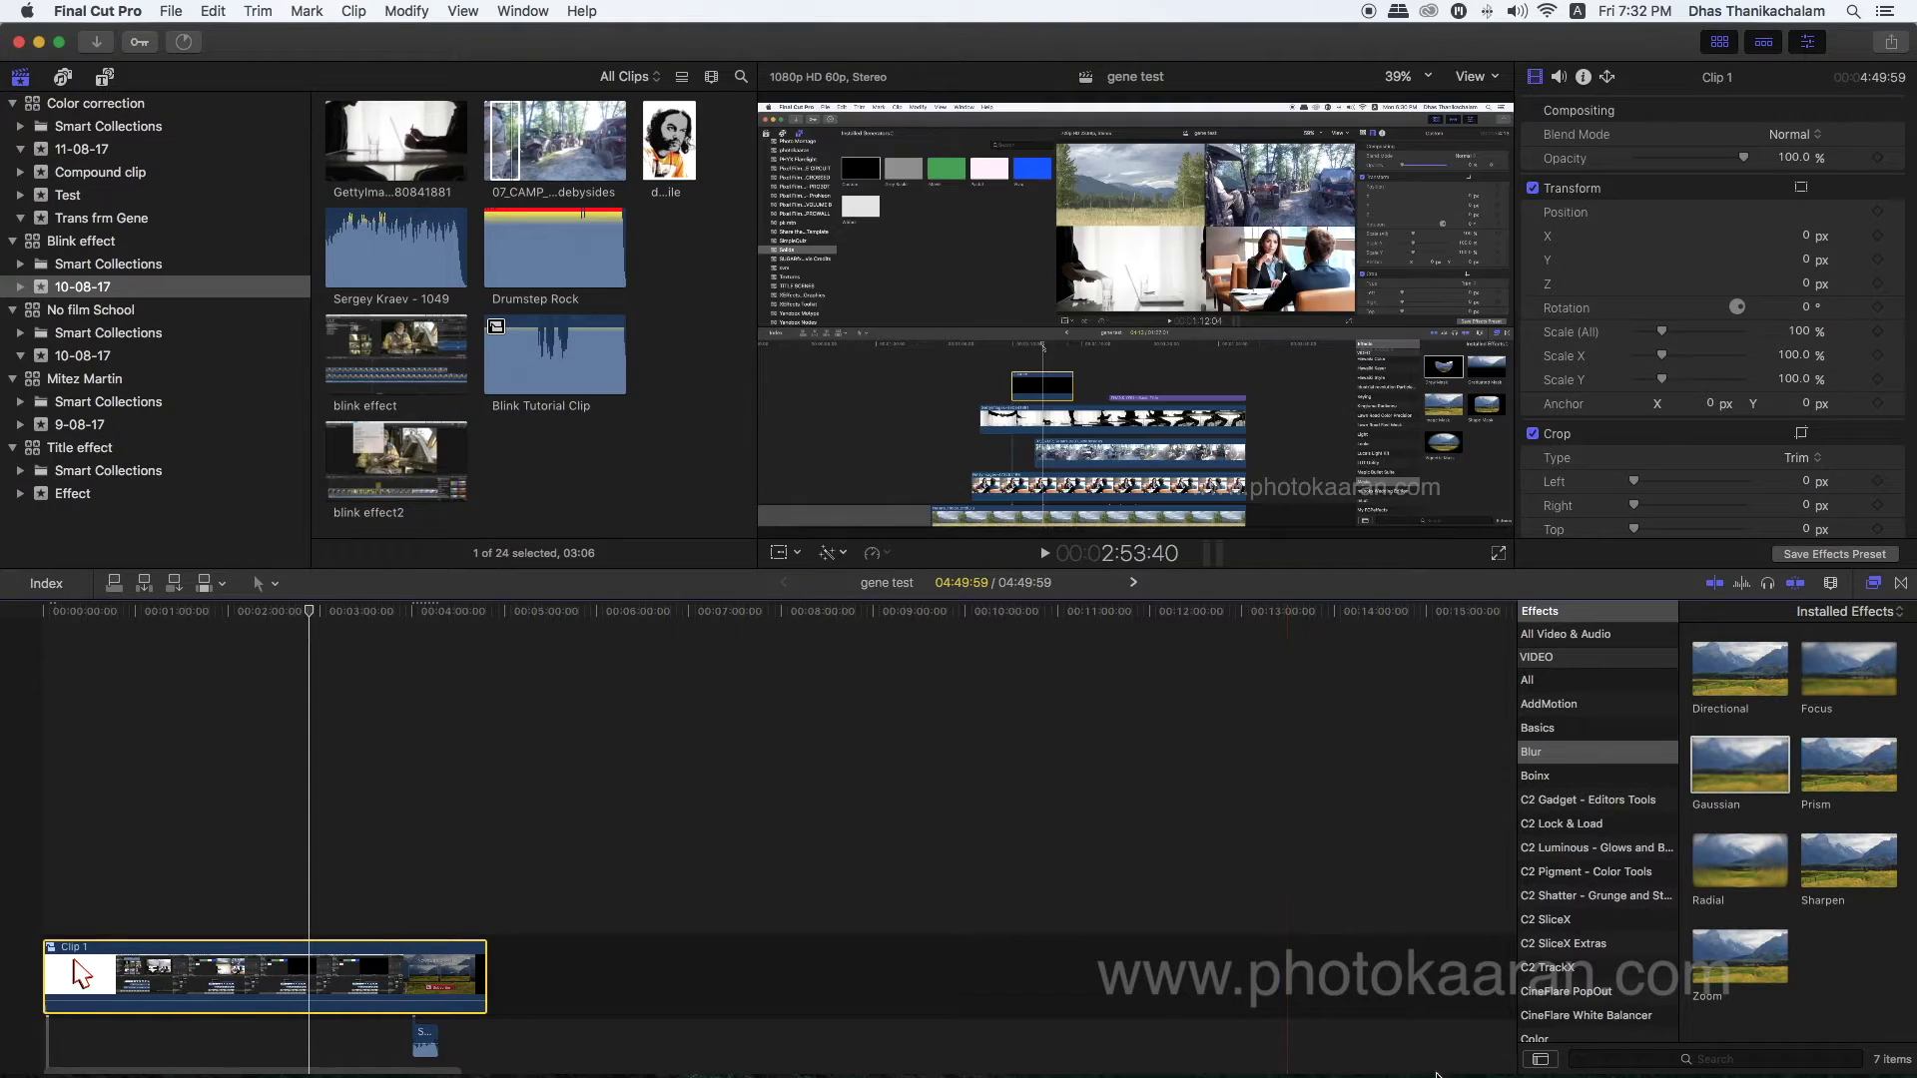
Search all video effects for "lett" and apply the Letterbox effect to the compound clip.
{"action": "left_click", "coordinate": [1533, 680]}
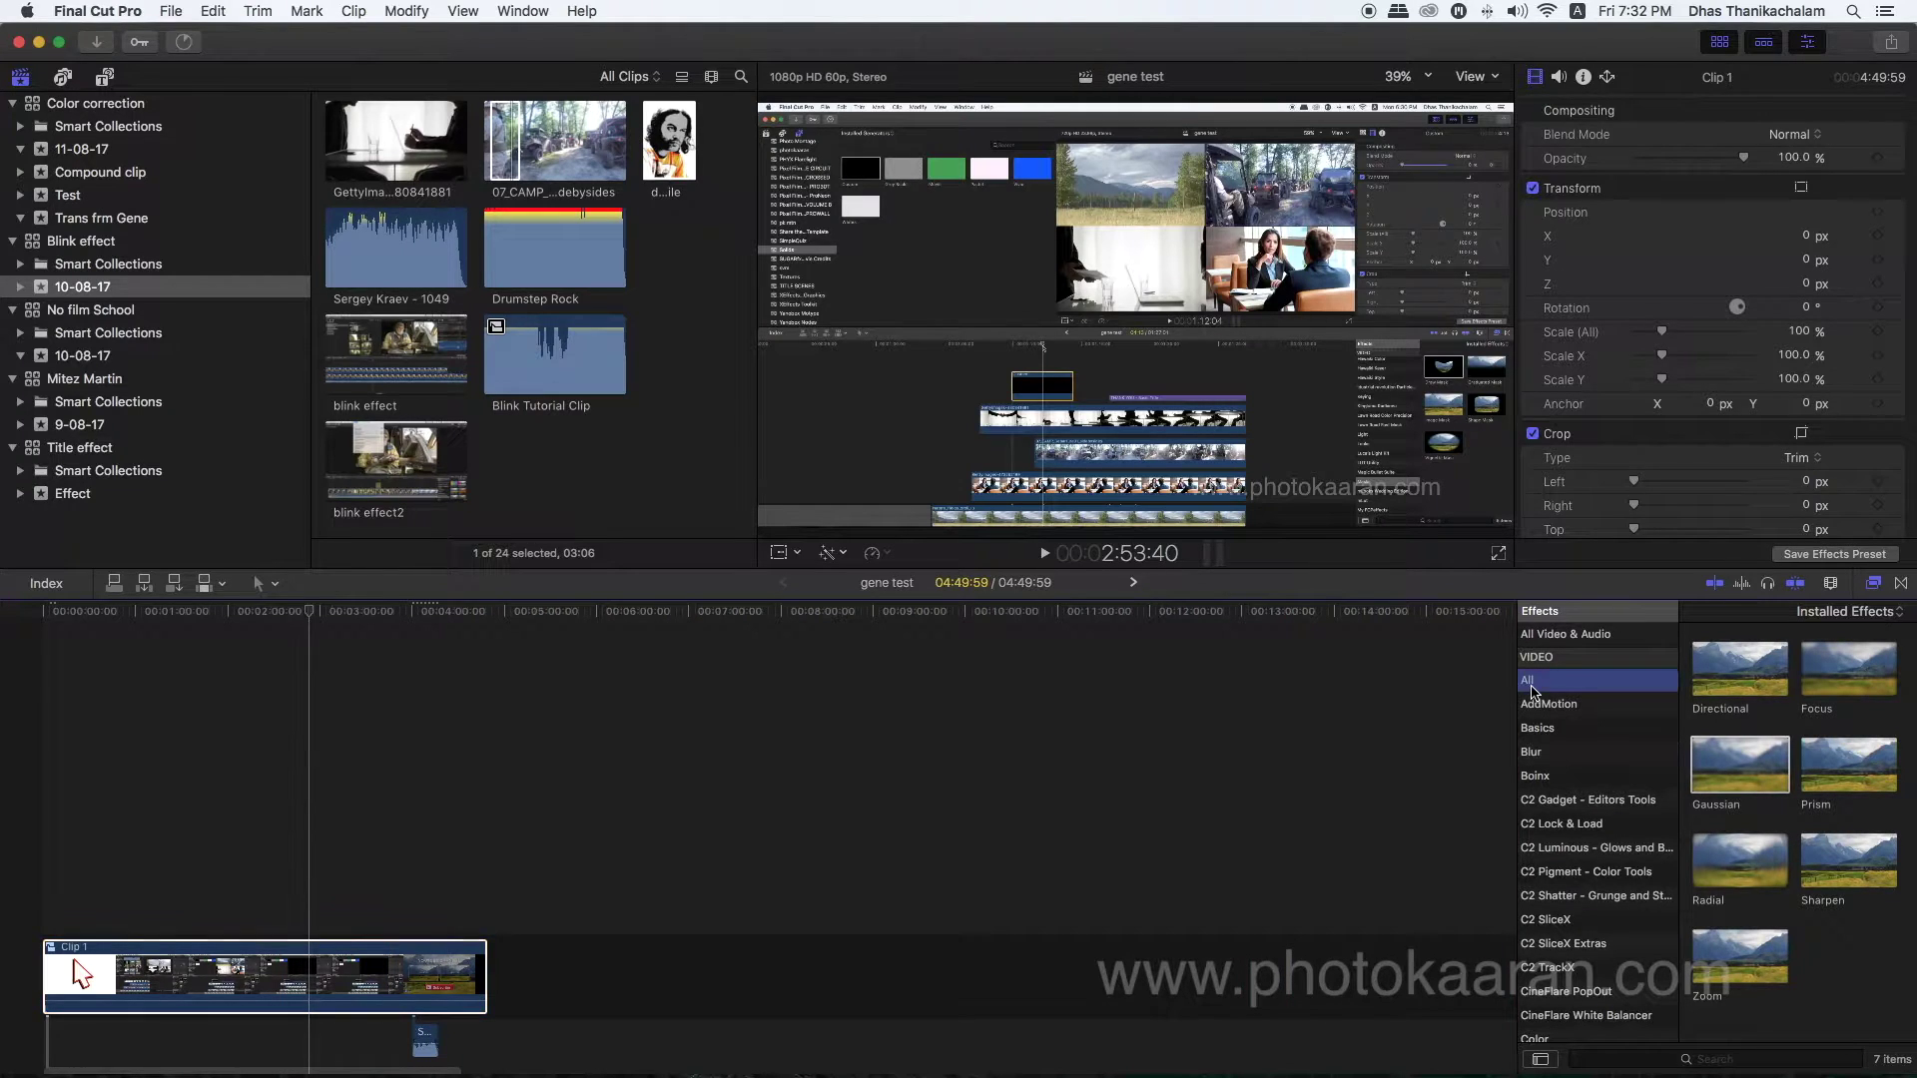
{"action": "left_click", "coordinate": [1594, 1061]}
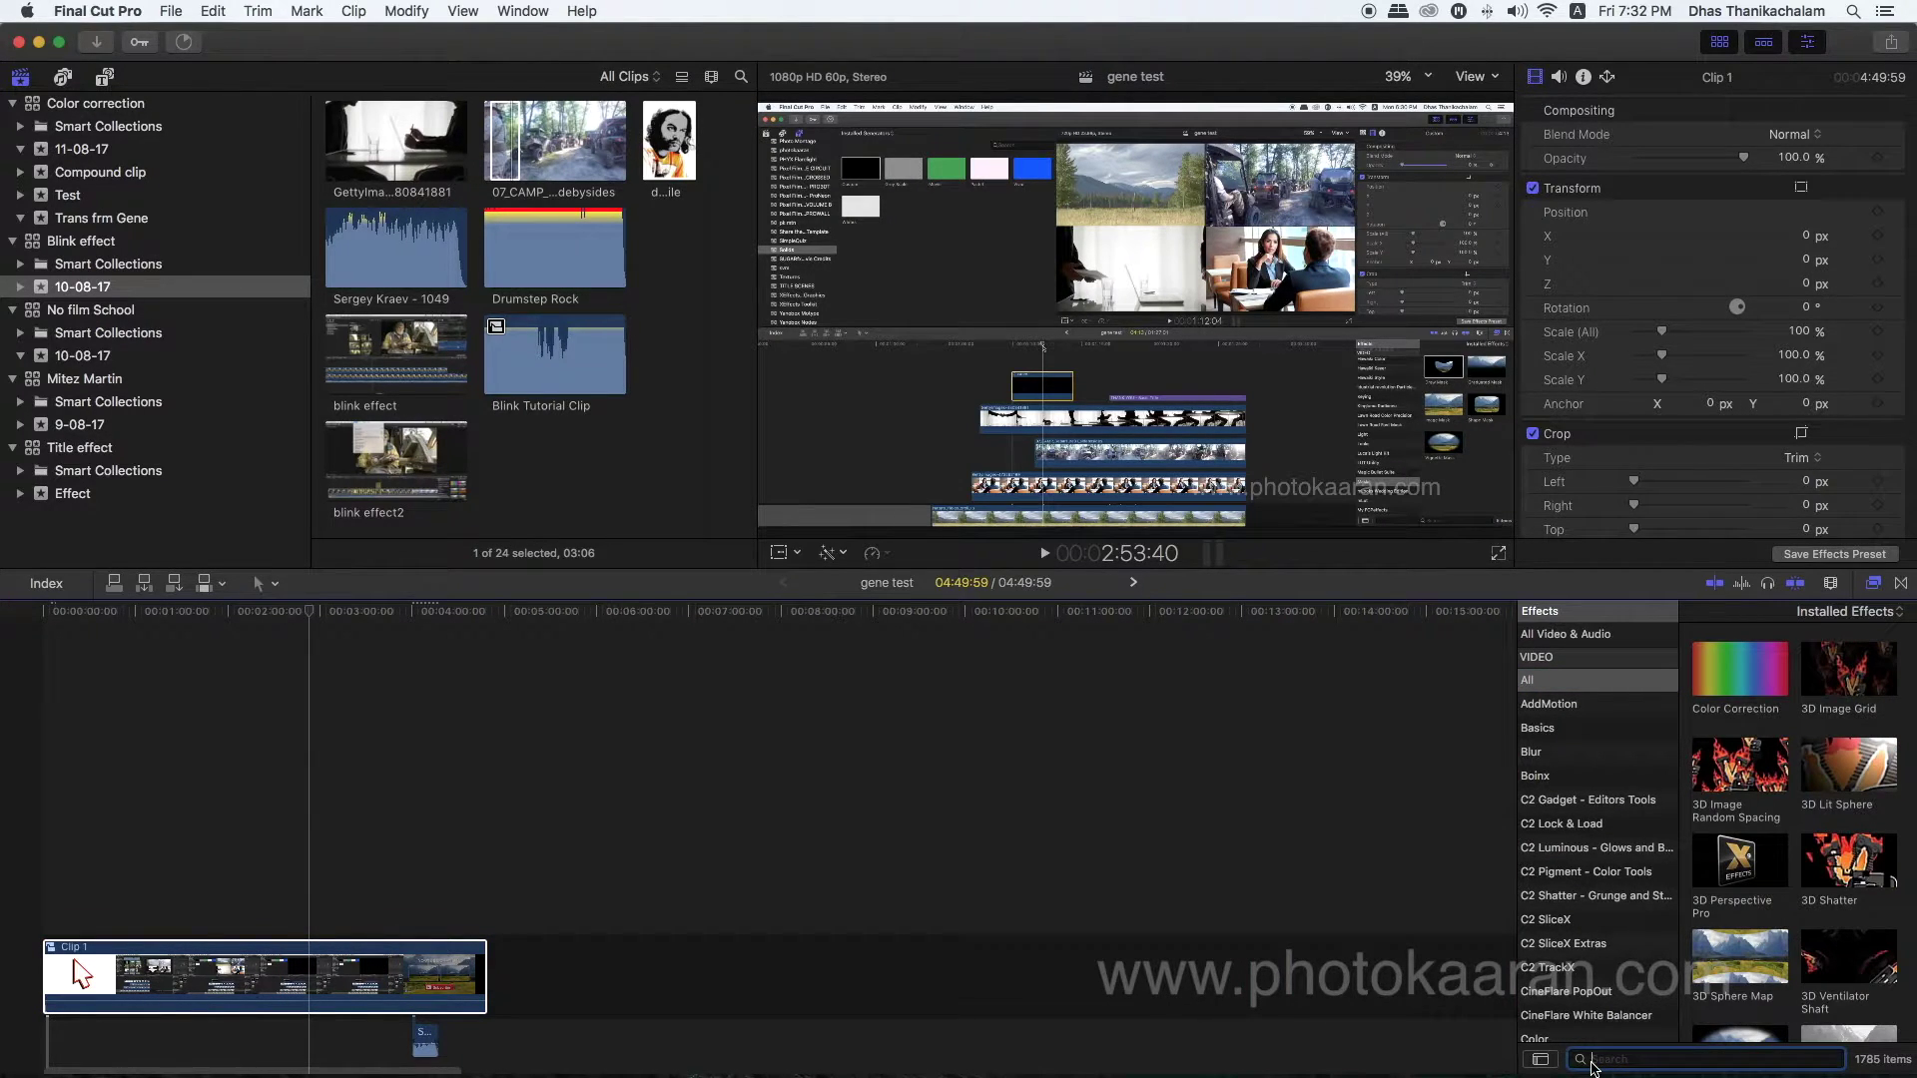
{"action": "type", "text": "lett"}
{"action": "left_click", "coordinate": [1716, 663]}
{"action": "left_click_drag", "start_coordinate": [1715, 662], "coordinate": [335, 966]}
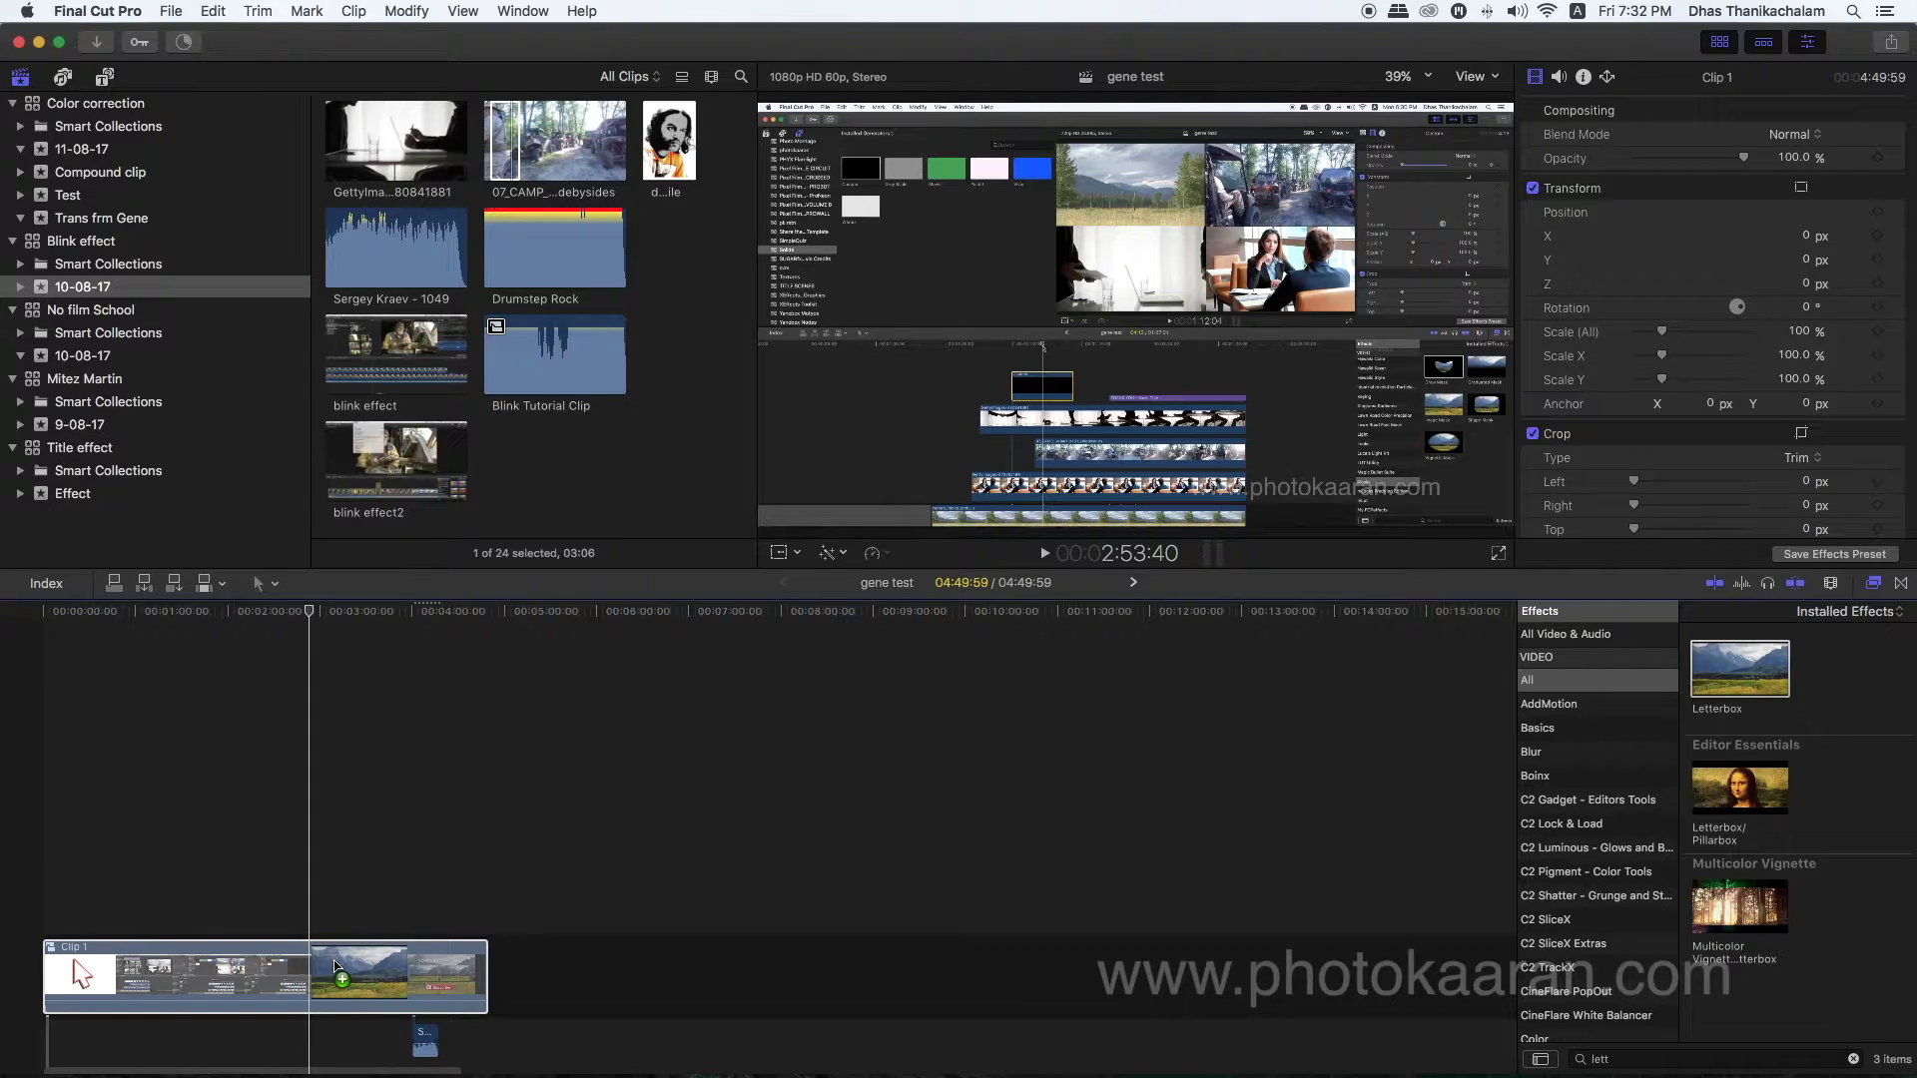
{"action": "left_click_drag", "start_coordinate": [334, 967], "coordinate": [334, 966]}
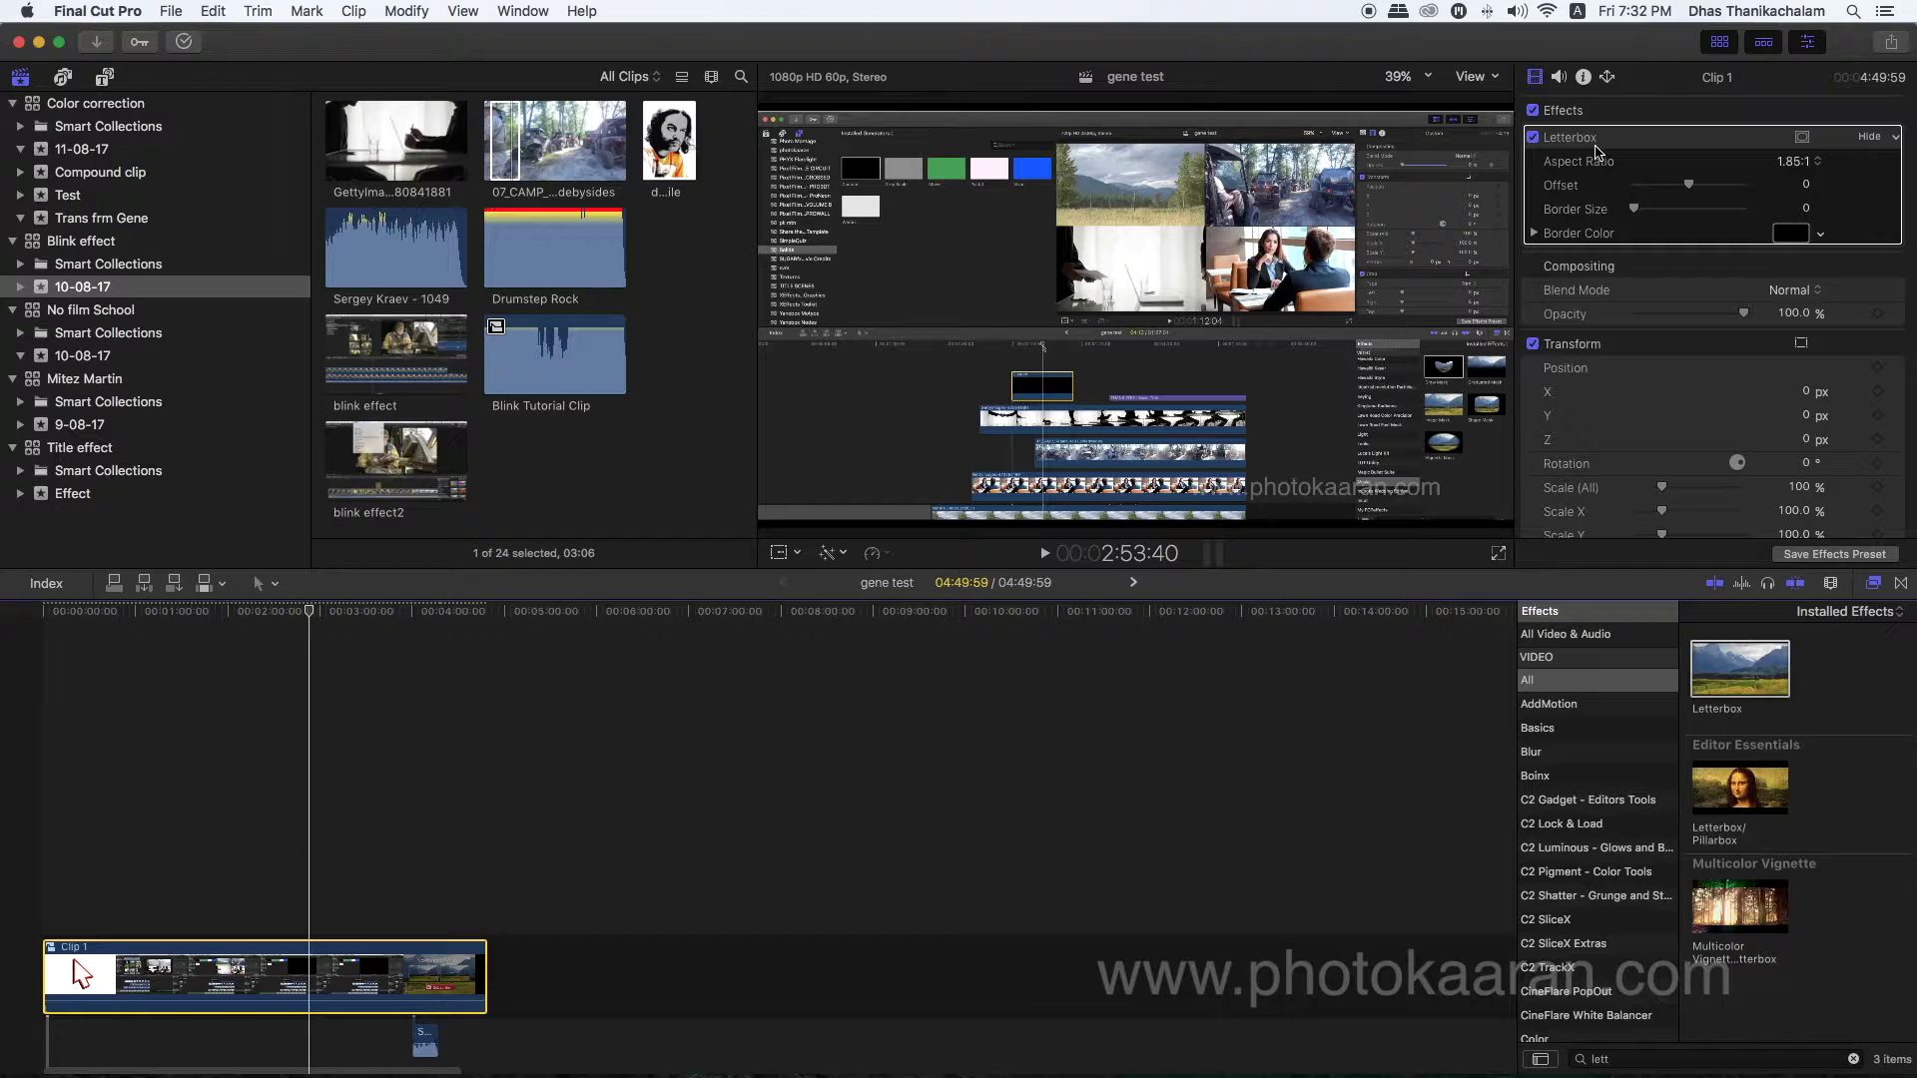
Set the Letterbox aspect ratio to 2.55:1 and its Border Size to 3.74, and preview an earlier frame.
{"action": "left_click", "coordinate": [1816, 164]}
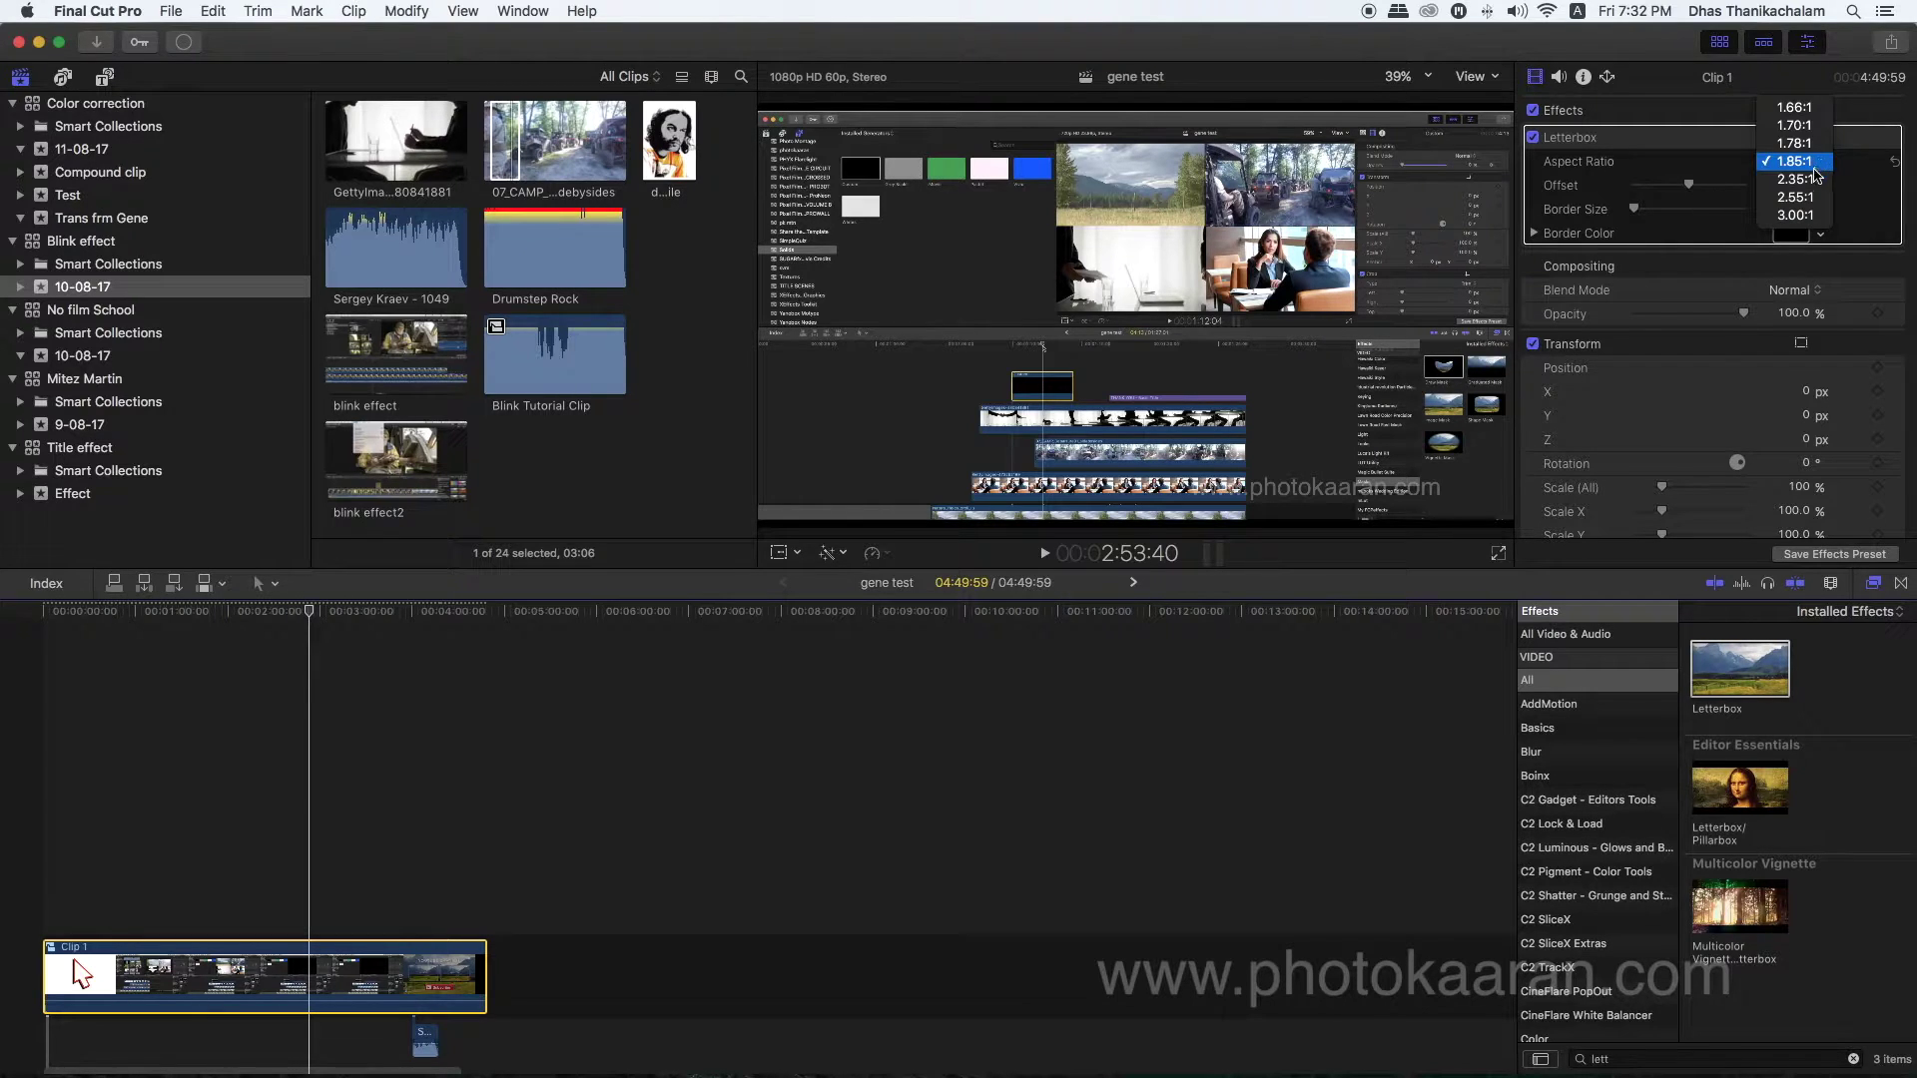
{"action": "left_click", "coordinate": [1807, 197]}
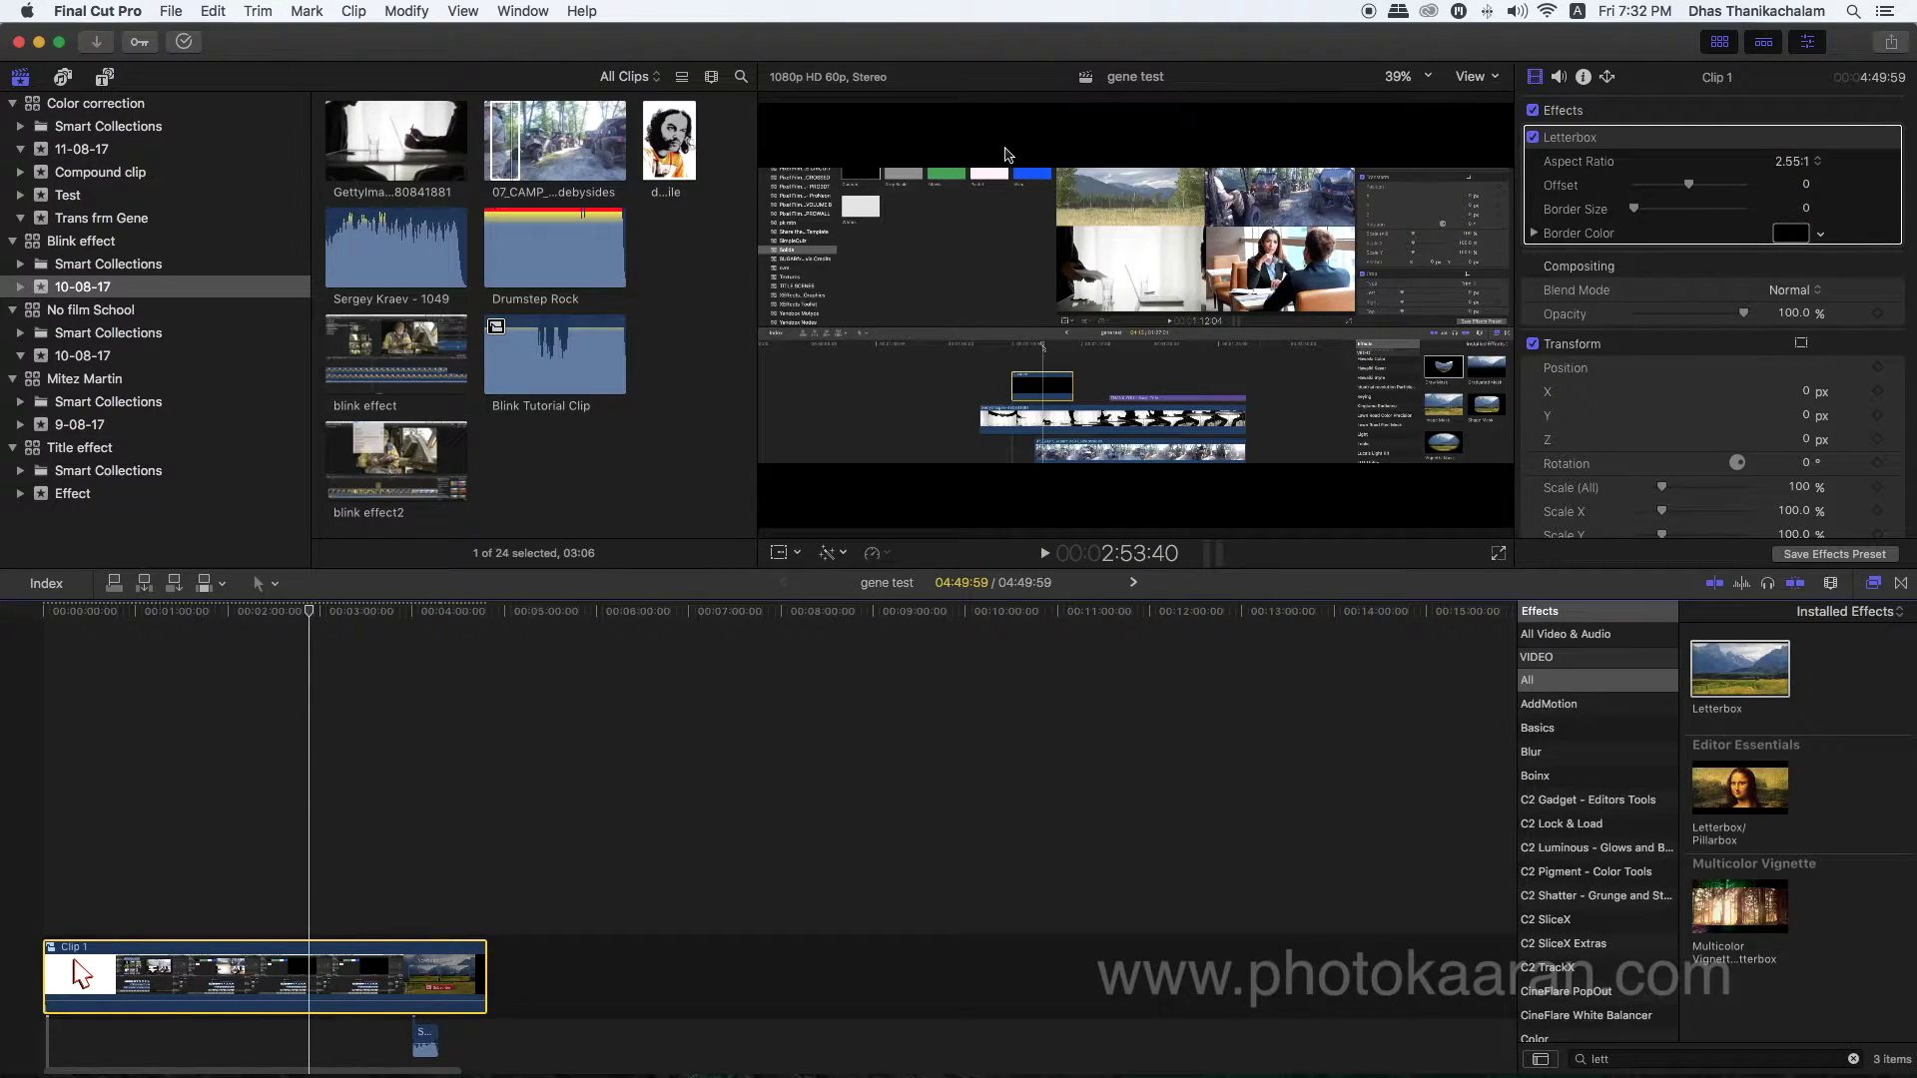
{"action": "left_click_drag", "start_coordinate": [1646, 210], "coordinate": [1668, 211]}
{"action": "left_click_drag", "start_coordinate": [1713, 216], "coordinate": [1678, 224]}
{"action": "left_click_drag", "start_coordinate": [312, 627], "coordinate": [244, 629]}
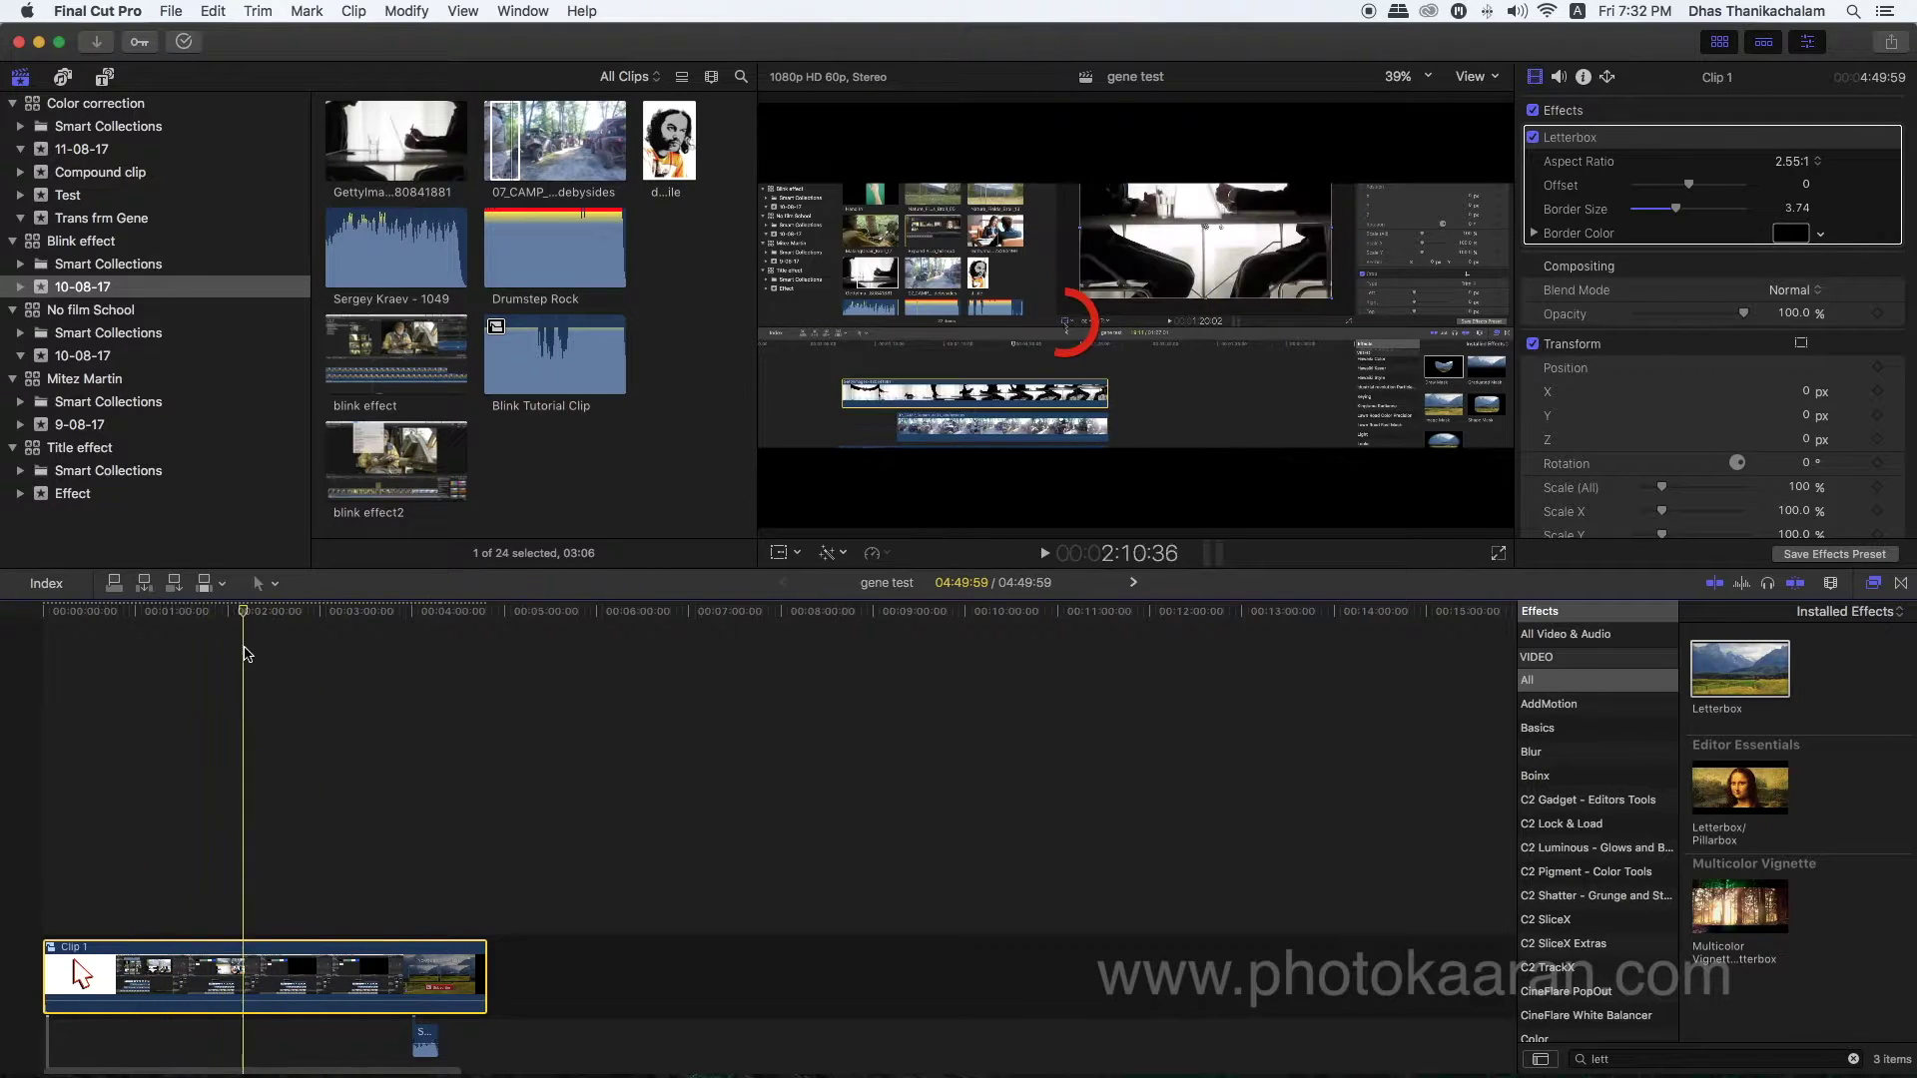
Turn off the Letterbox effect on Clip 1 and try the Black & White effect, found by searching for "black".
{"action": "left_click", "coordinate": [1535, 139]}
{"action": "left_click", "coordinate": [1581, 1062]}
{"action": "type", "text": "back"}
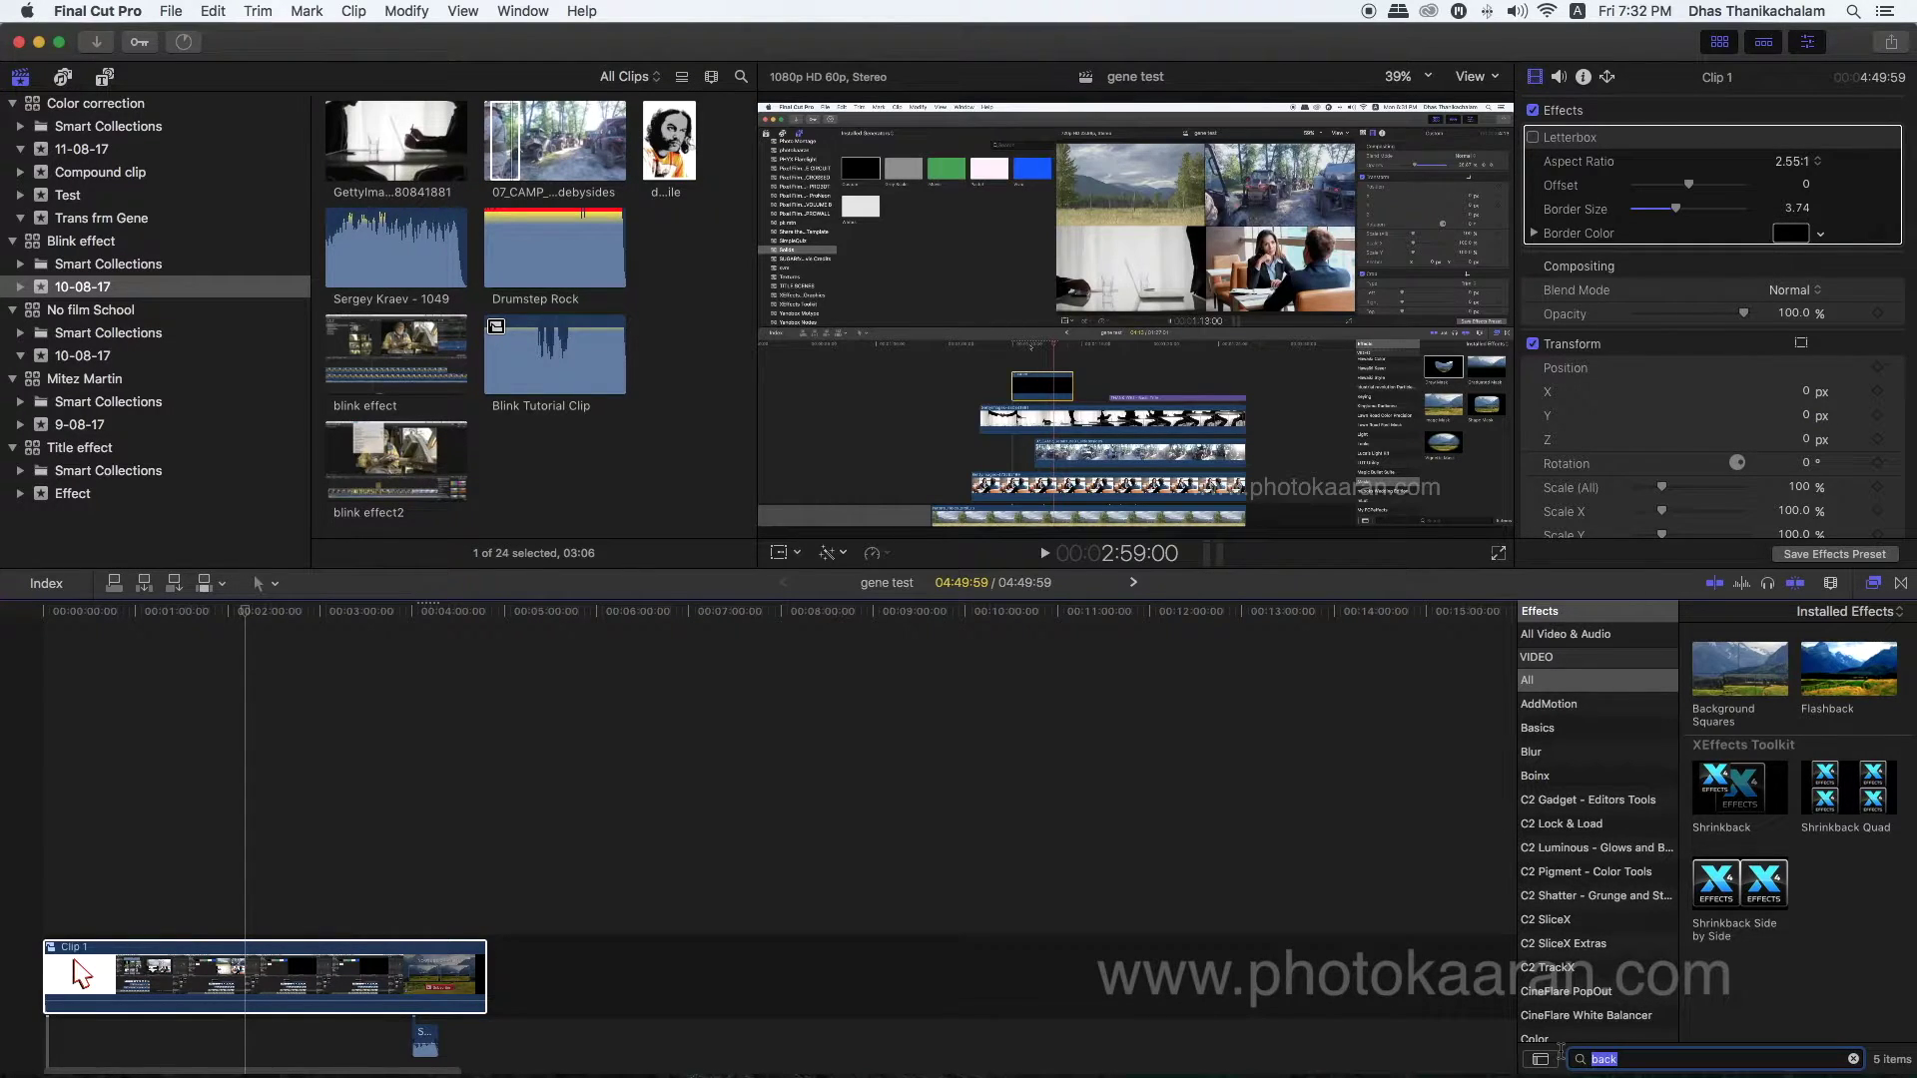
{"action": "type", "text": "c"}
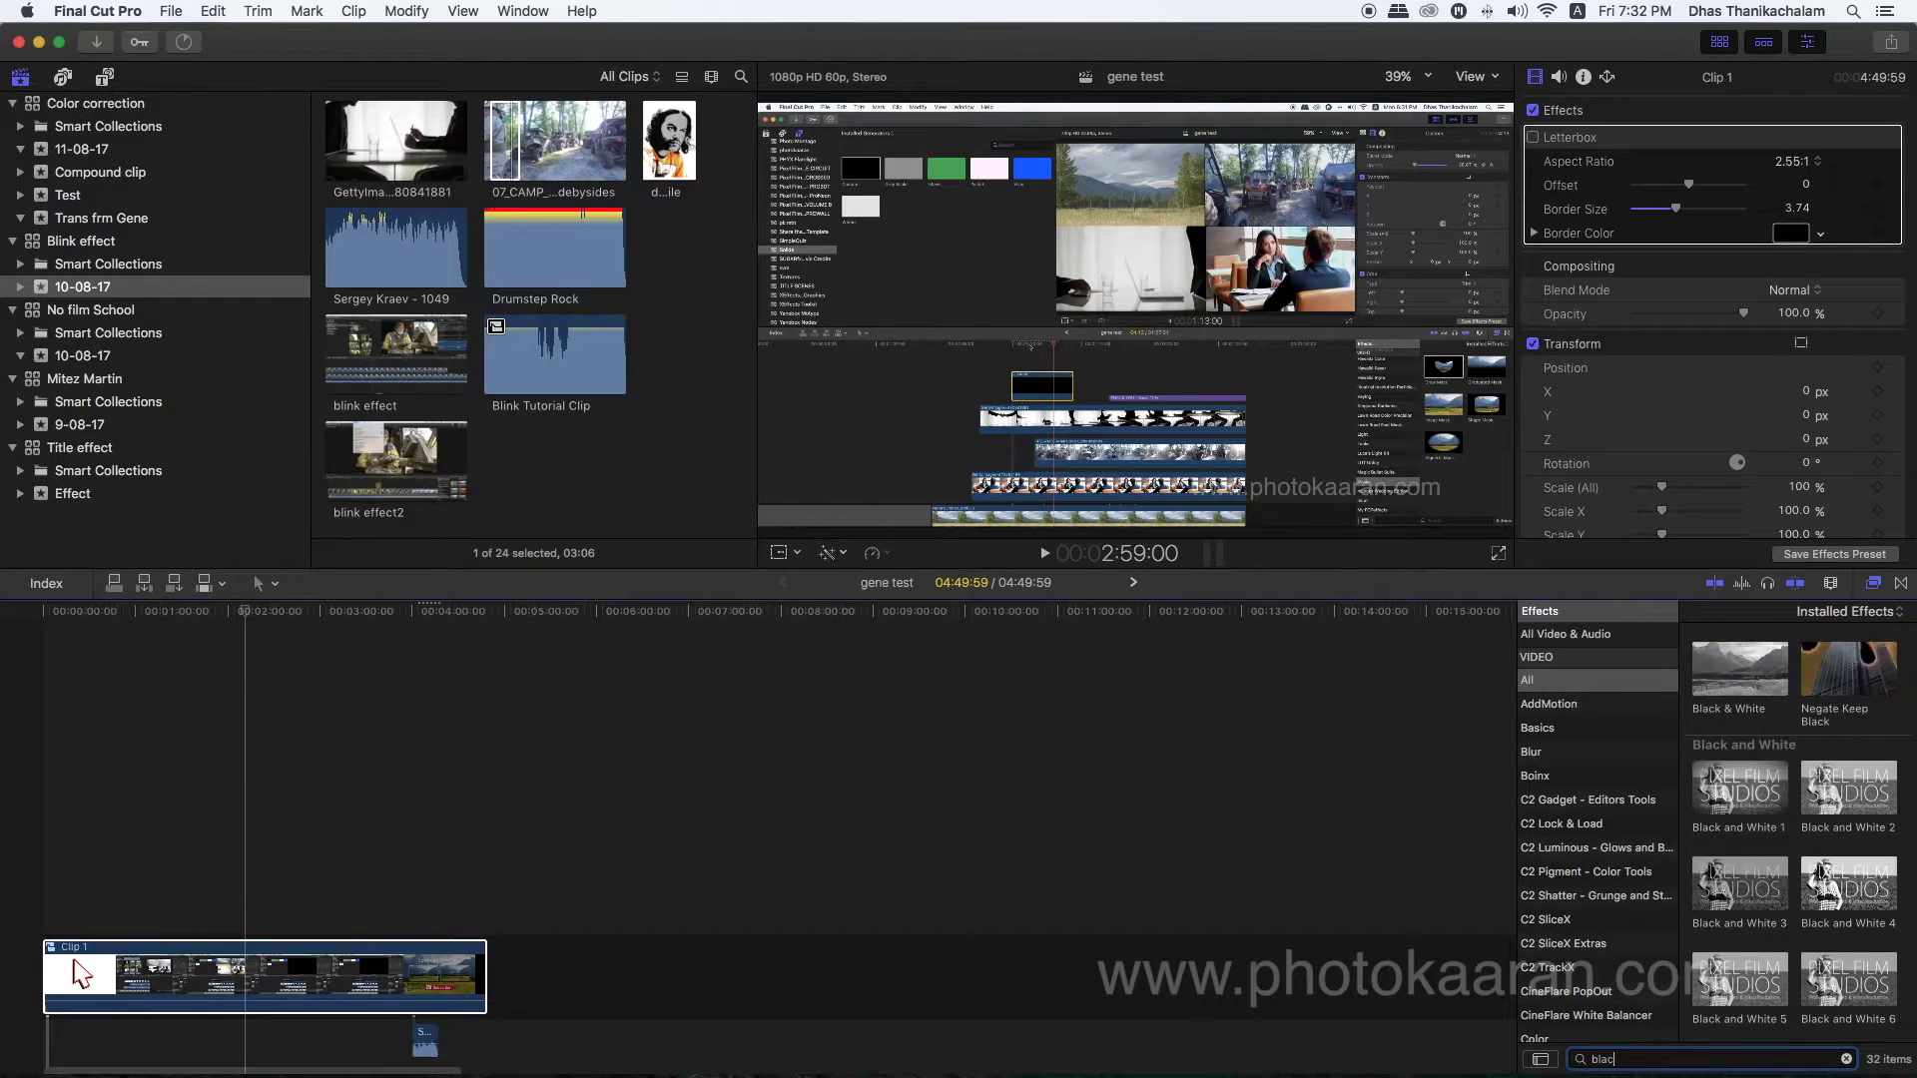
{"action": "left_click_drag", "start_coordinate": [1731, 659], "coordinate": [193, 976]}
{"action": "left_click_drag", "start_coordinate": [244, 614], "coordinate": [288, 621]}
{"action": "key", "text": "super+z"}
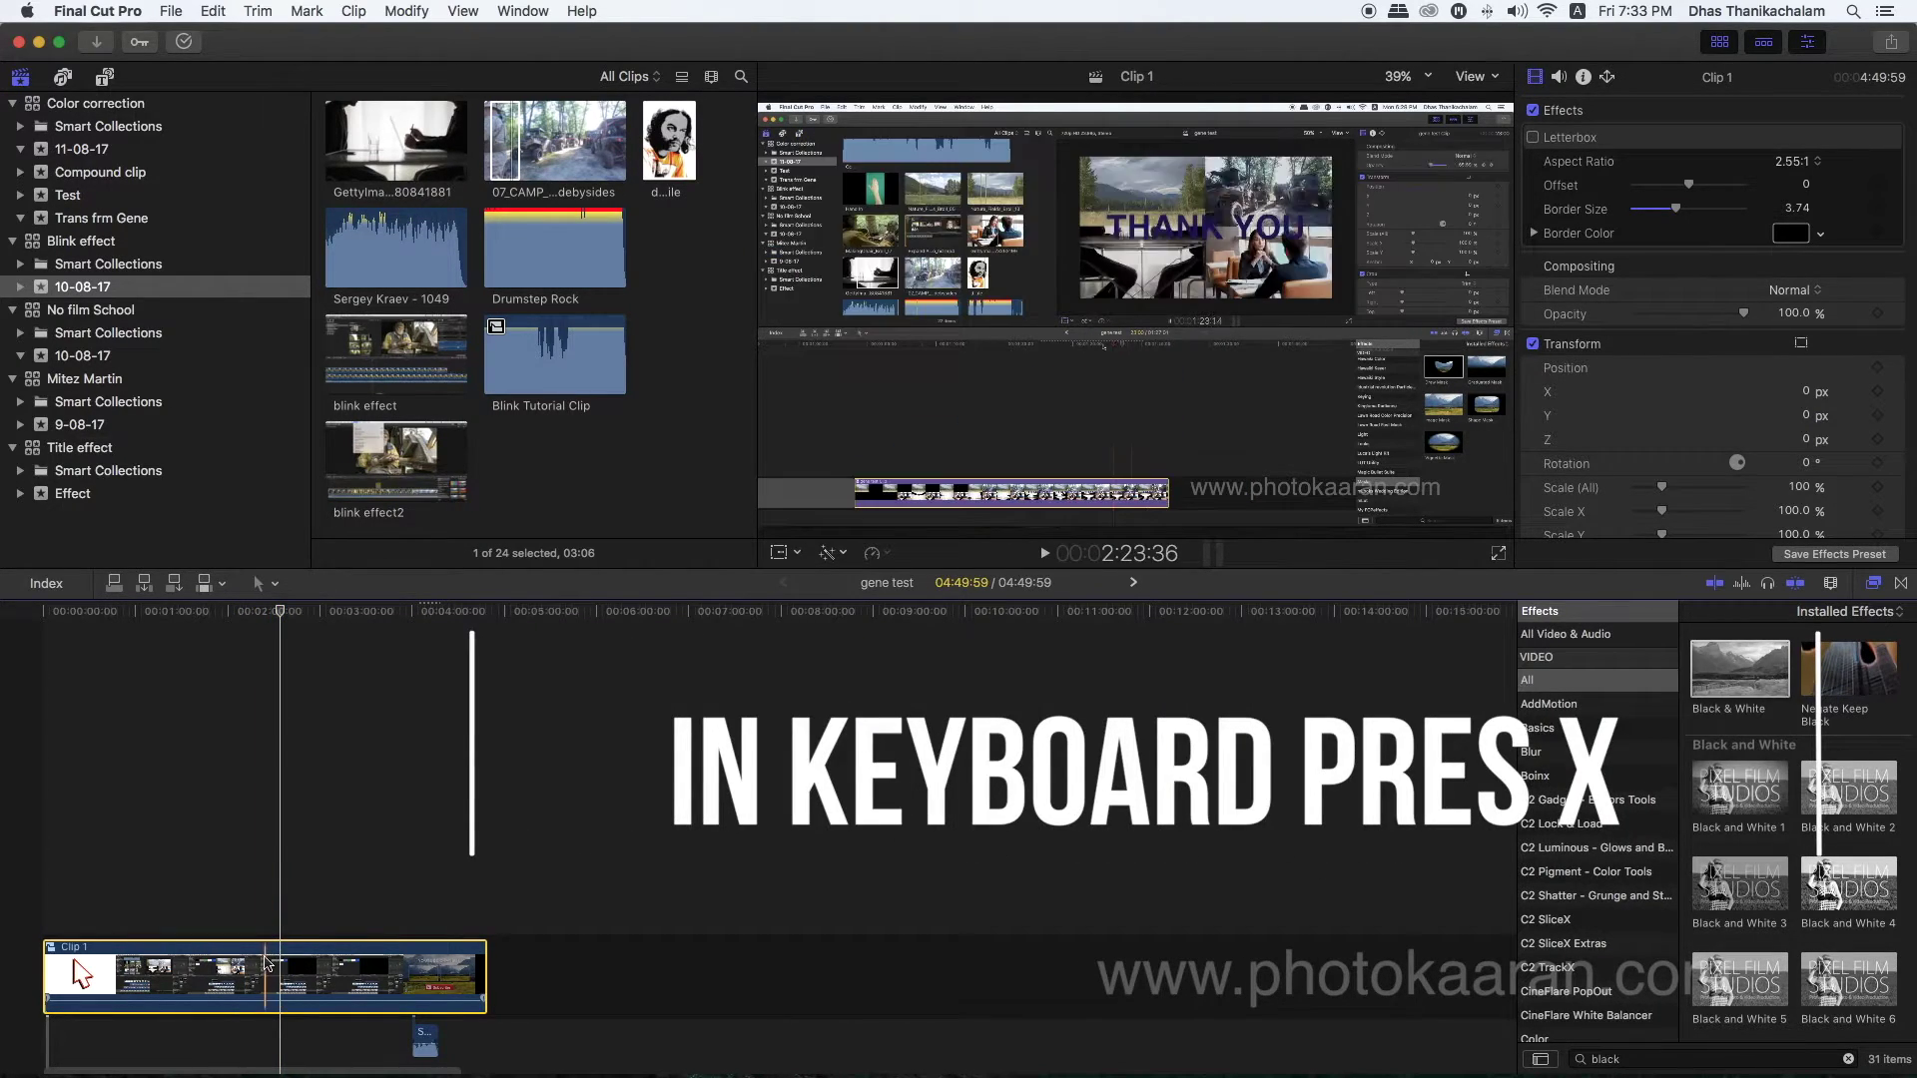
Mark the full range of Clip 1 and try a basic title over it, removing the title again.
{"action": "key", "text": "x"}
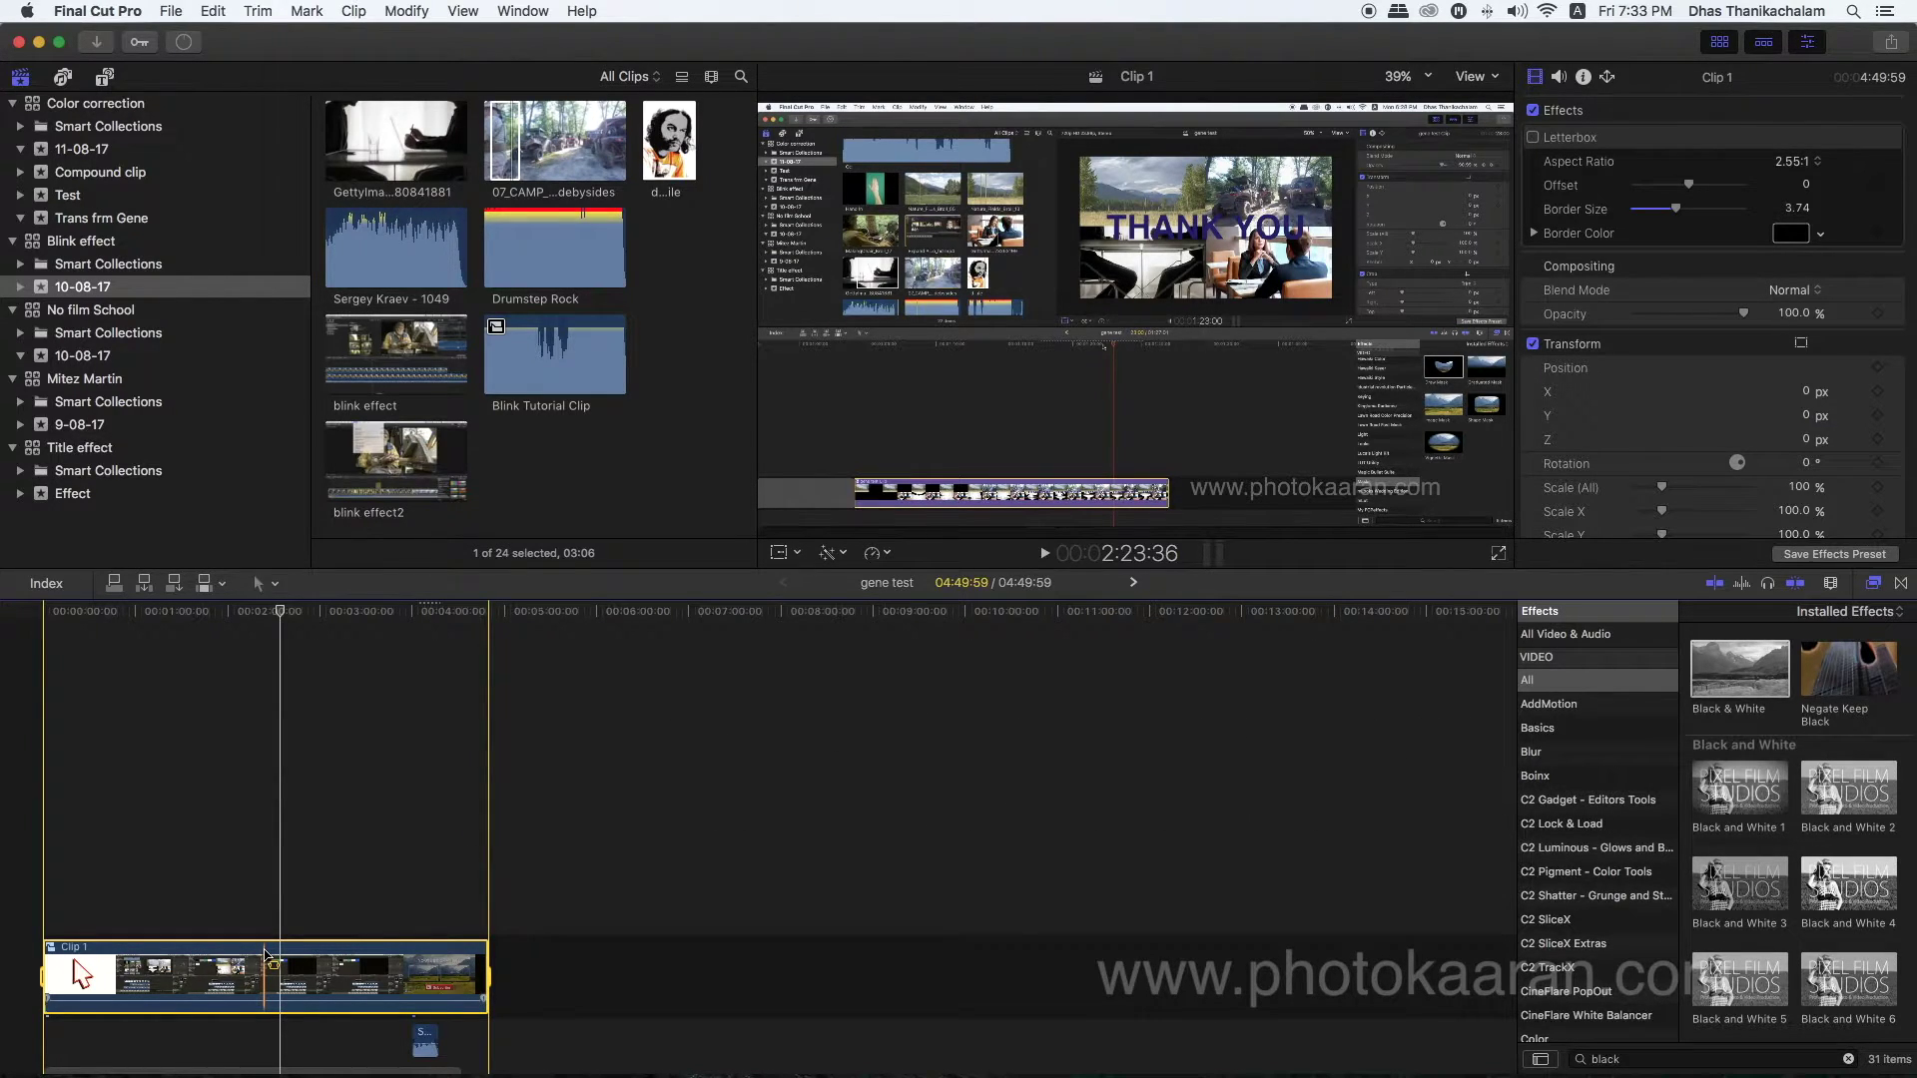
{"action": "key", "text": "super+t"}
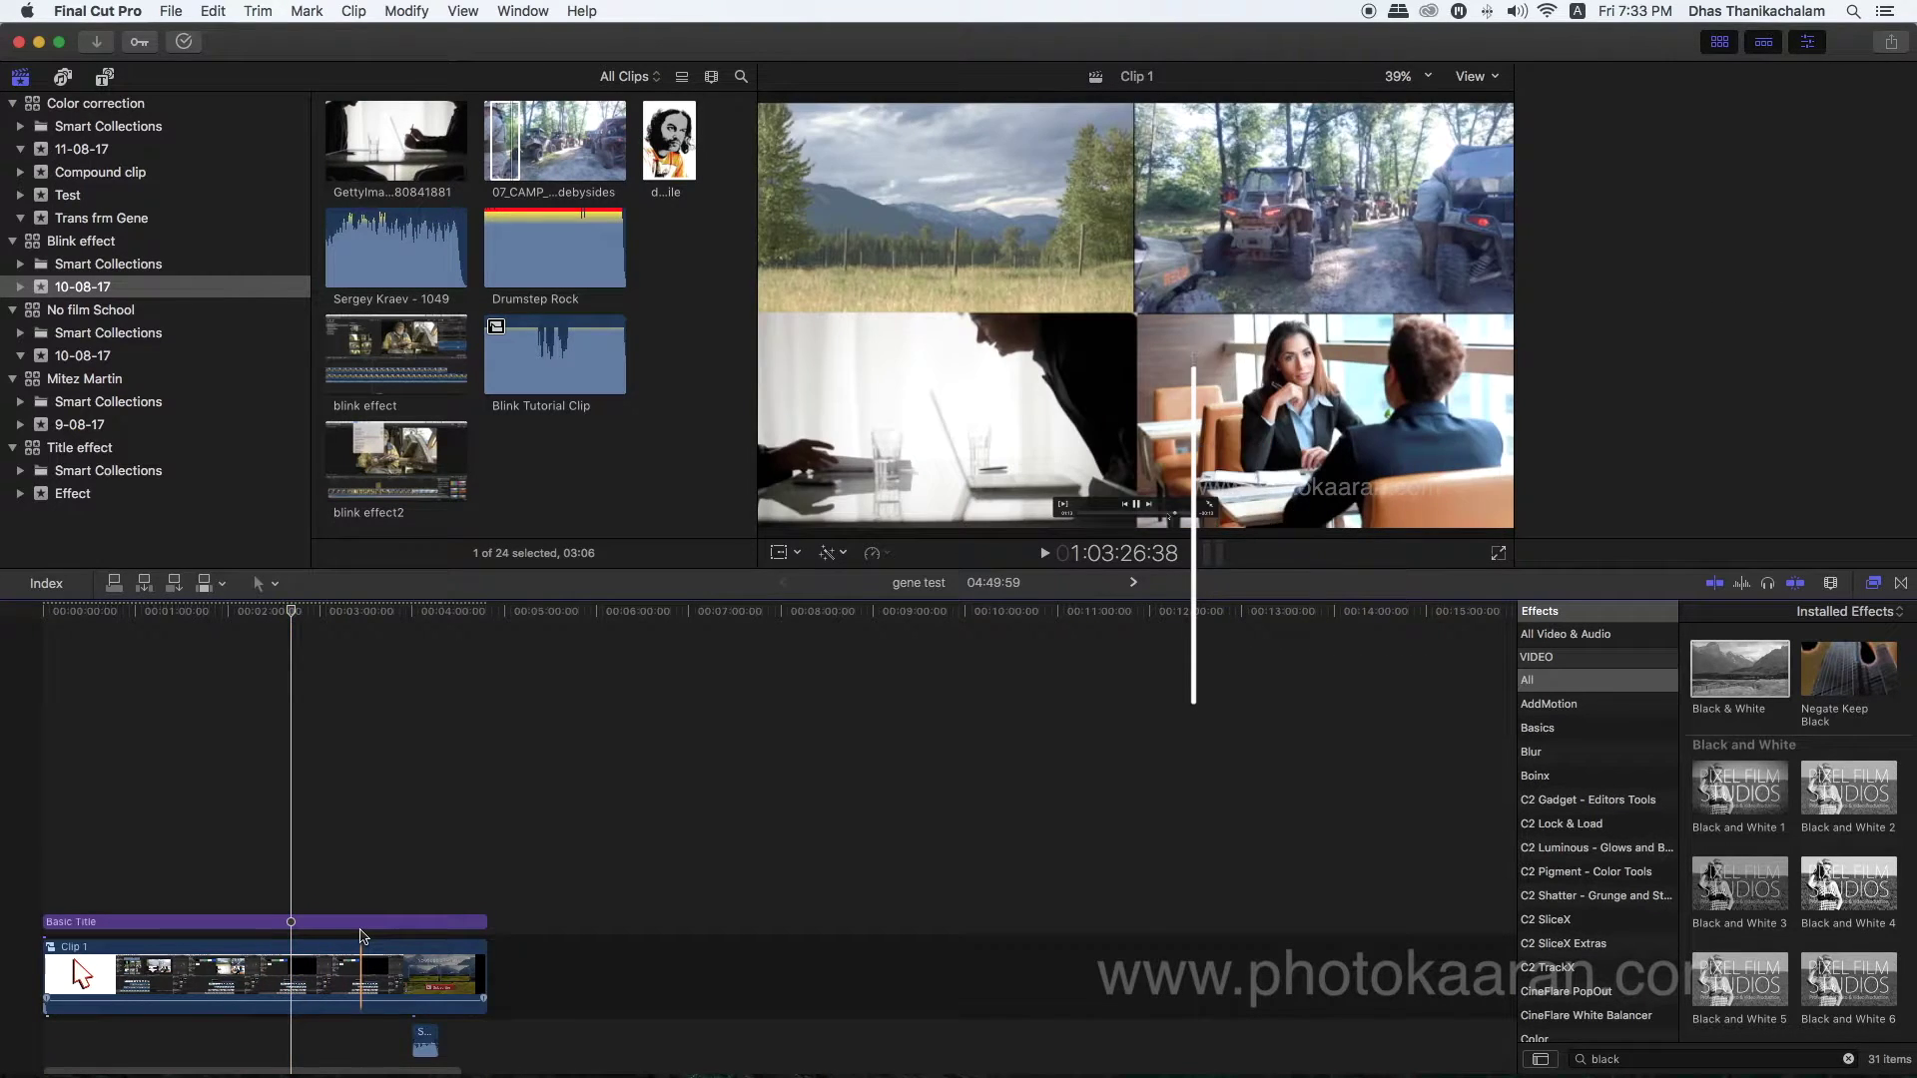
{"action": "left_click", "coordinate": [361, 923]}
{"action": "left_click", "coordinate": [366, 924]}
{"action": "left_click_drag", "start_coordinate": [1142, 318], "coordinate": [1407, 479]}
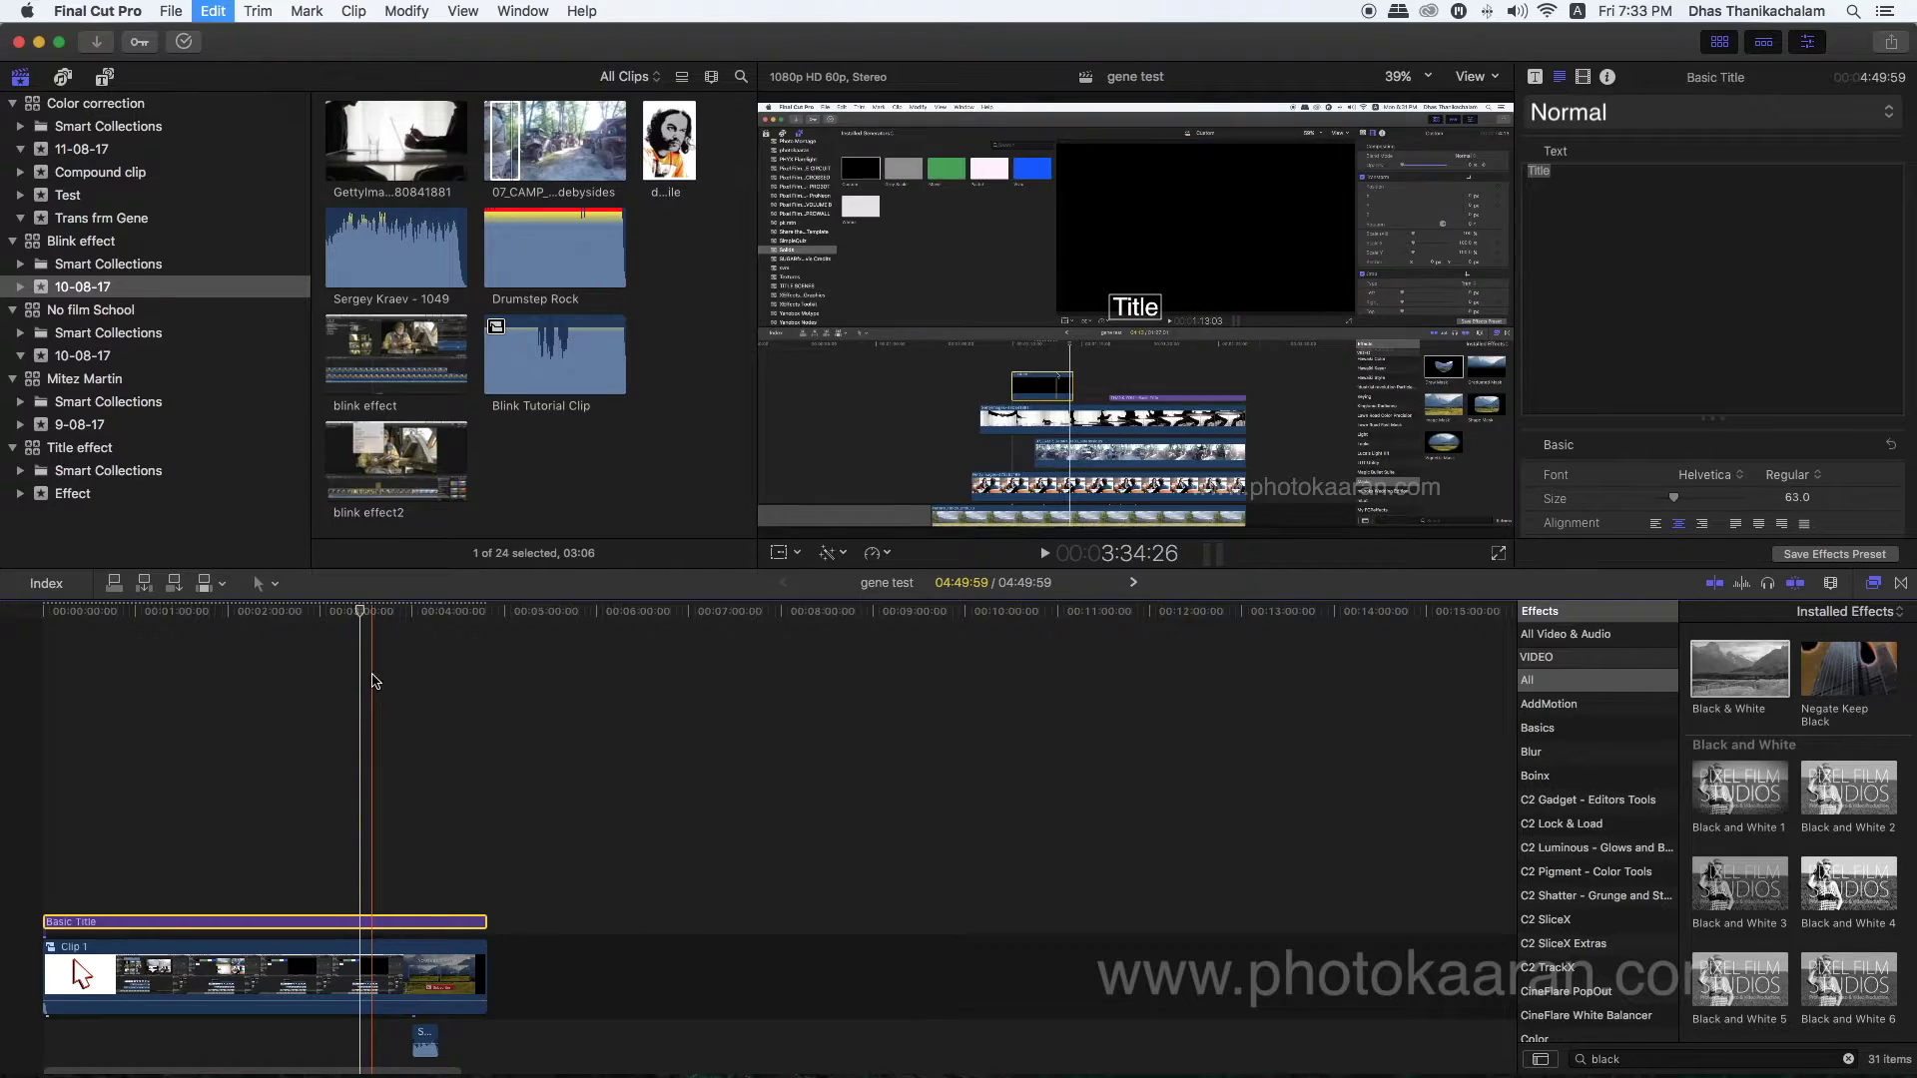
{"action": "key", "text": "Delete"}
{"action": "left_click", "coordinate": [304, 614]}
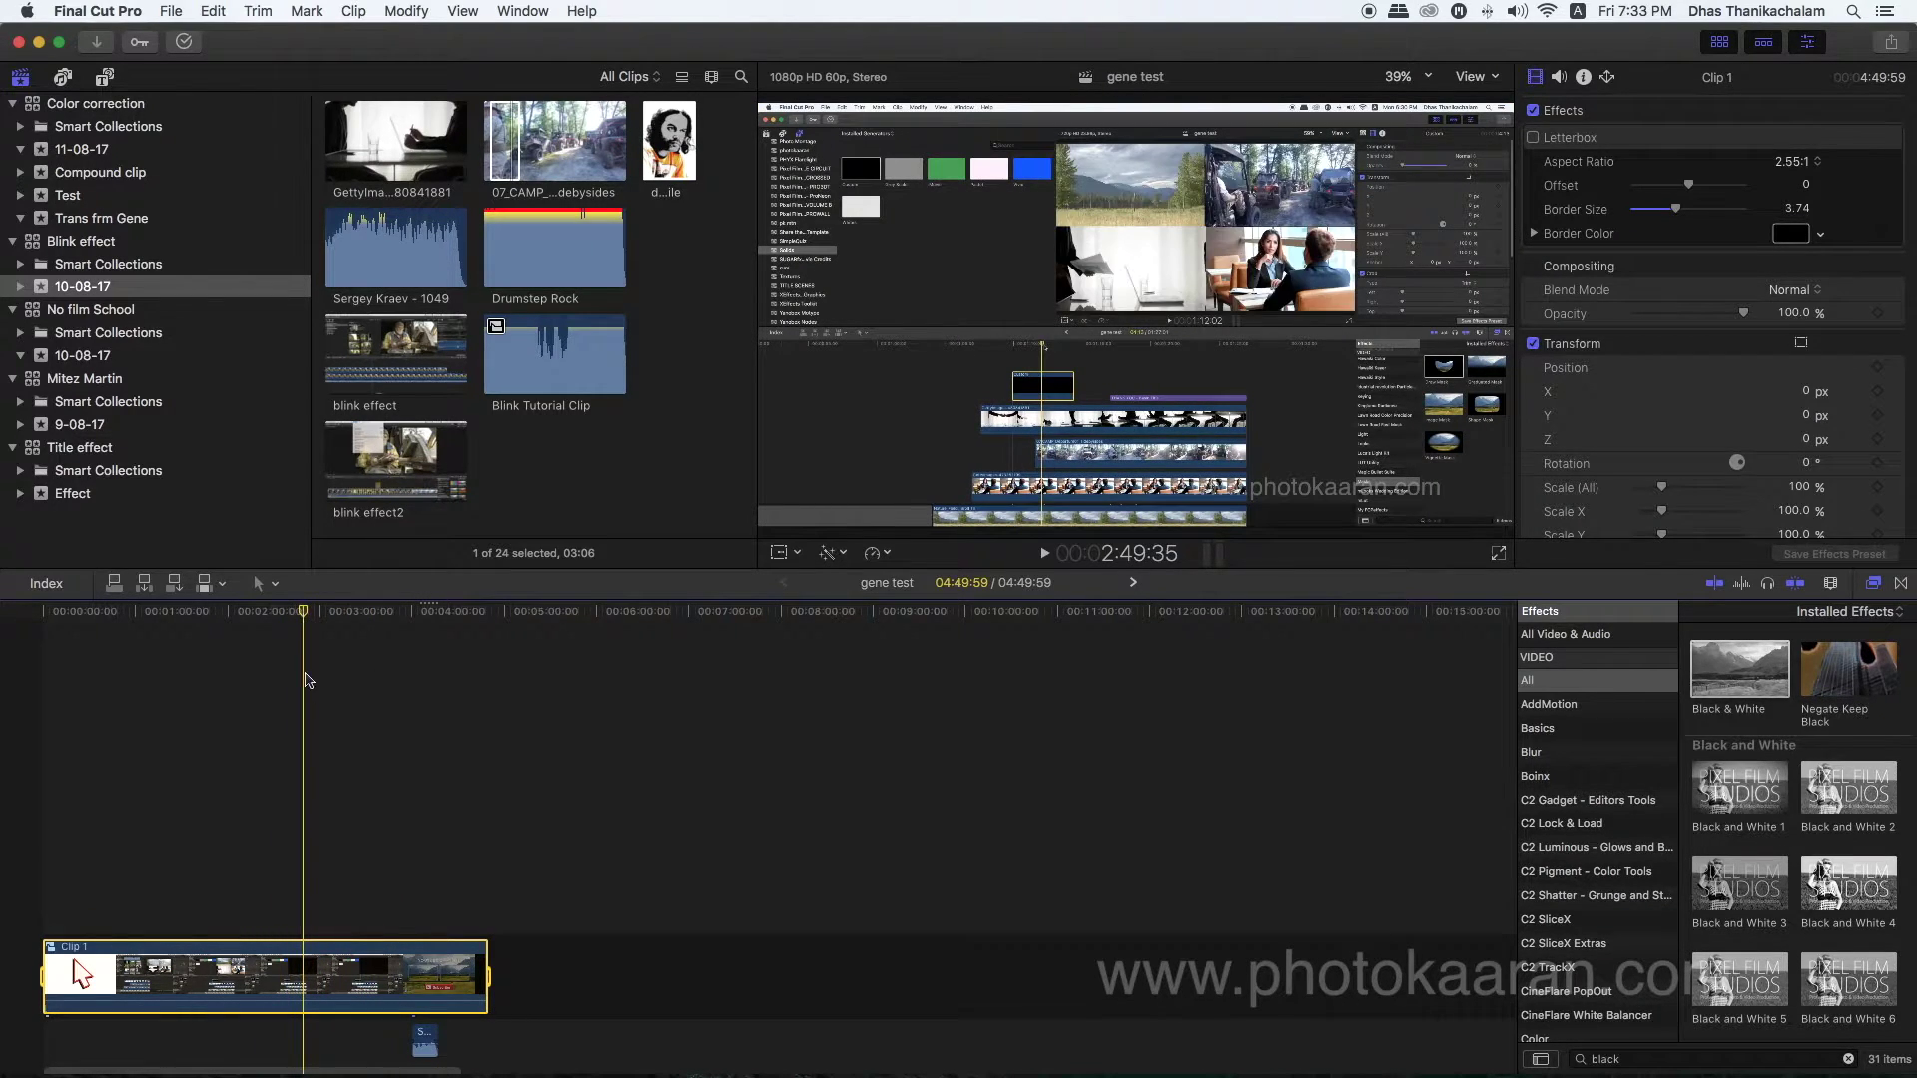
Search the video effects for "vign" and apply the Vignette effect to Clip 1.
{"action": "left_click", "coordinate": [295, 749]}
{"action": "left_click", "coordinate": [296, 992]}
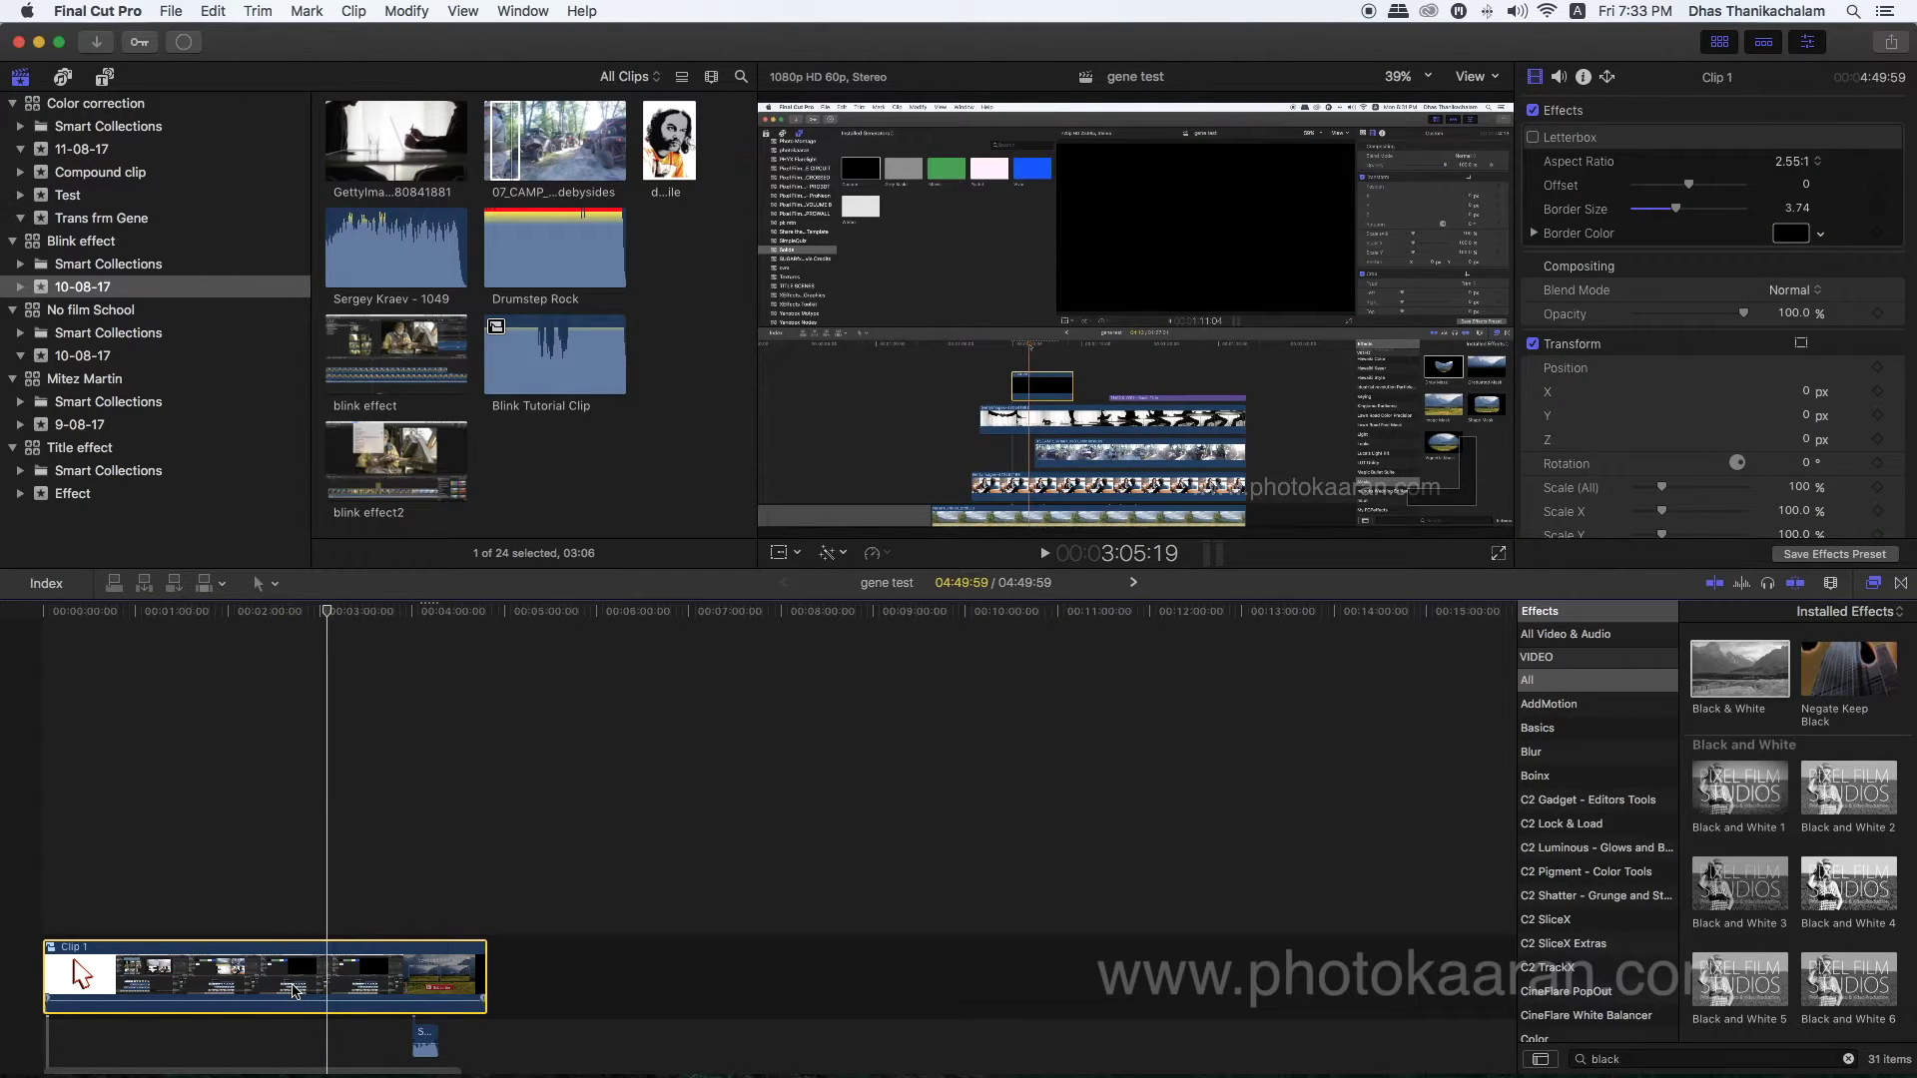
{"action": "left_click", "coordinate": [1636, 1059]}
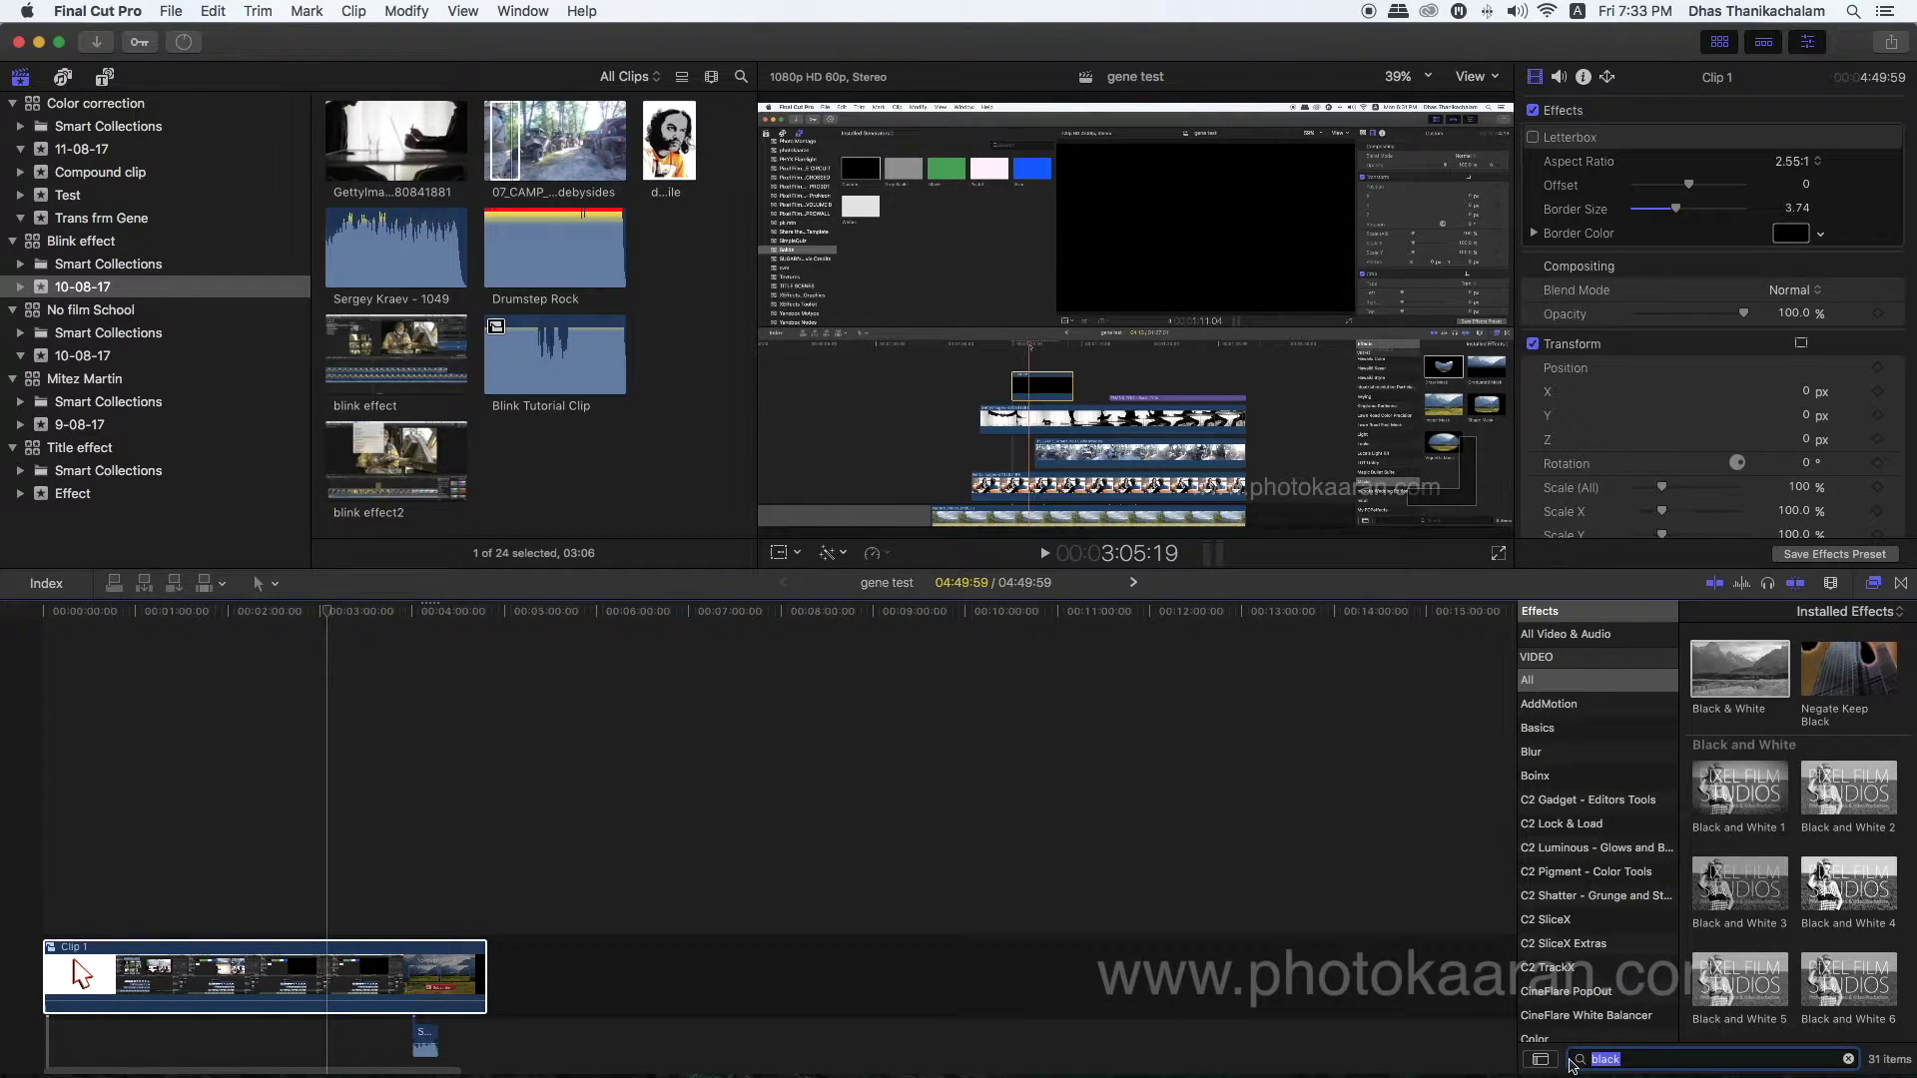
{"action": "type", "text": "vign"}
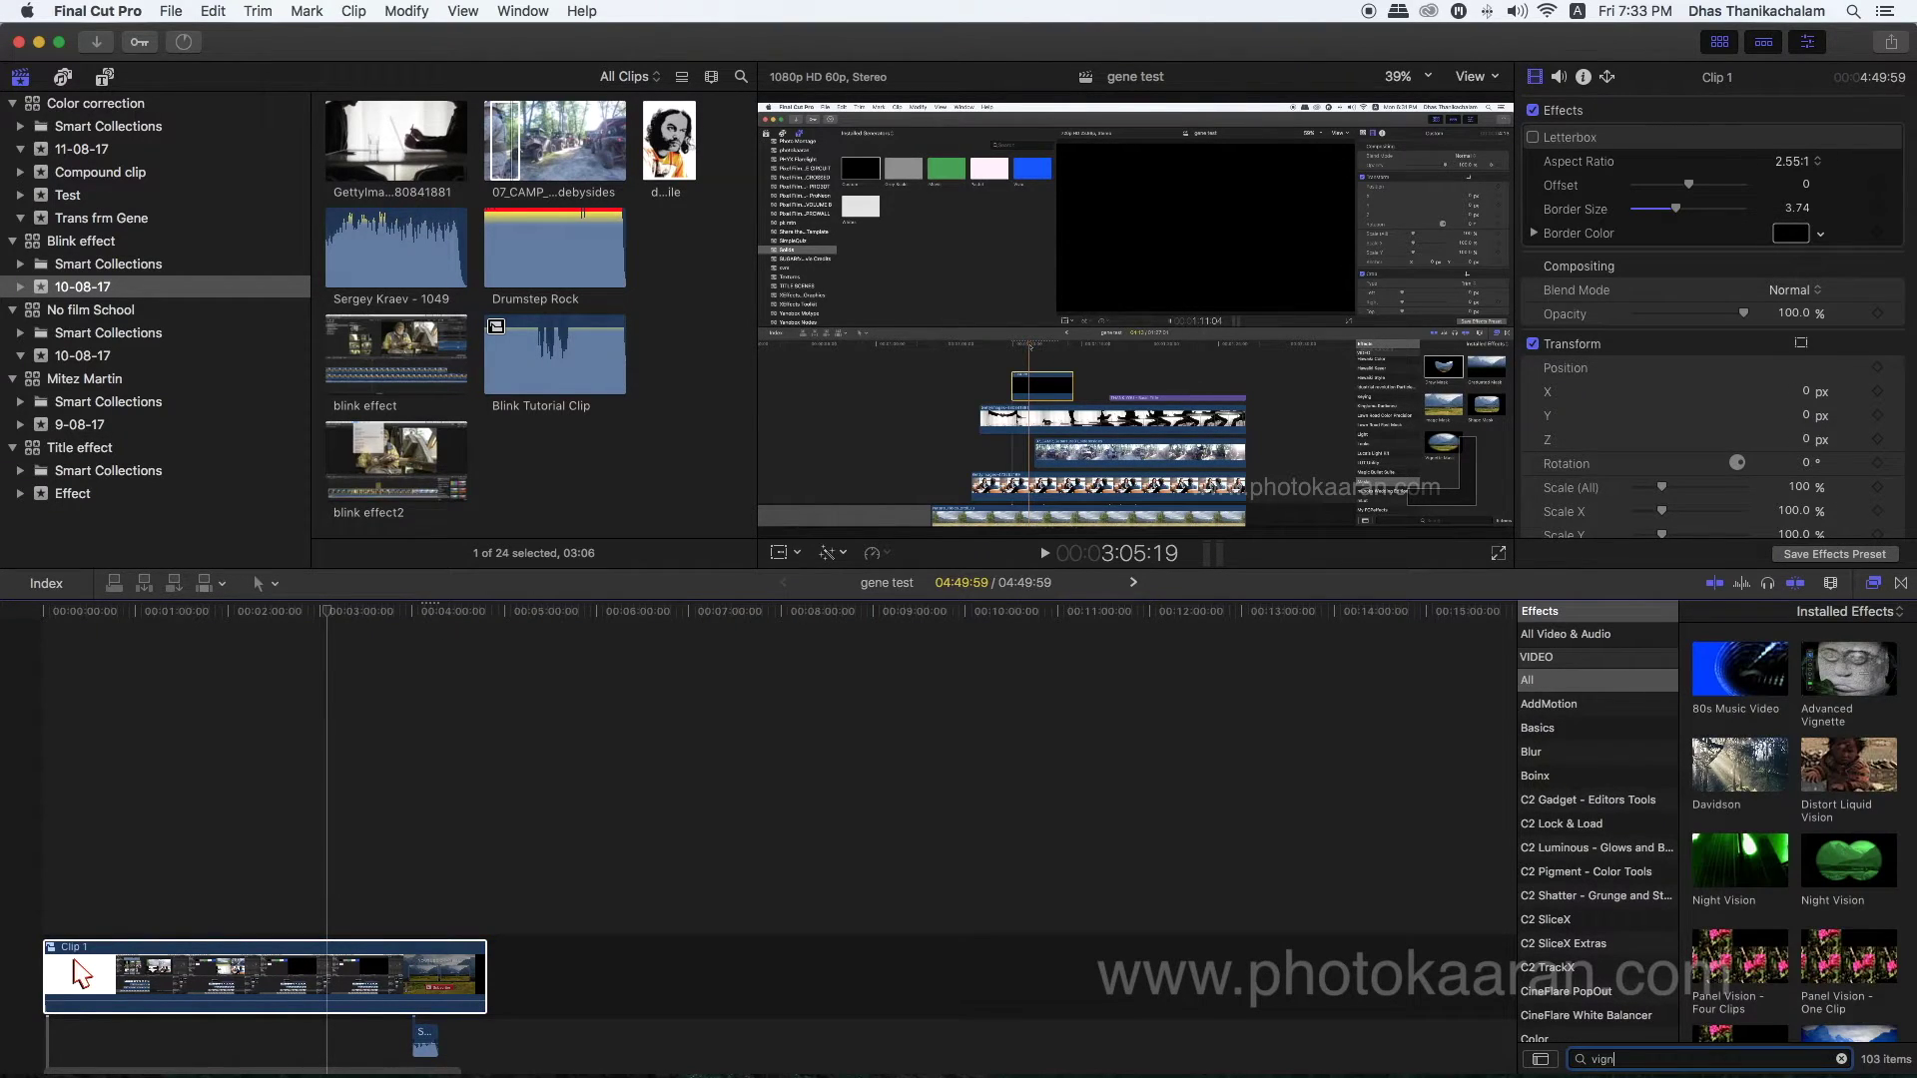
{"action": "left_click_drag", "start_coordinate": [1742, 764], "coordinate": [347, 963]}
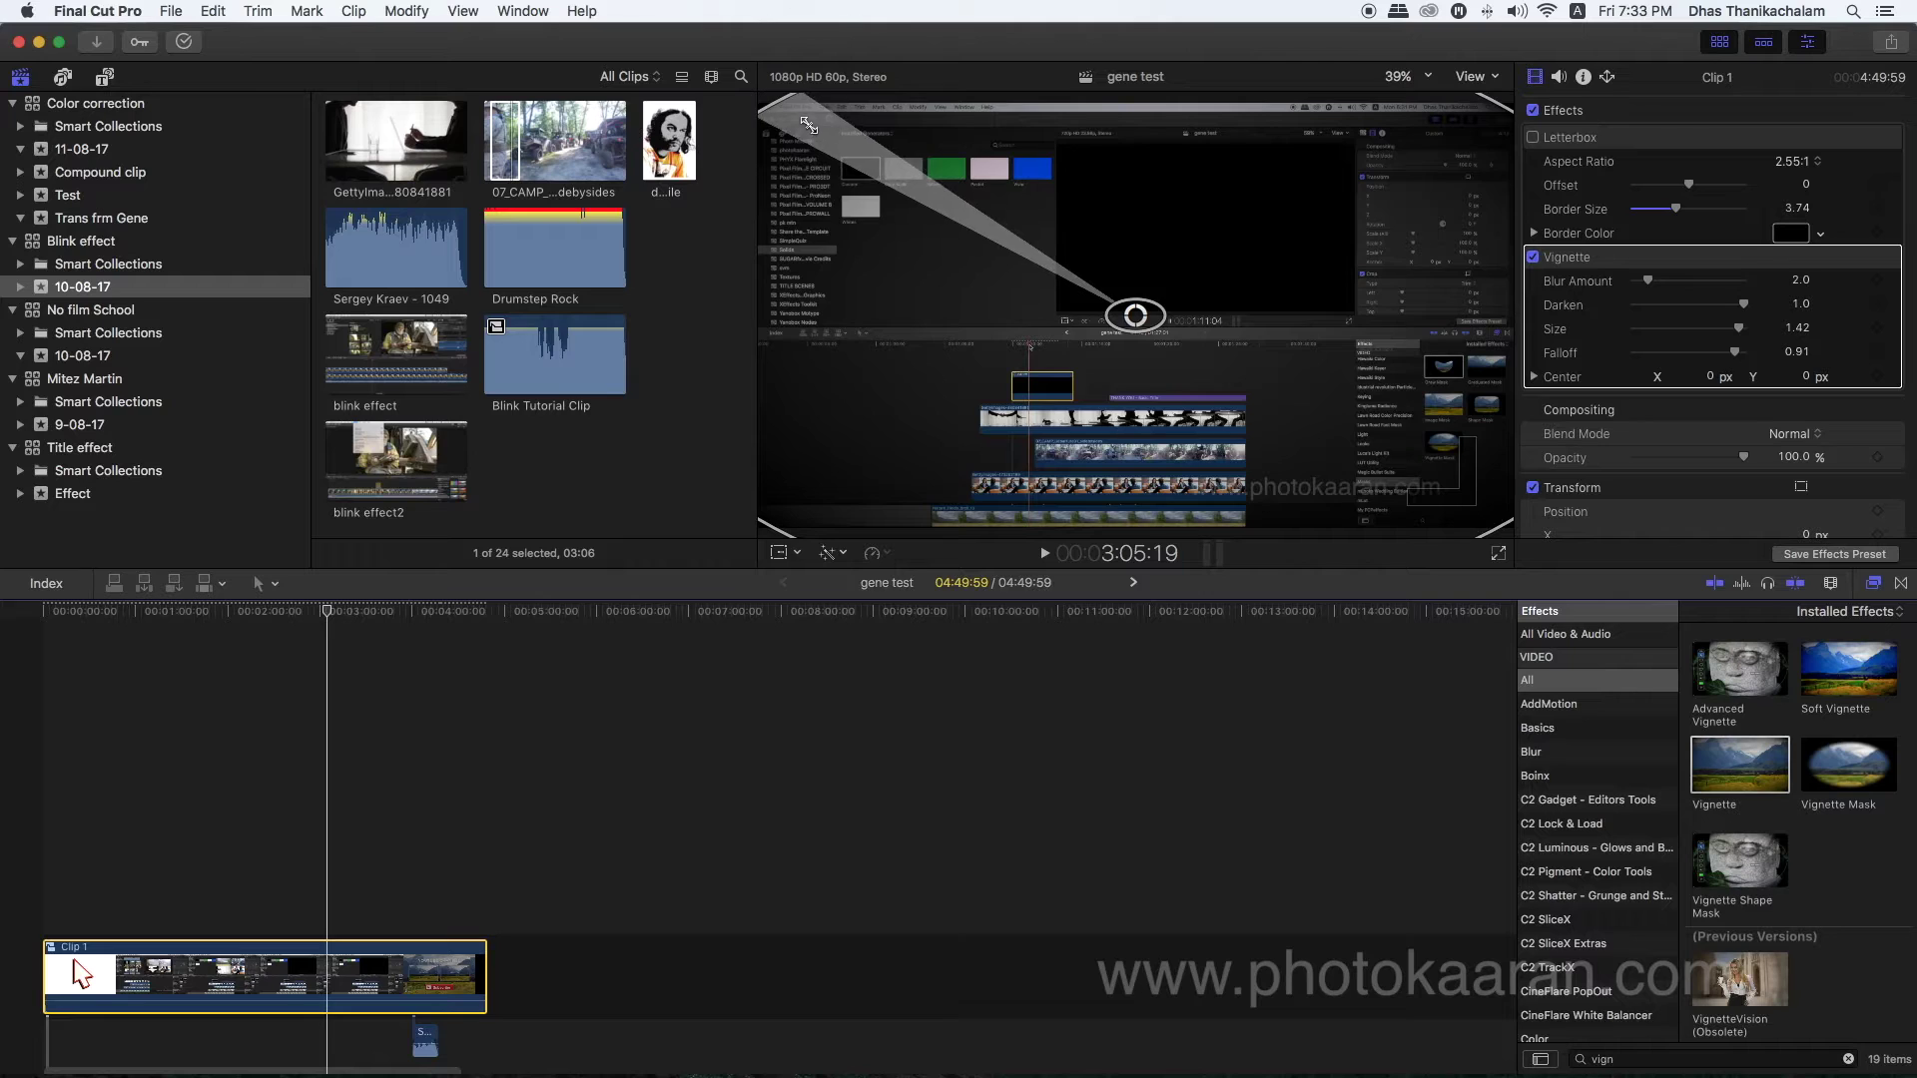
Adjust the Vignette to a Blur Amount of 4.0, Size of 1.07 and Falloff of 0.51.
{"action": "left_click_drag", "start_coordinate": [809, 125], "coordinate": [998, 255]}
{"action": "left_click_drag", "start_coordinate": [1647, 282], "coordinate": [1662, 281]}
{"action": "left_click_drag", "start_coordinate": [1730, 353], "coordinate": [1760, 310]}
Play Clip 1 from an earlier point, look at the clips inside it, and return to the gene test timeline.
{"action": "left_click", "coordinate": [103, 647]}
{"action": "key", "text": "space"}
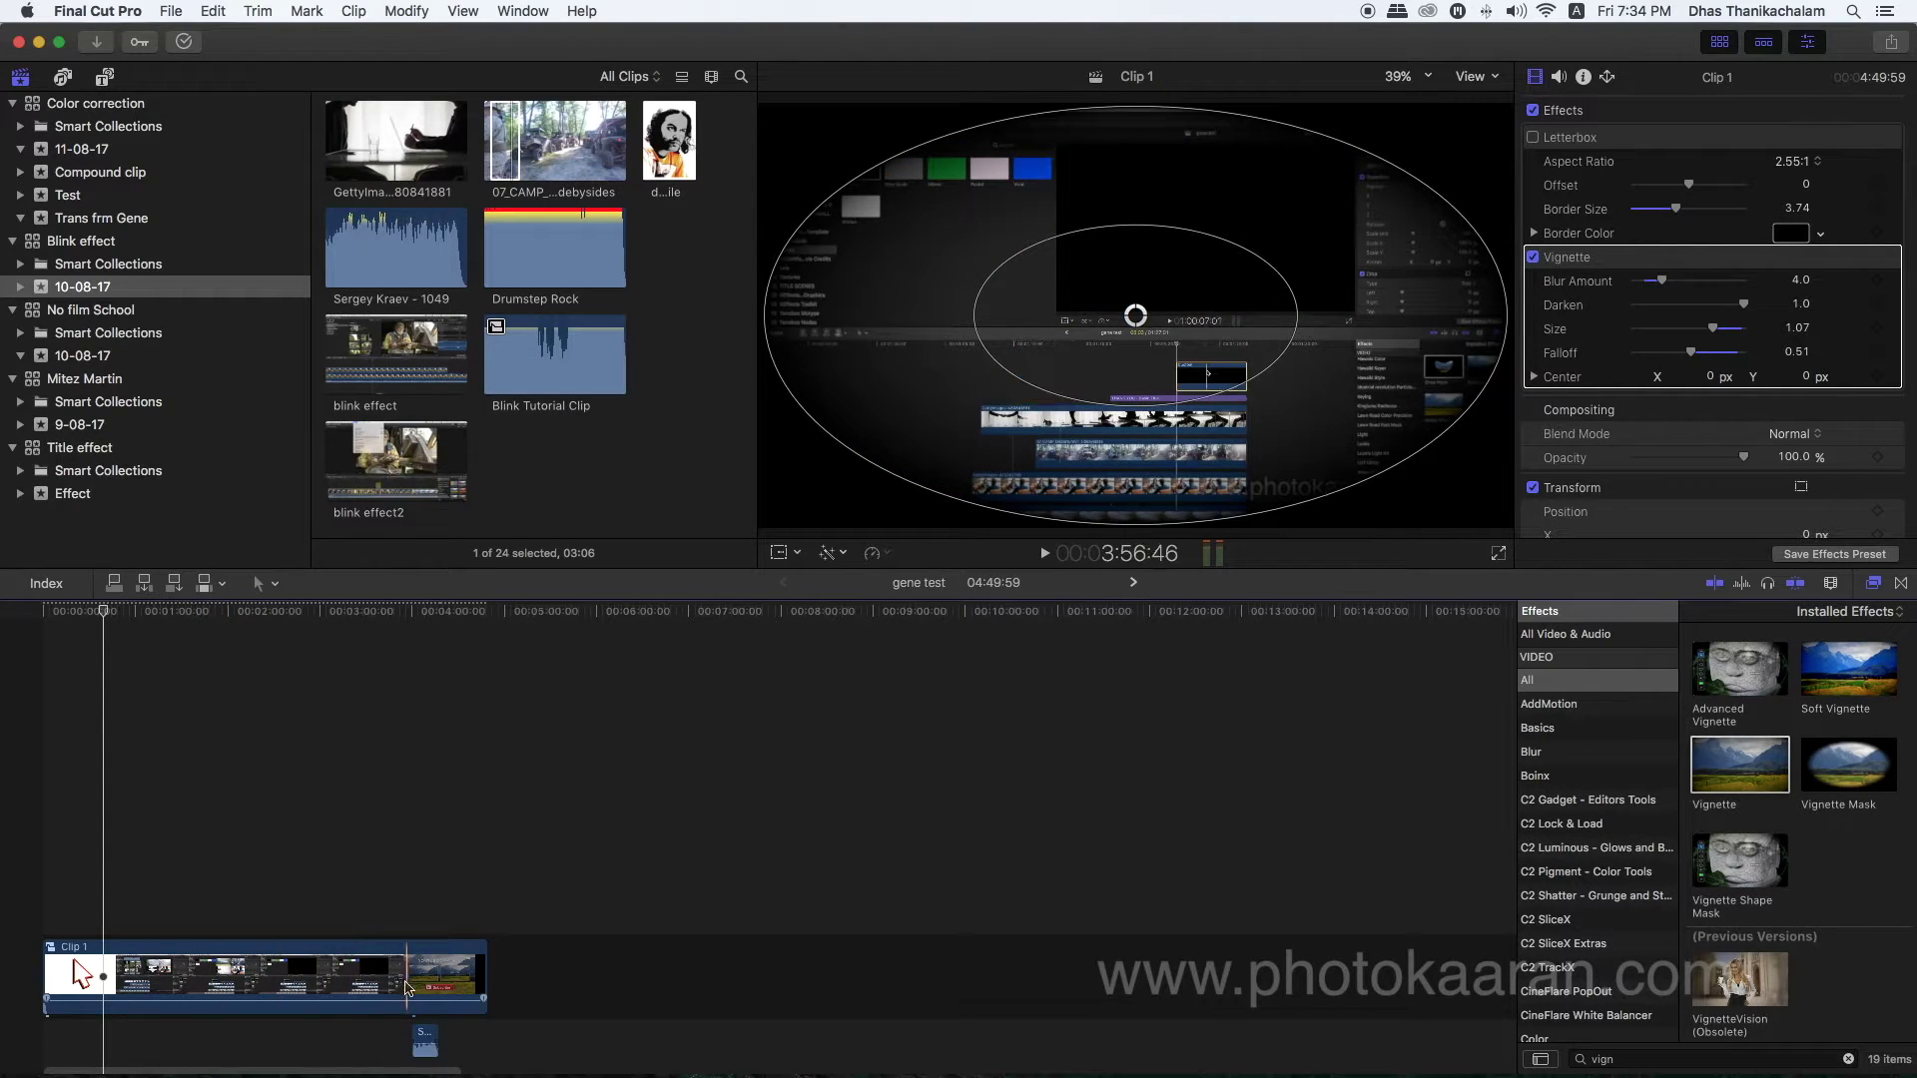
{"action": "double_click", "coordinate": [54, 957]}
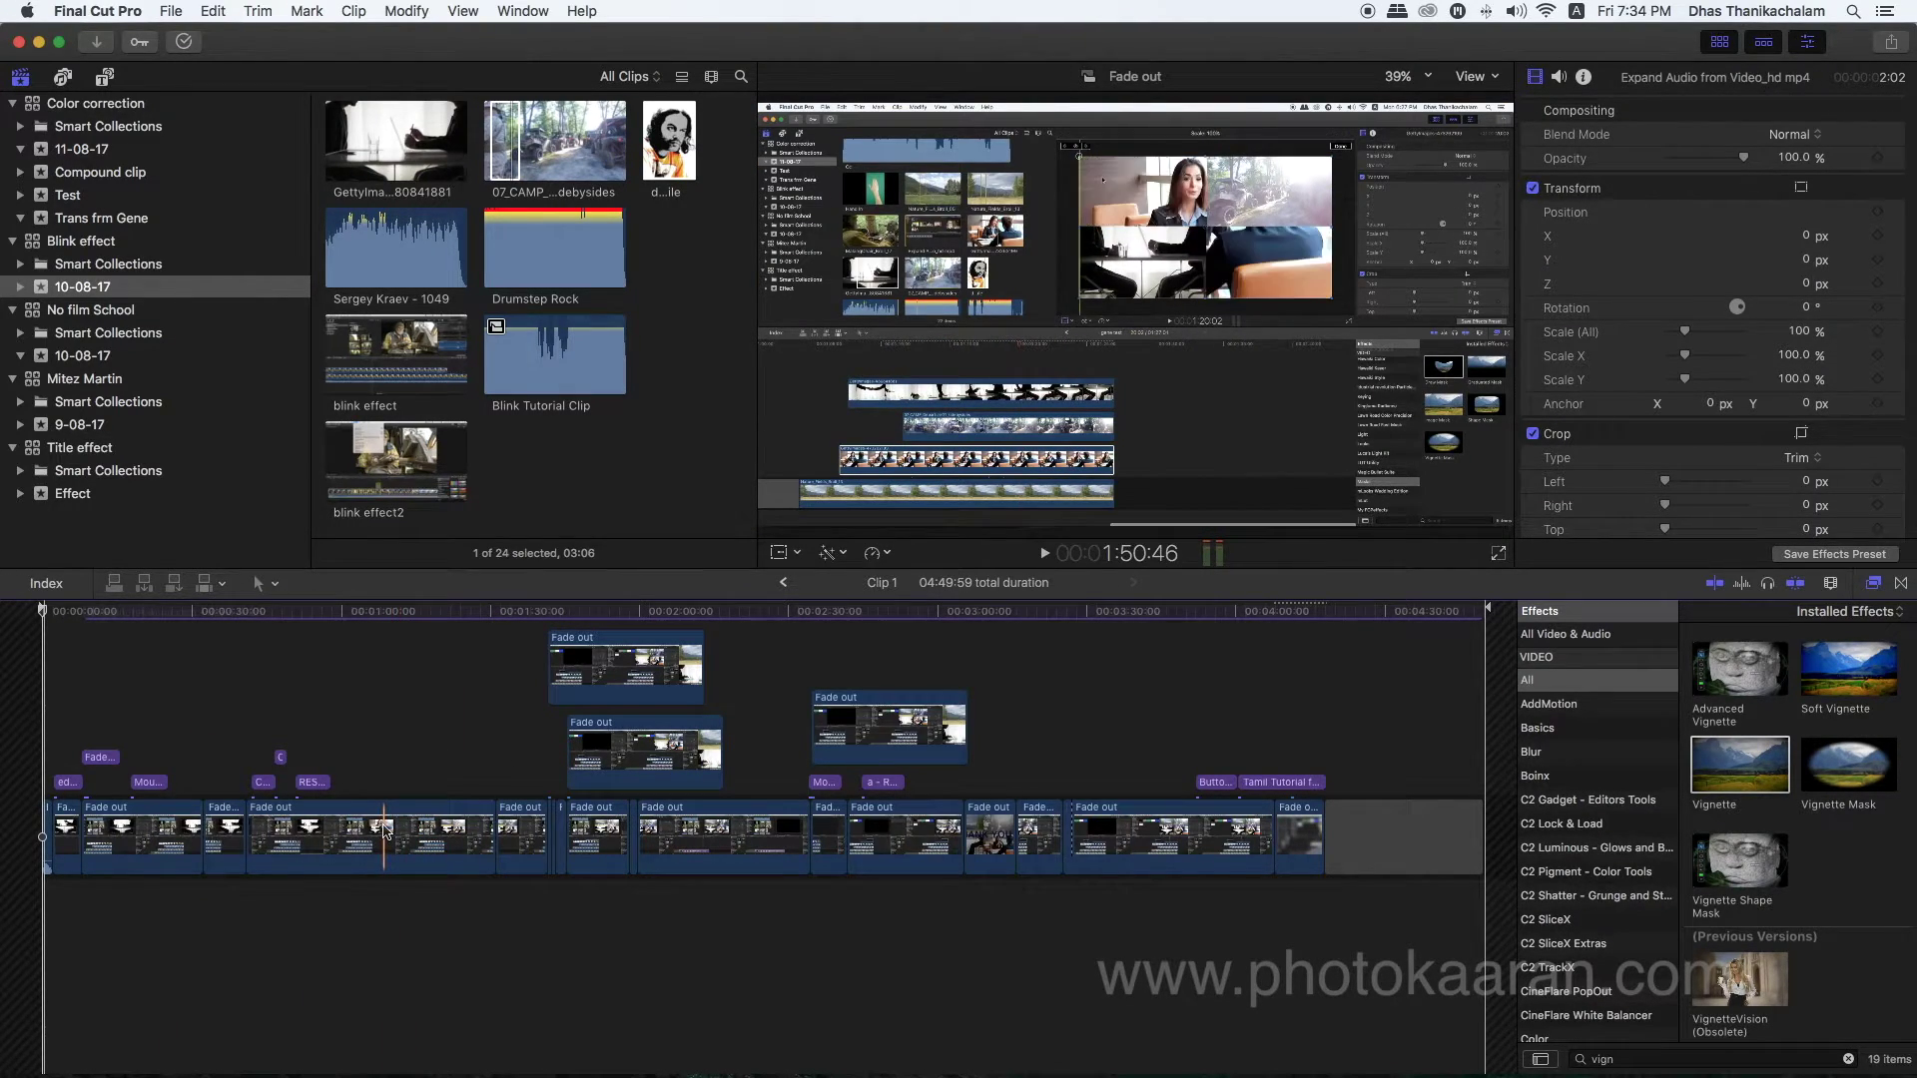
{"action": "left_click", "coordinate": [783, 582]}
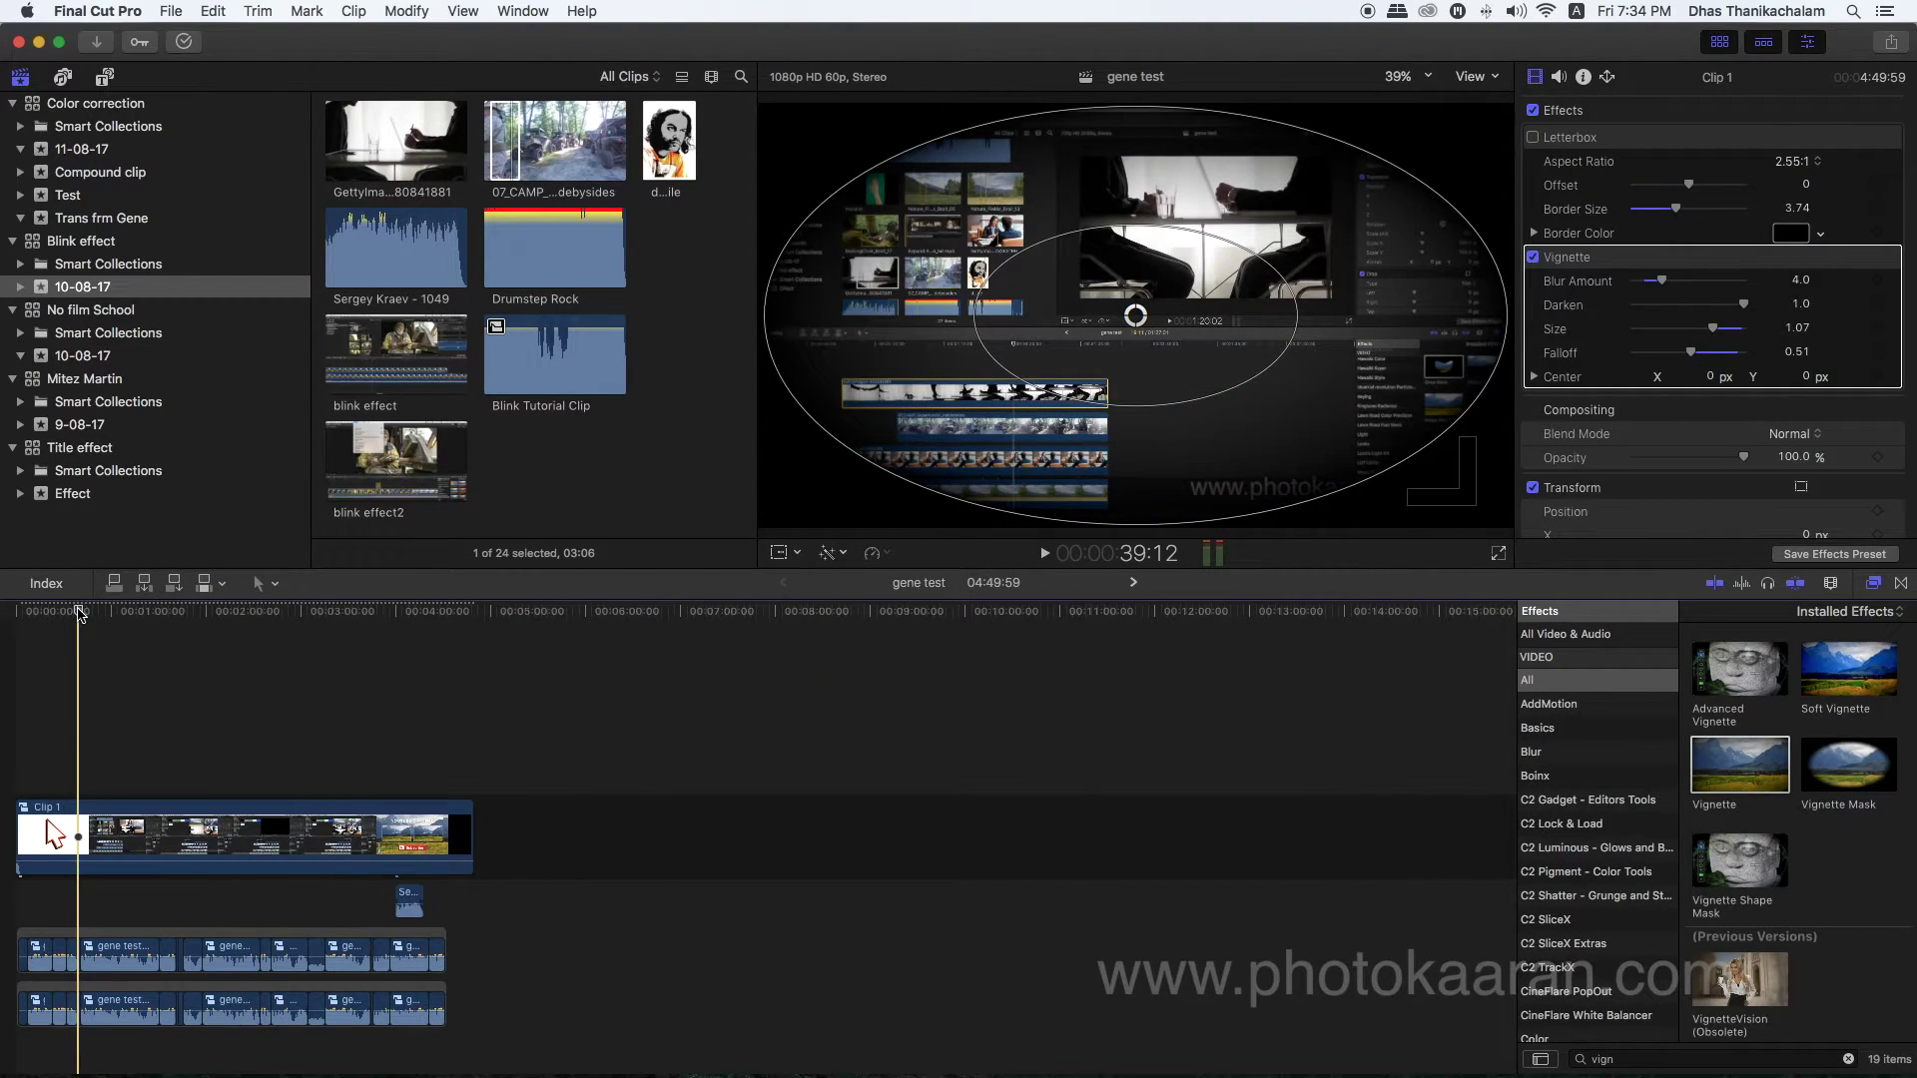
Replace everything on the gene test timeline with the 07_CAMP_Departure01_sidebysides clip and connect GettyImages-480841881 above it.
{"action": "key", "text": "super+a"}
{"action": "key", "text": "Delete"}
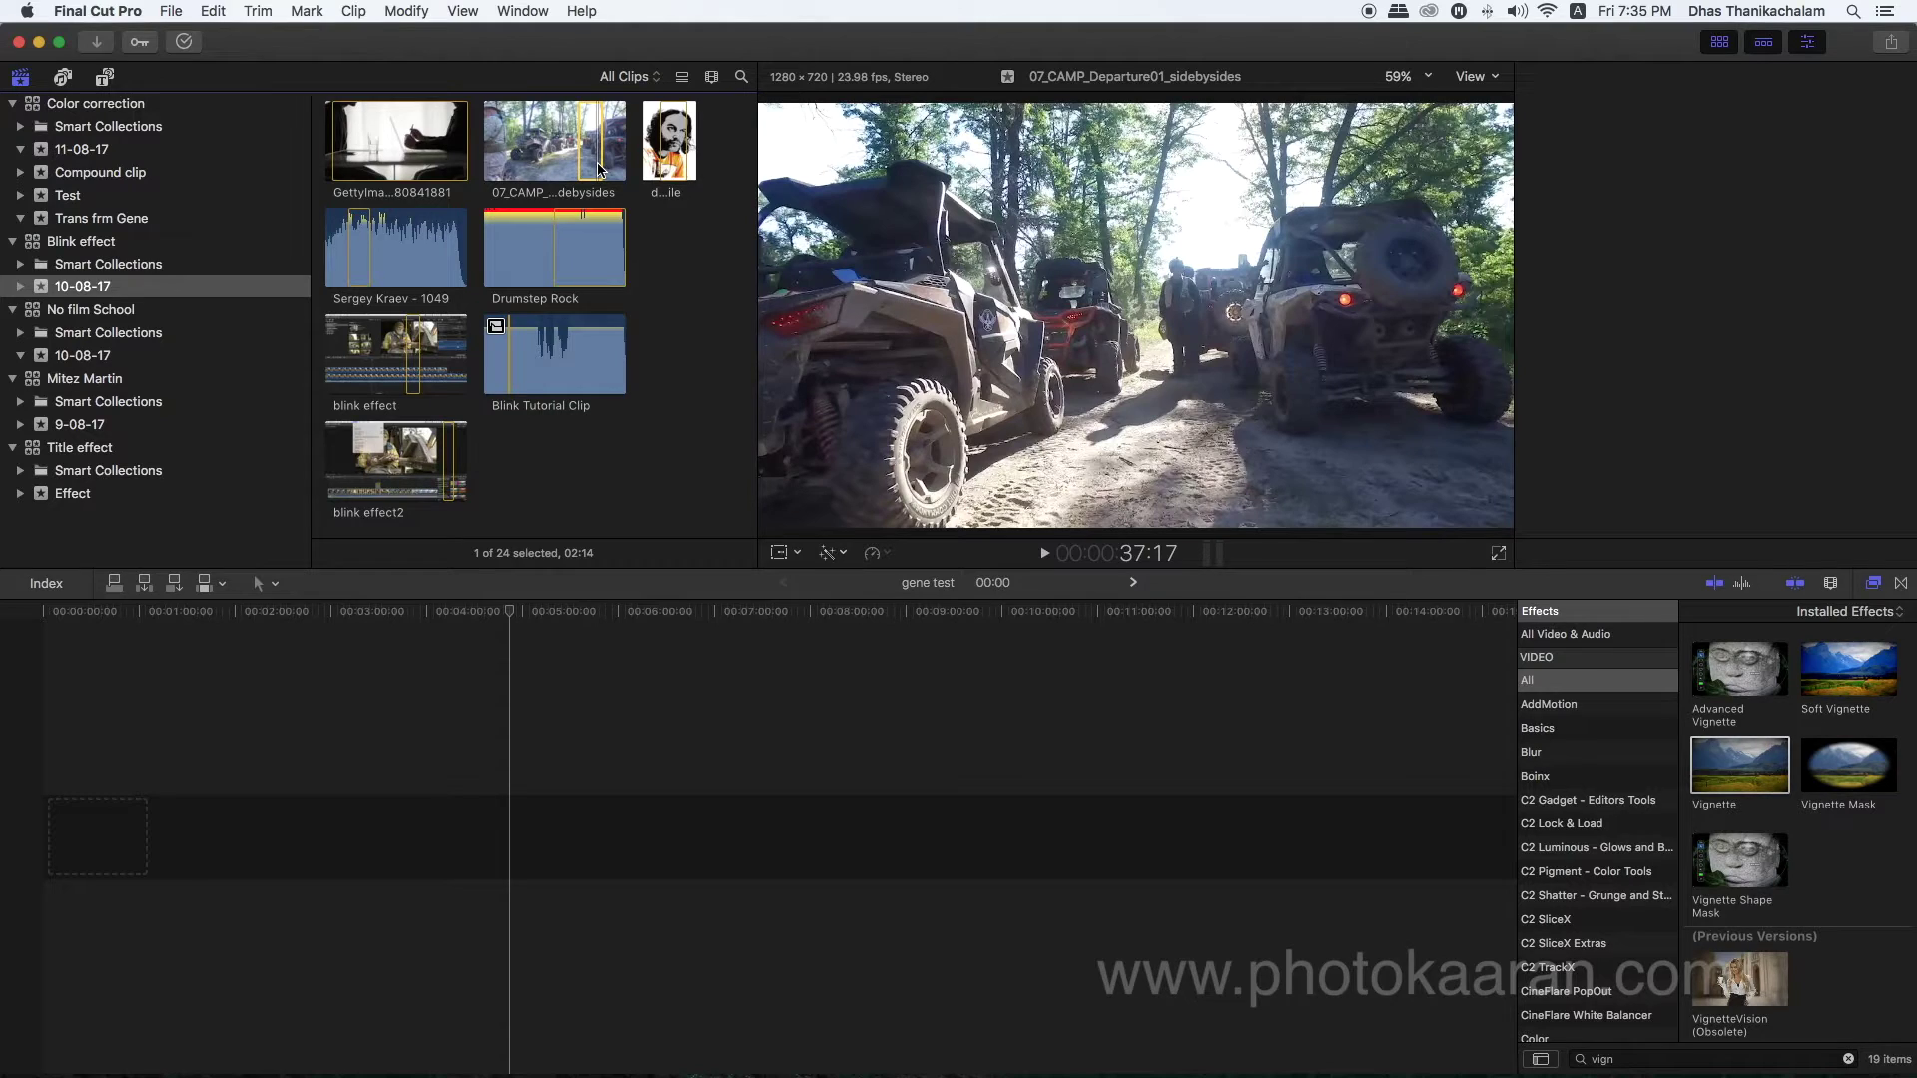
{"action": "left_click_drag", "start_coordinate": [600, 169], "coordinate": [345, 618]}
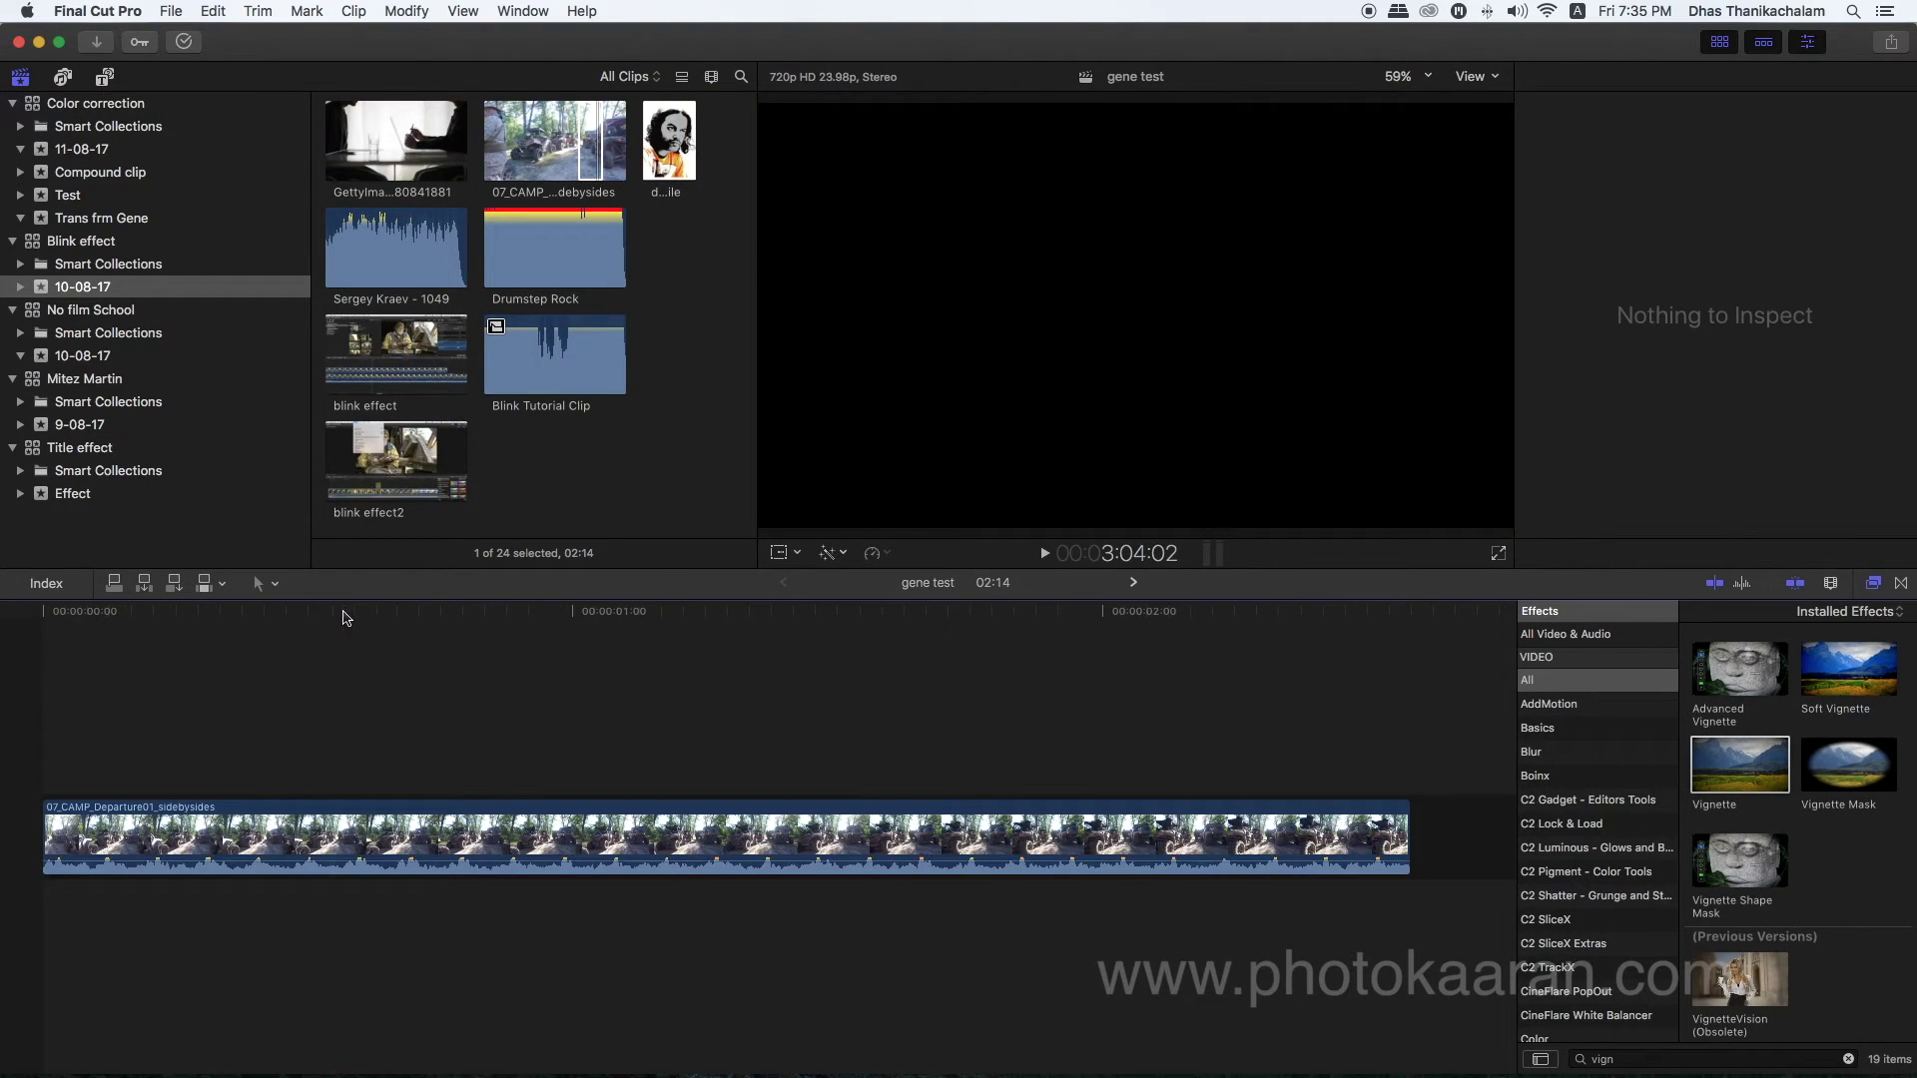
{"action": "left_click", "coordinate": [384, 140]}
{"action": "key", "text": "e"}
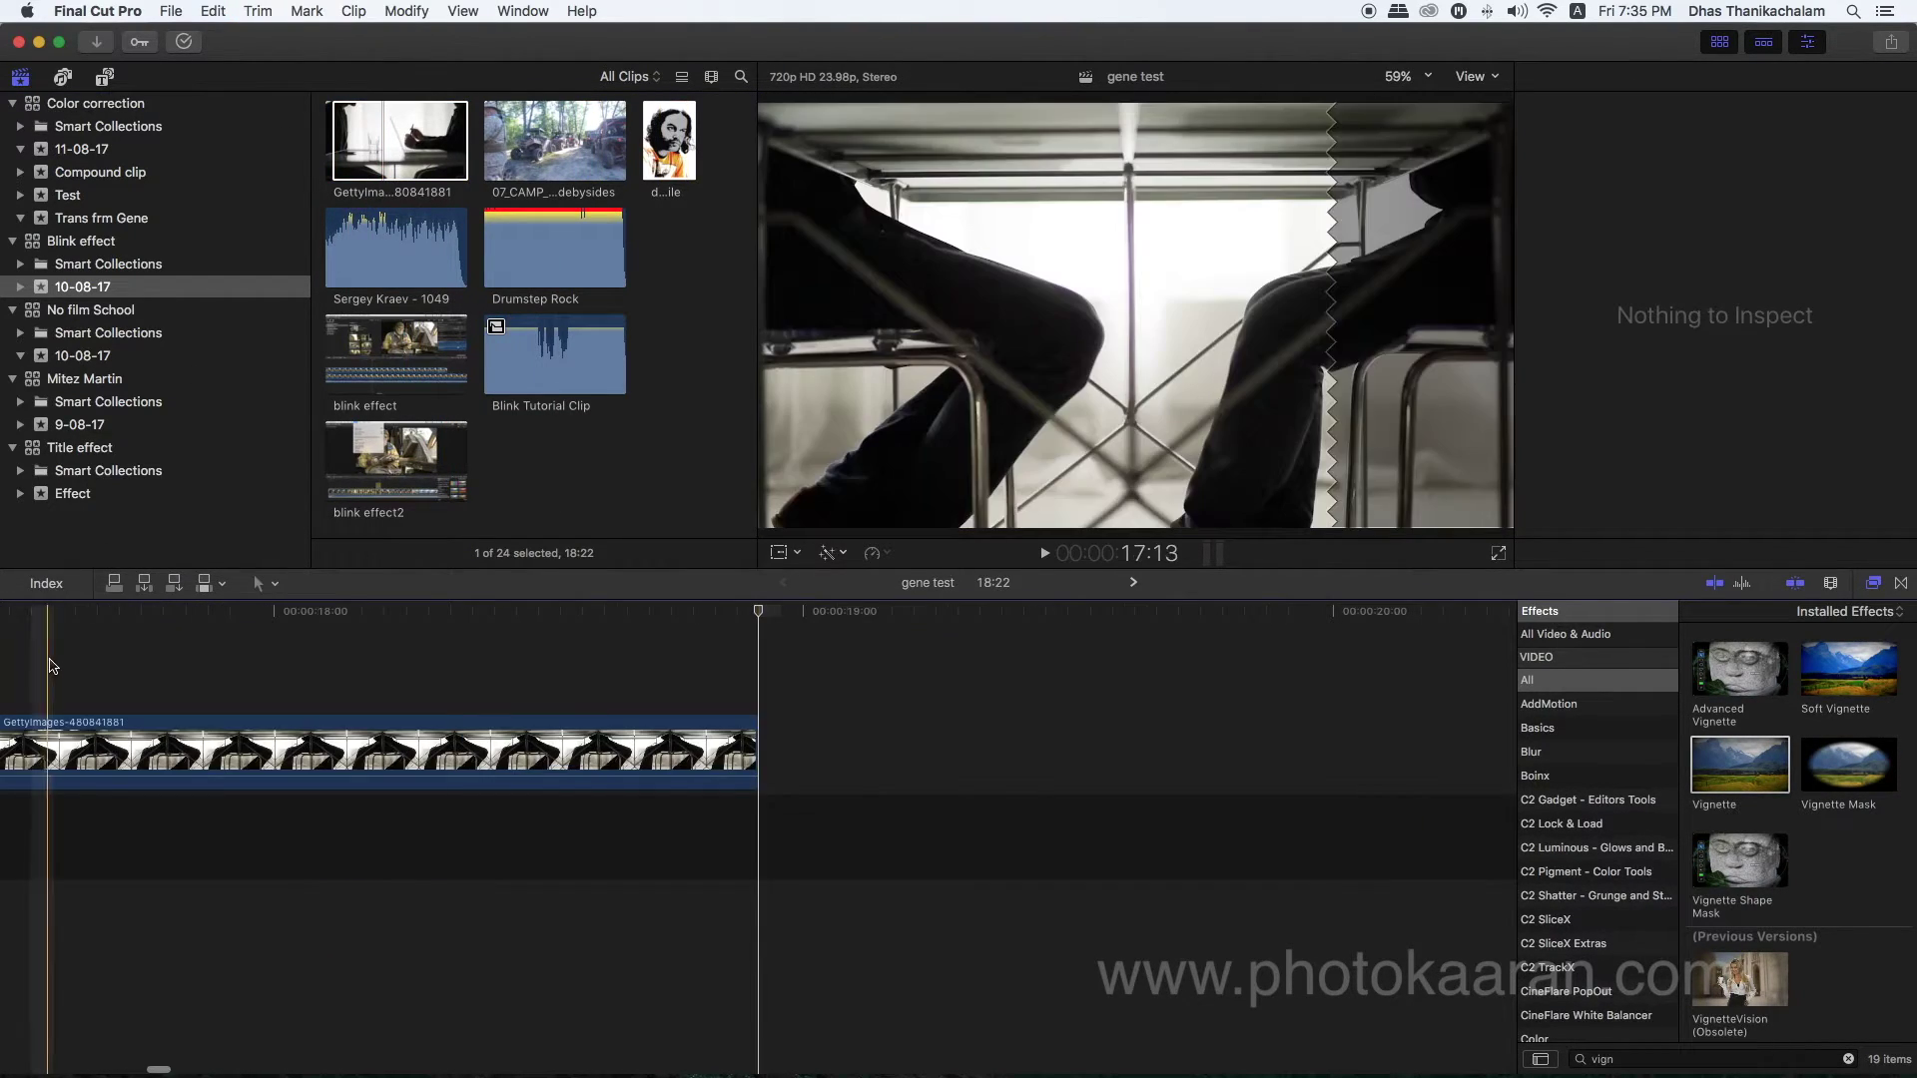
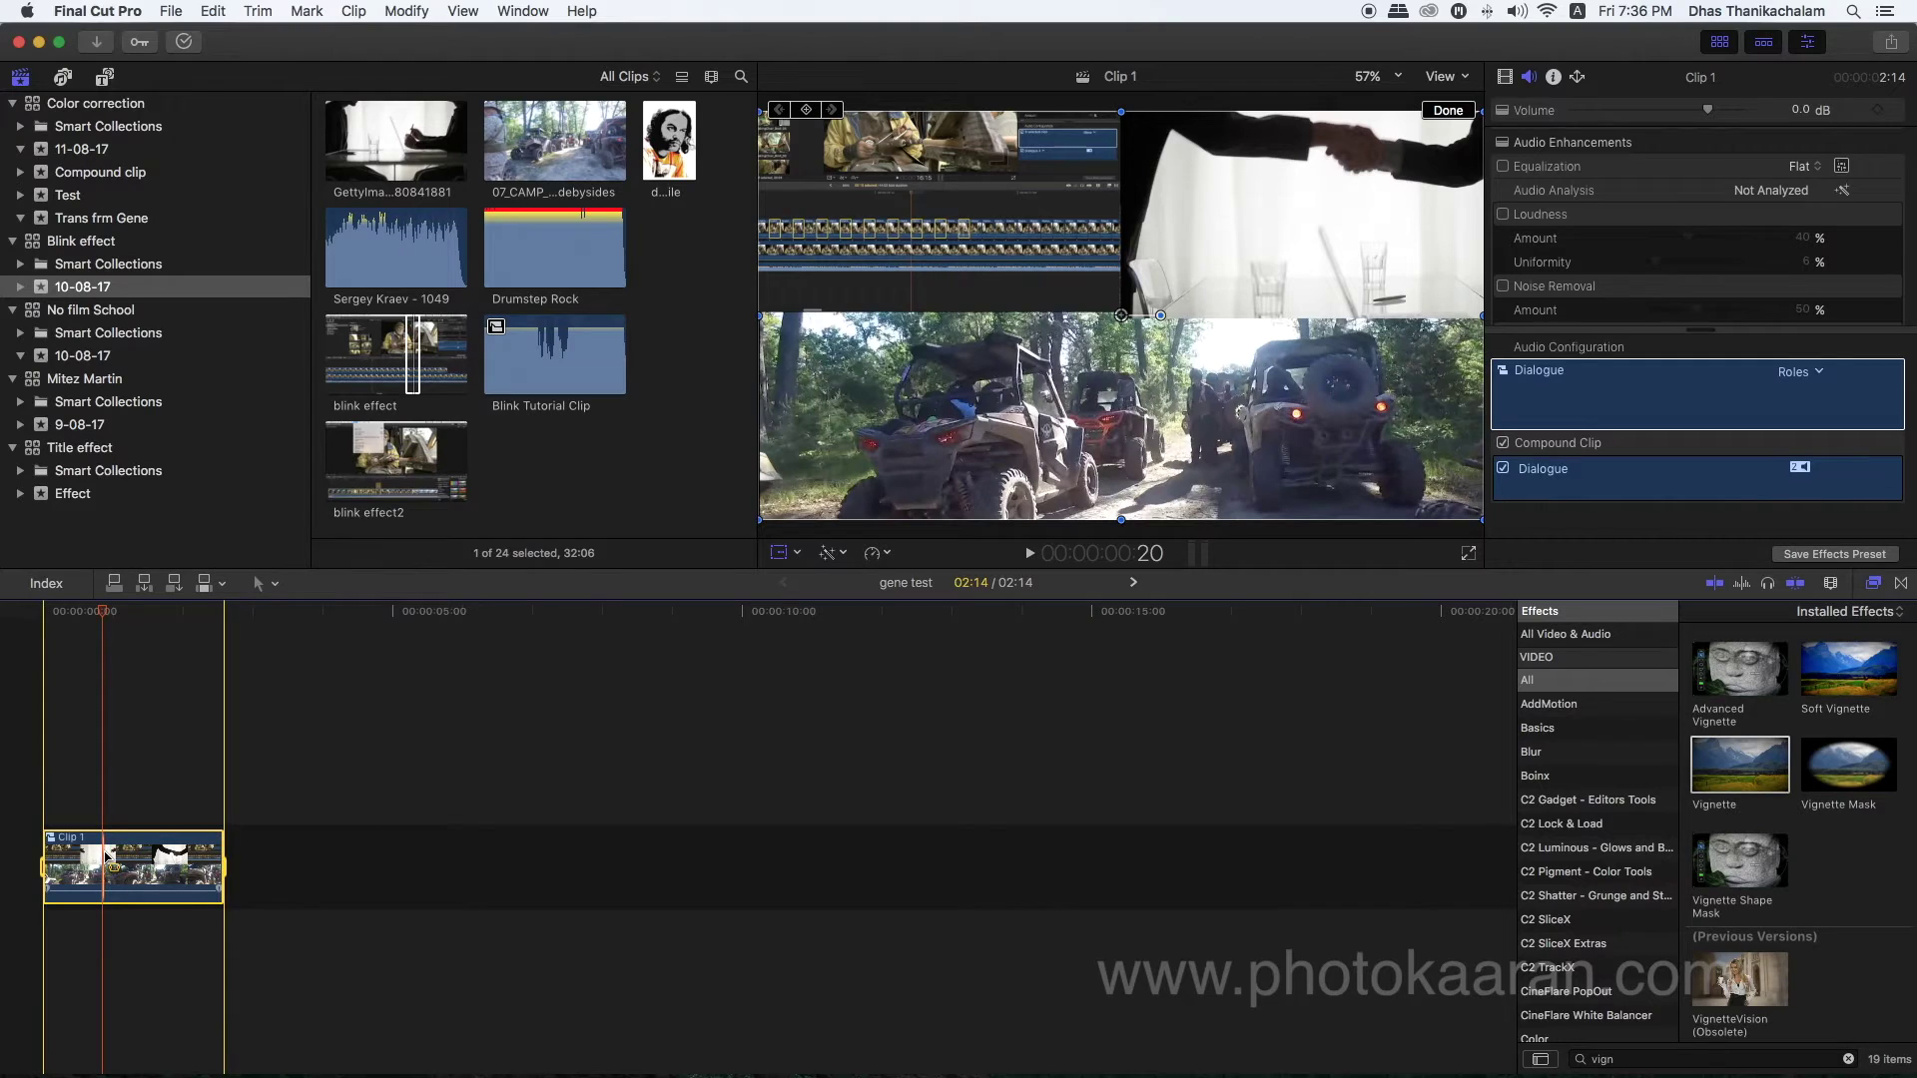
Add a basic title across the marked range above Clip 1 and select it with a middle frame shown.
{"action": "key", "text": "super+z"}
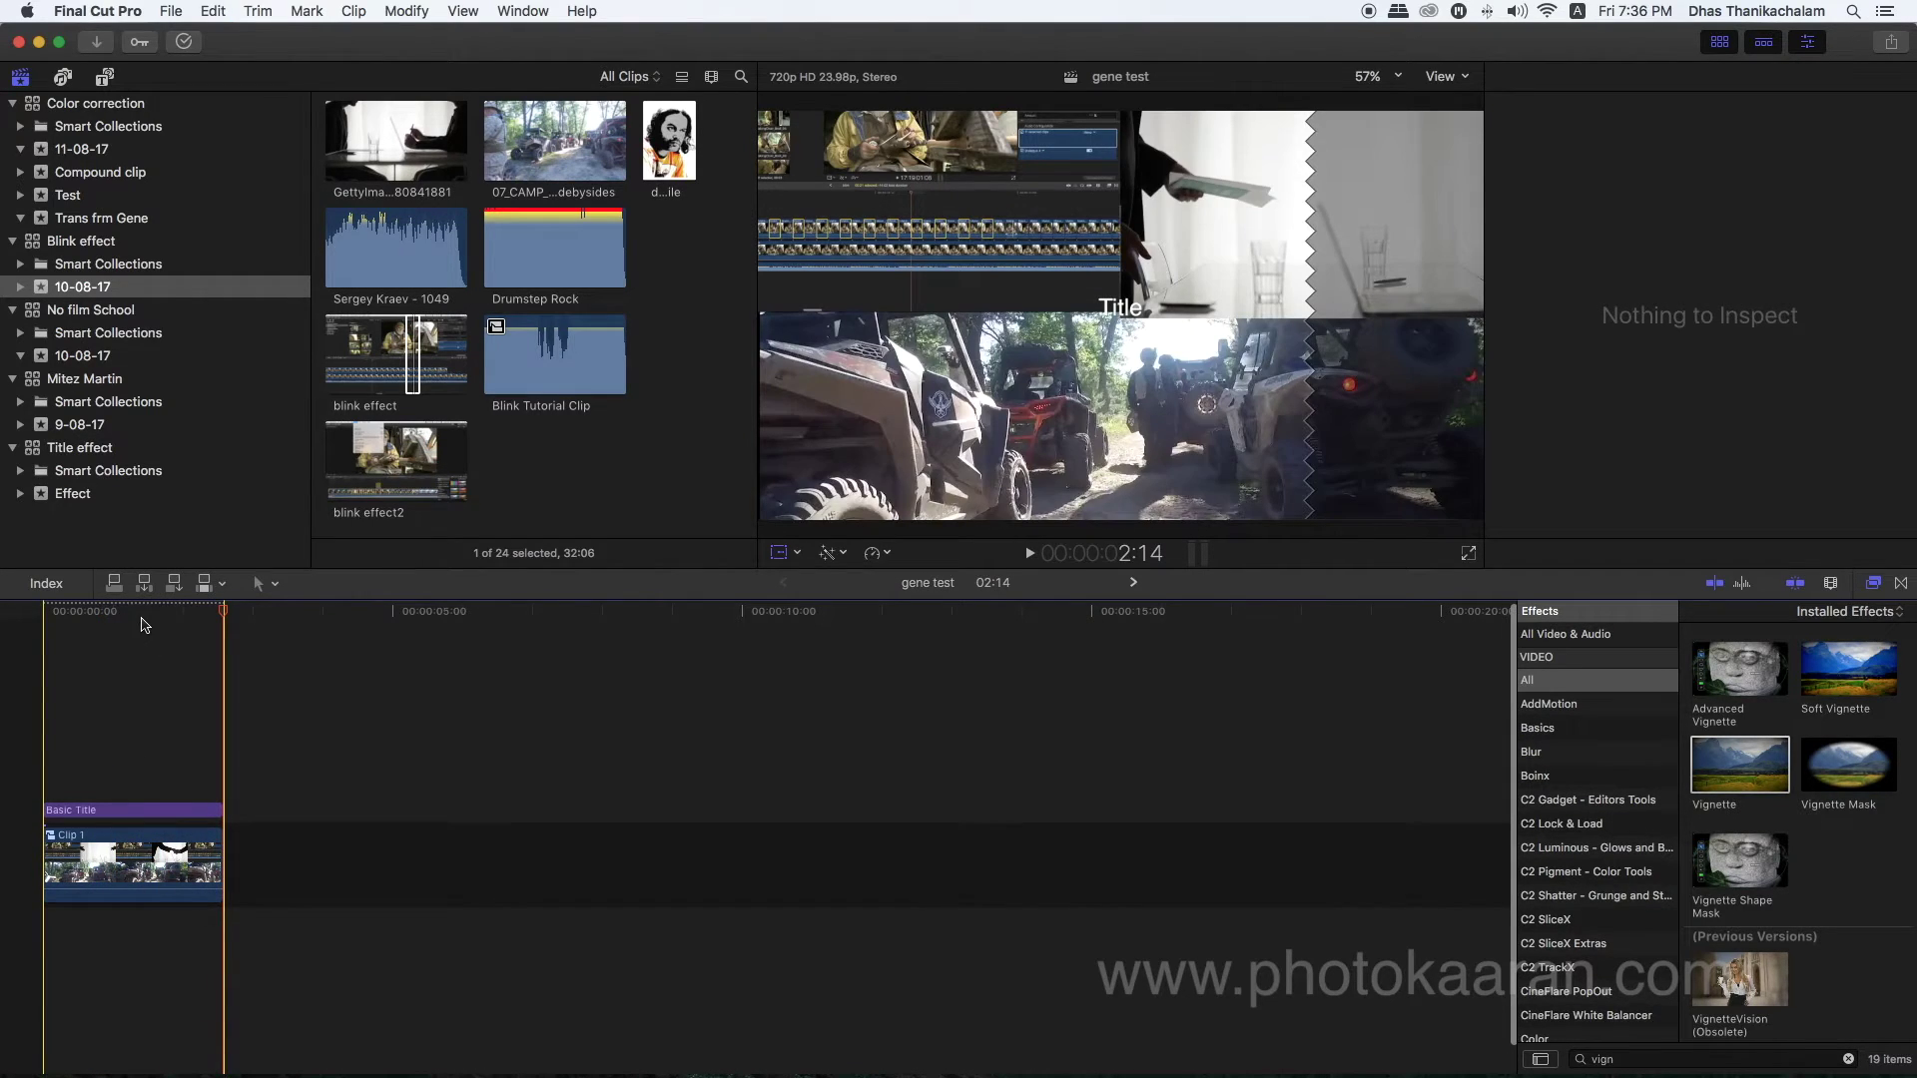
{"action": "left_click", "coordinate": [140, 626]}
{"action": "left_click", "coordinate": [130, 810]}
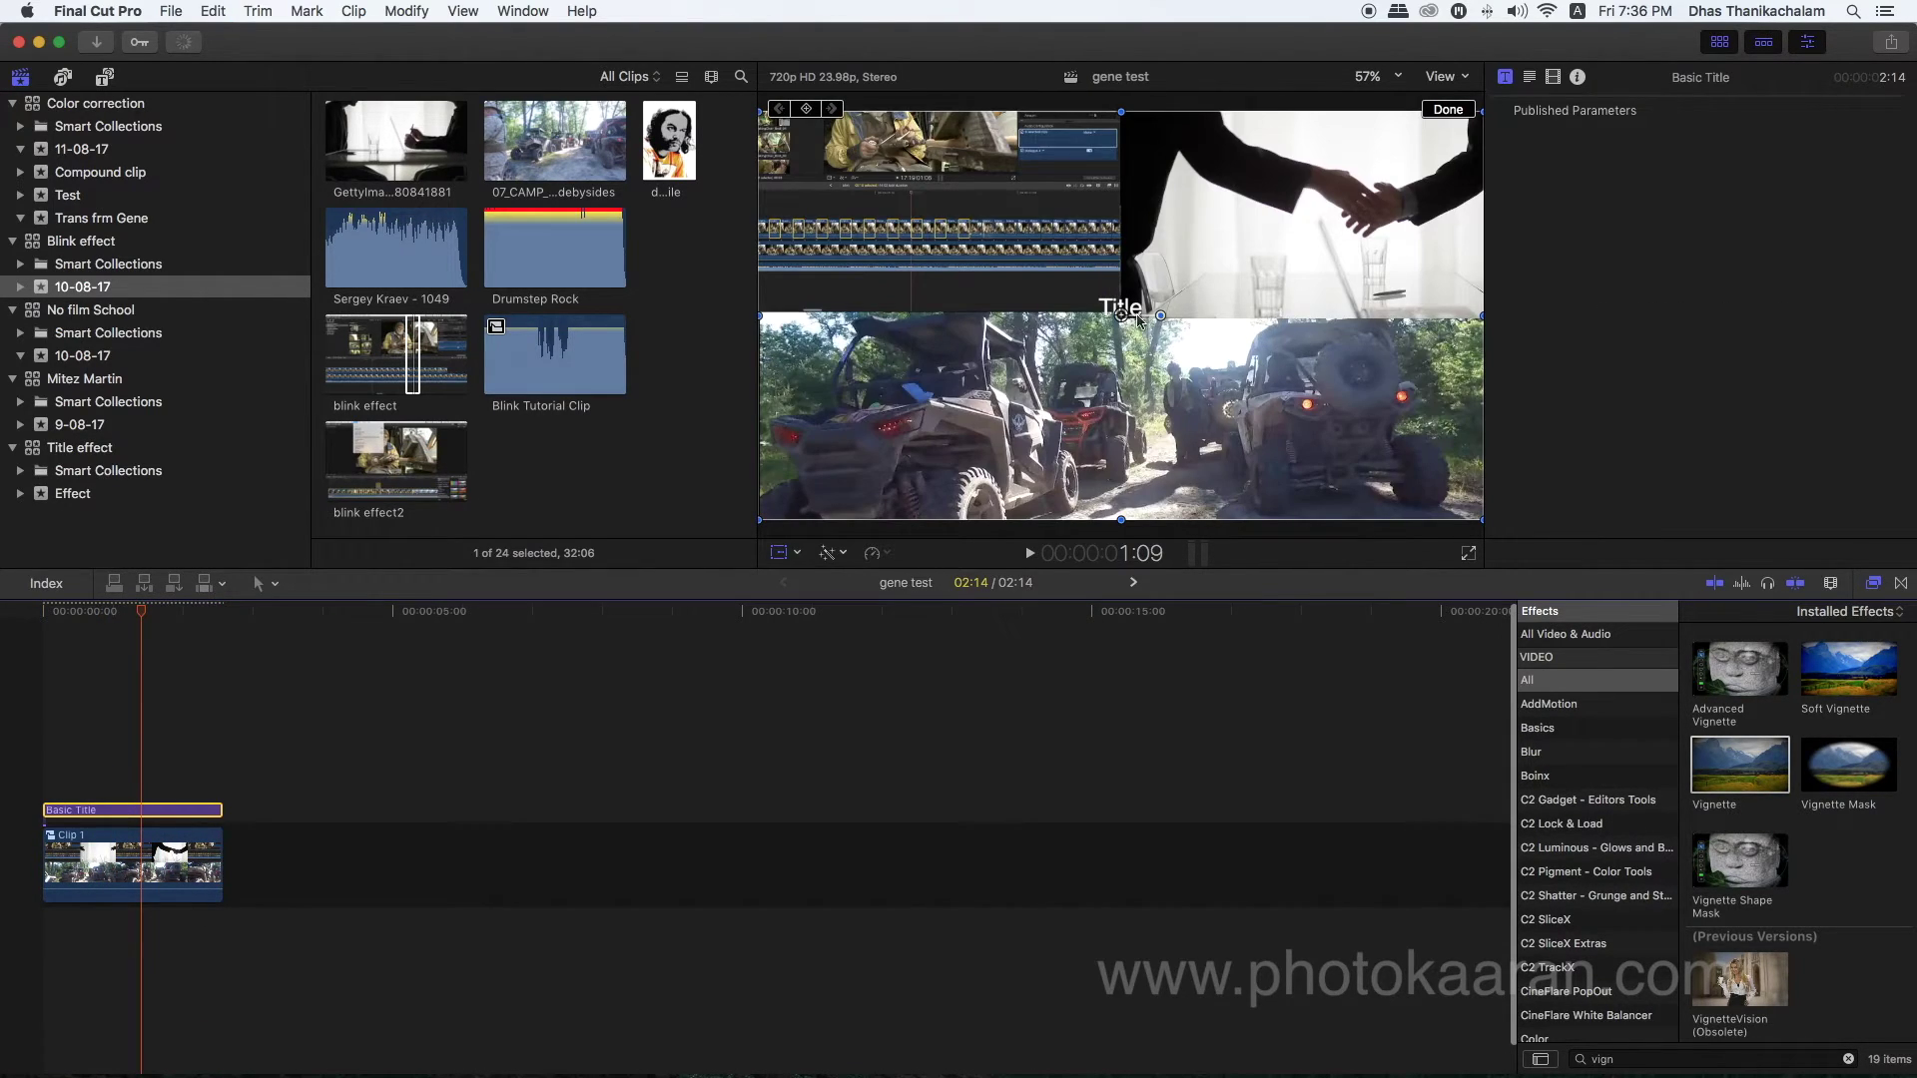
Set the title text to Bold at size 697 and move it down to the middle of the frame.
{"action": "double_click", "coordinate": [1128, 307]}
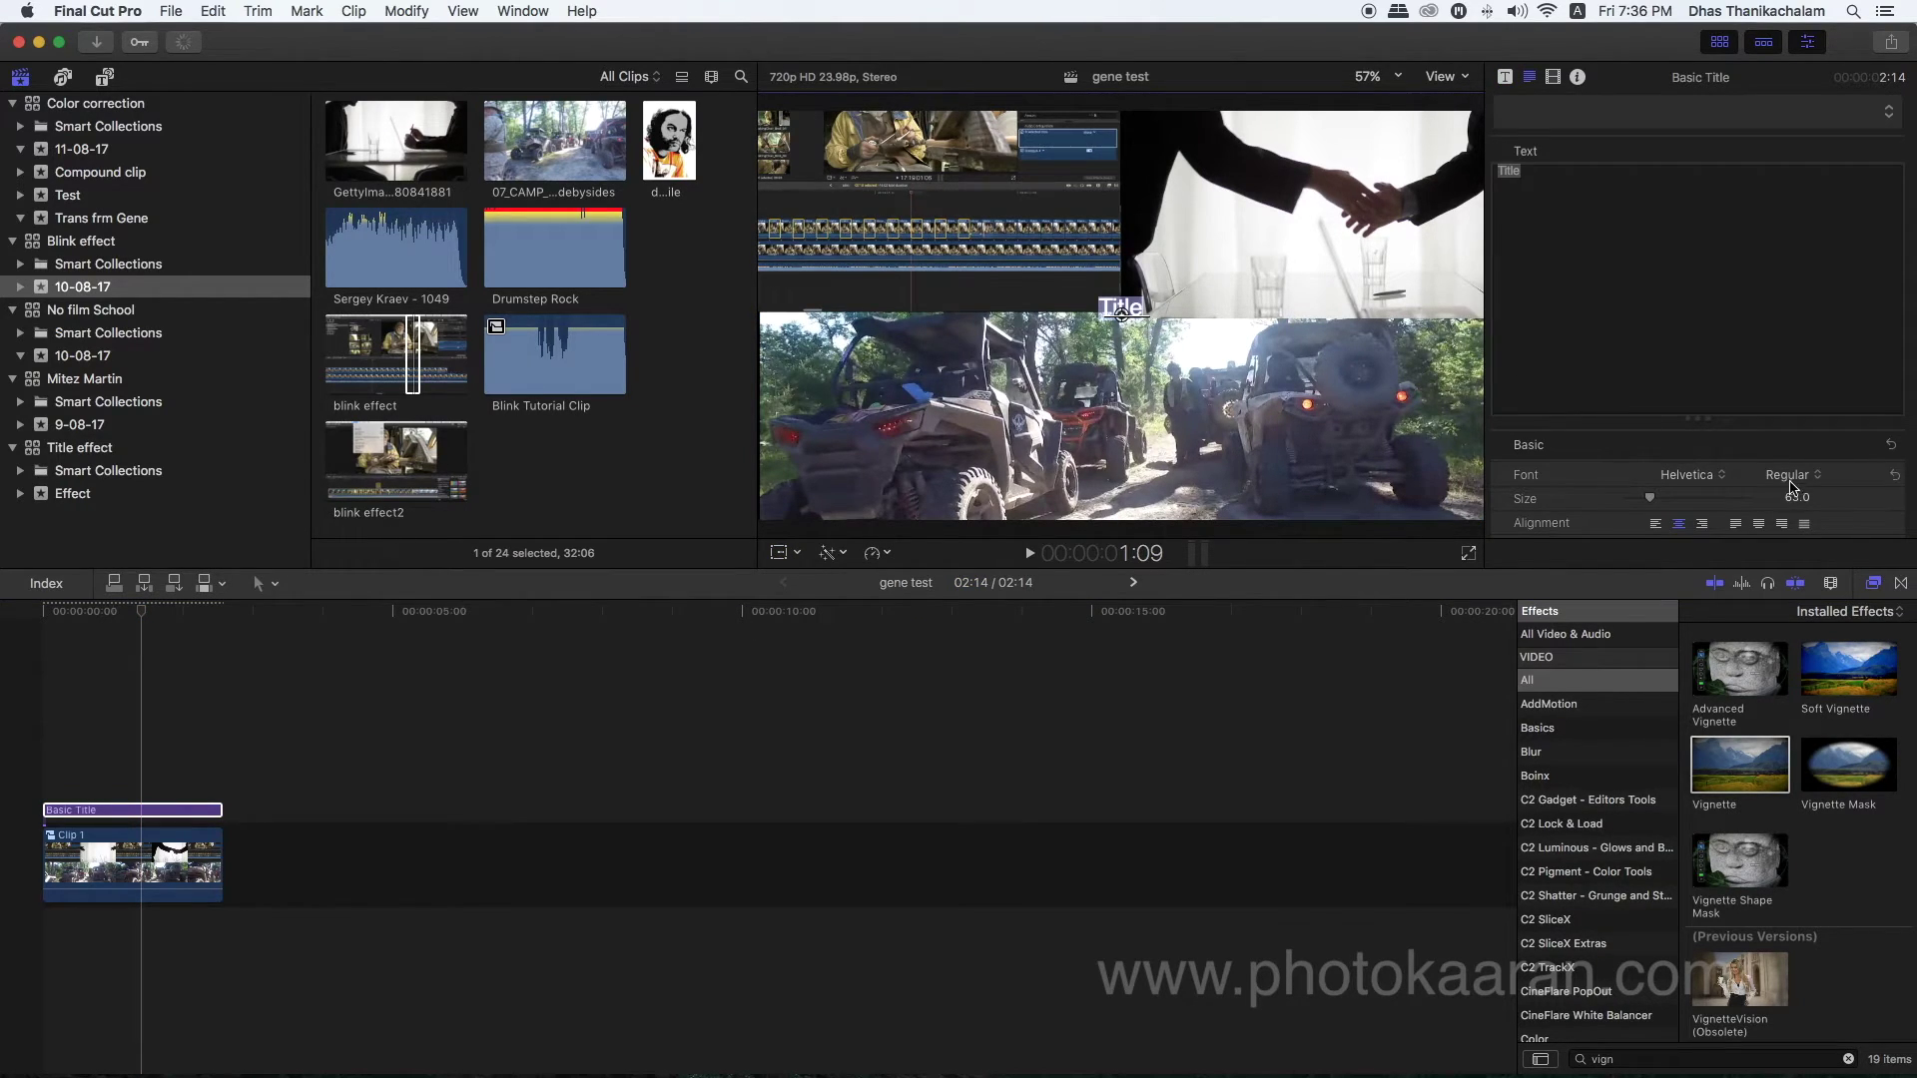
{"action": "left_click", "coordinate": [1816, 475]}
{"action": "left_click", "coordinate": [1787, 555]}
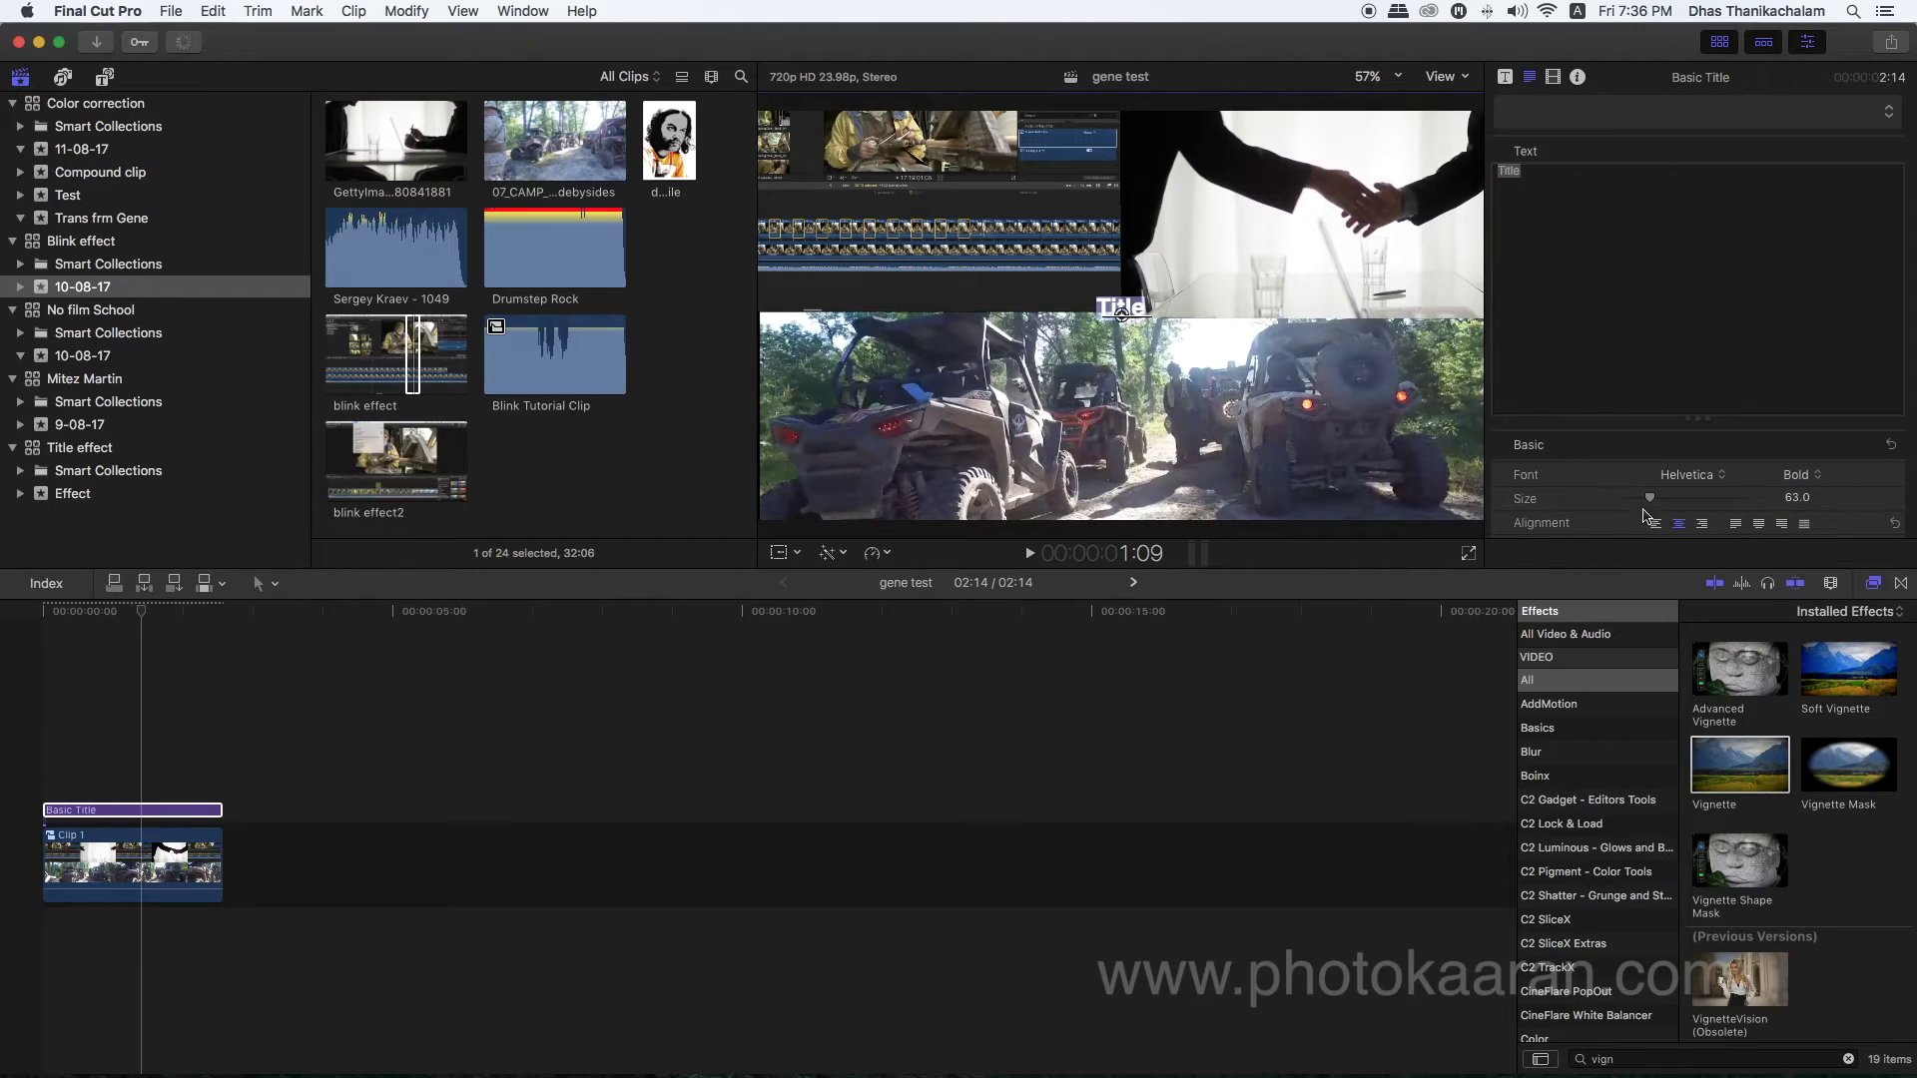
{"action": "left_click_drag", "start_coordinate": [1653, 500], "coordinate": [1076, 420]}
{"action": "left_click_drag", "start_coordinate": [1120, 318], "coordinate": [1120, 413]}
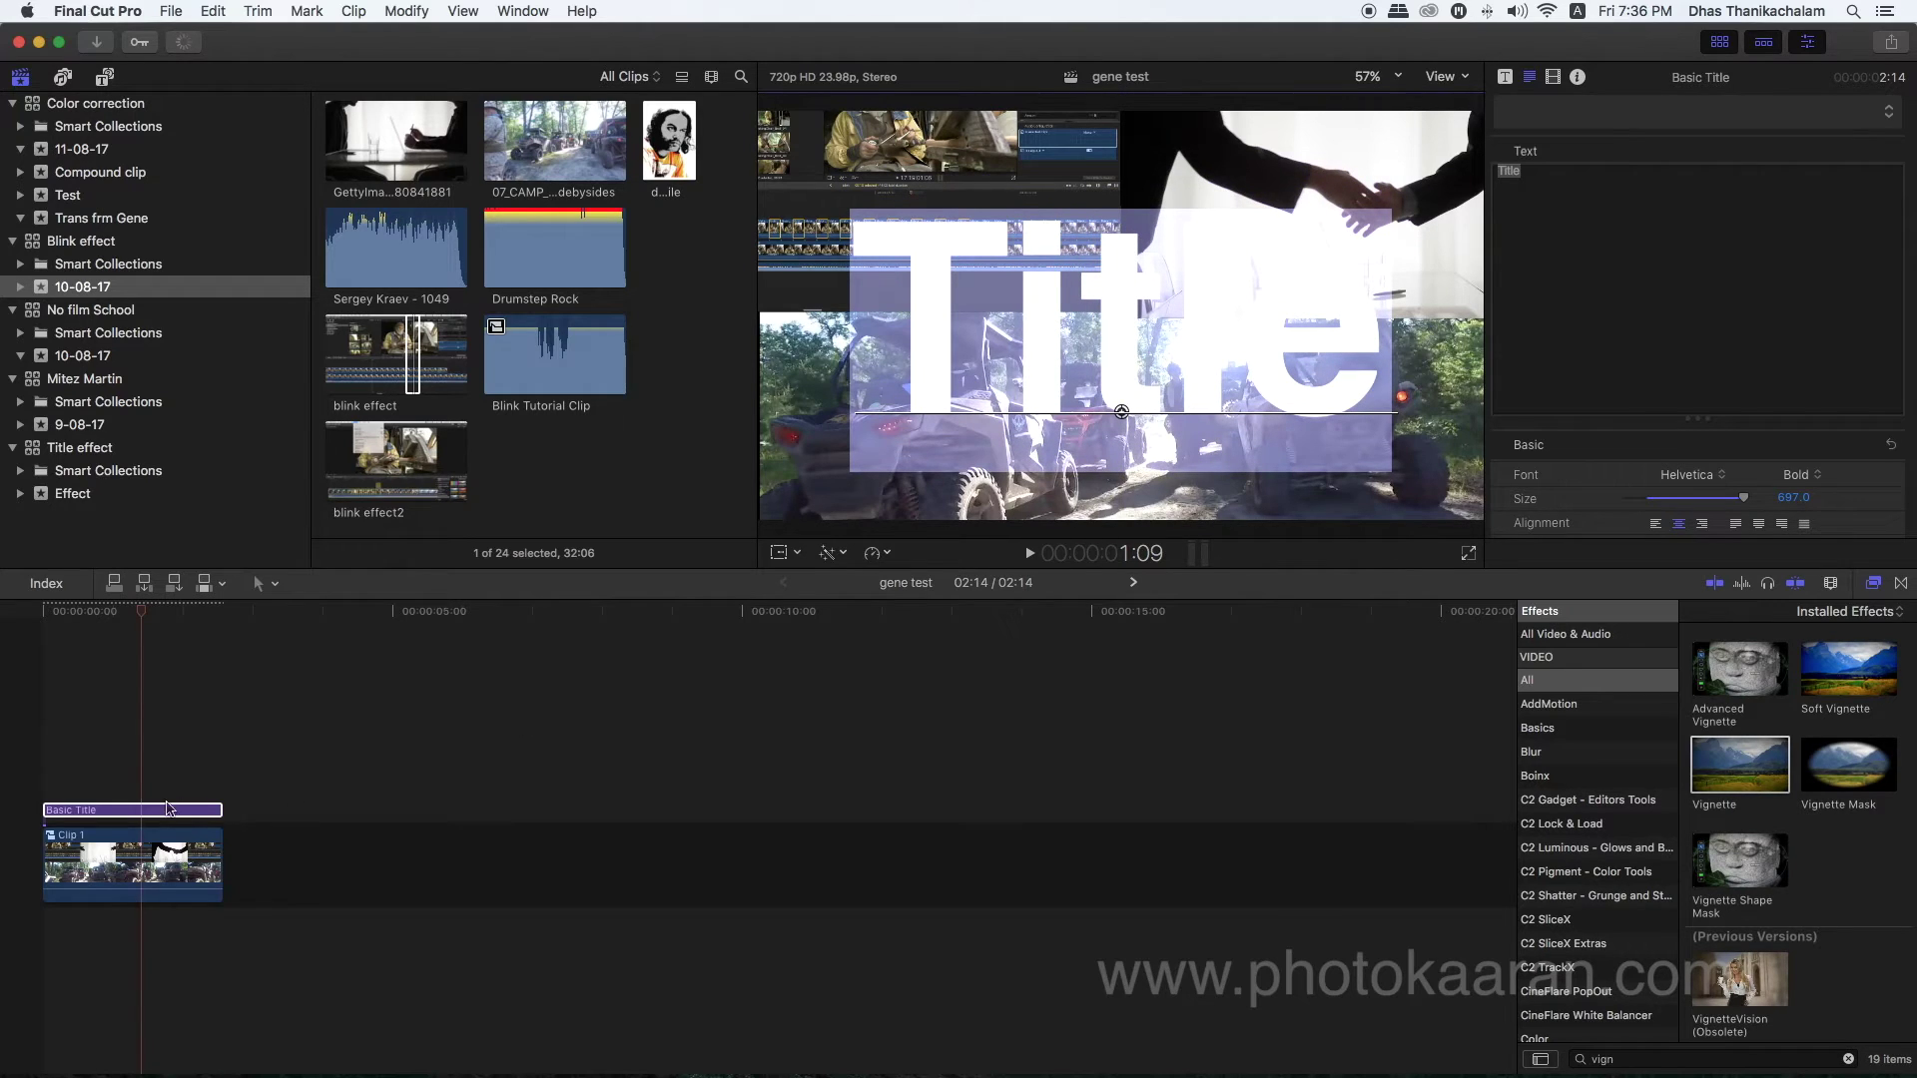
Set the title's blend mode to Stencil Luma and preview the footage inside the letters at other frames.
{"action": "left_click", "coordinate": [1554, 77]}
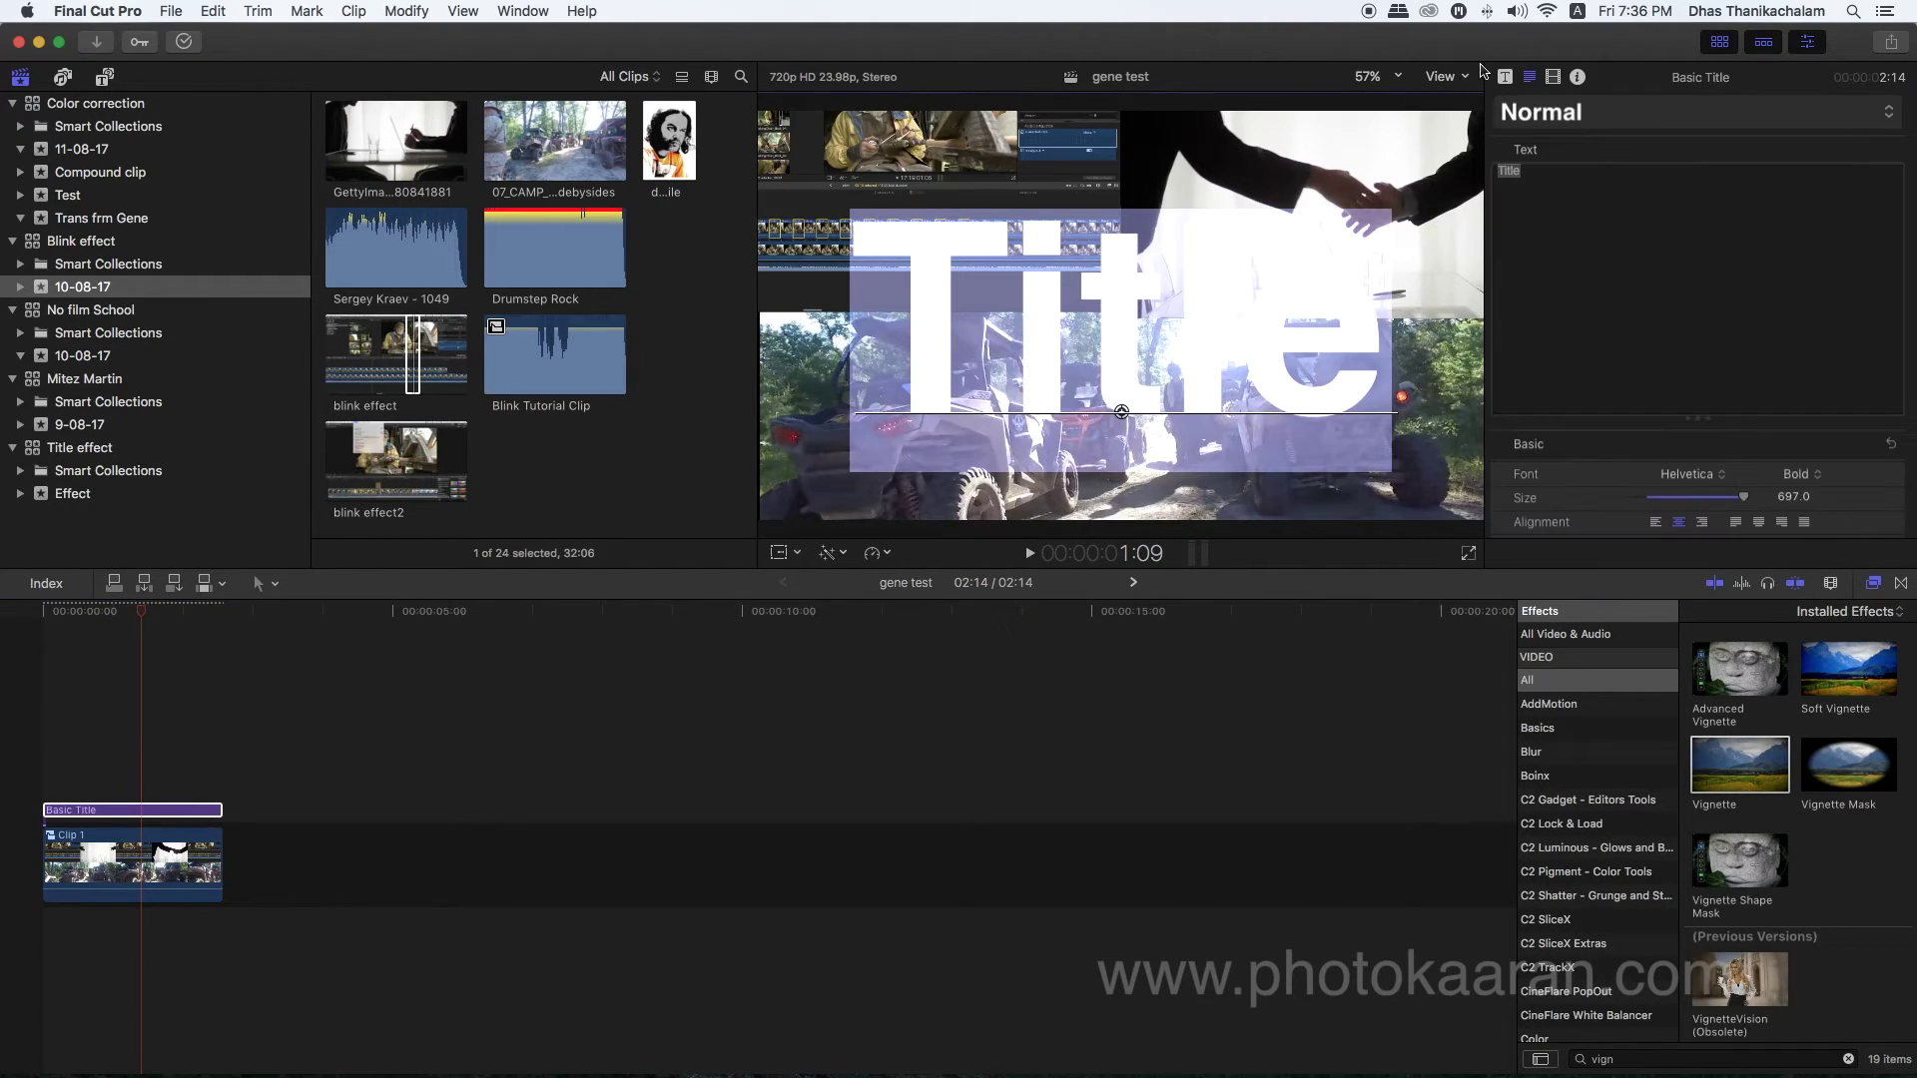
{"action": "left_click", "coordinate": [1553, 77]}
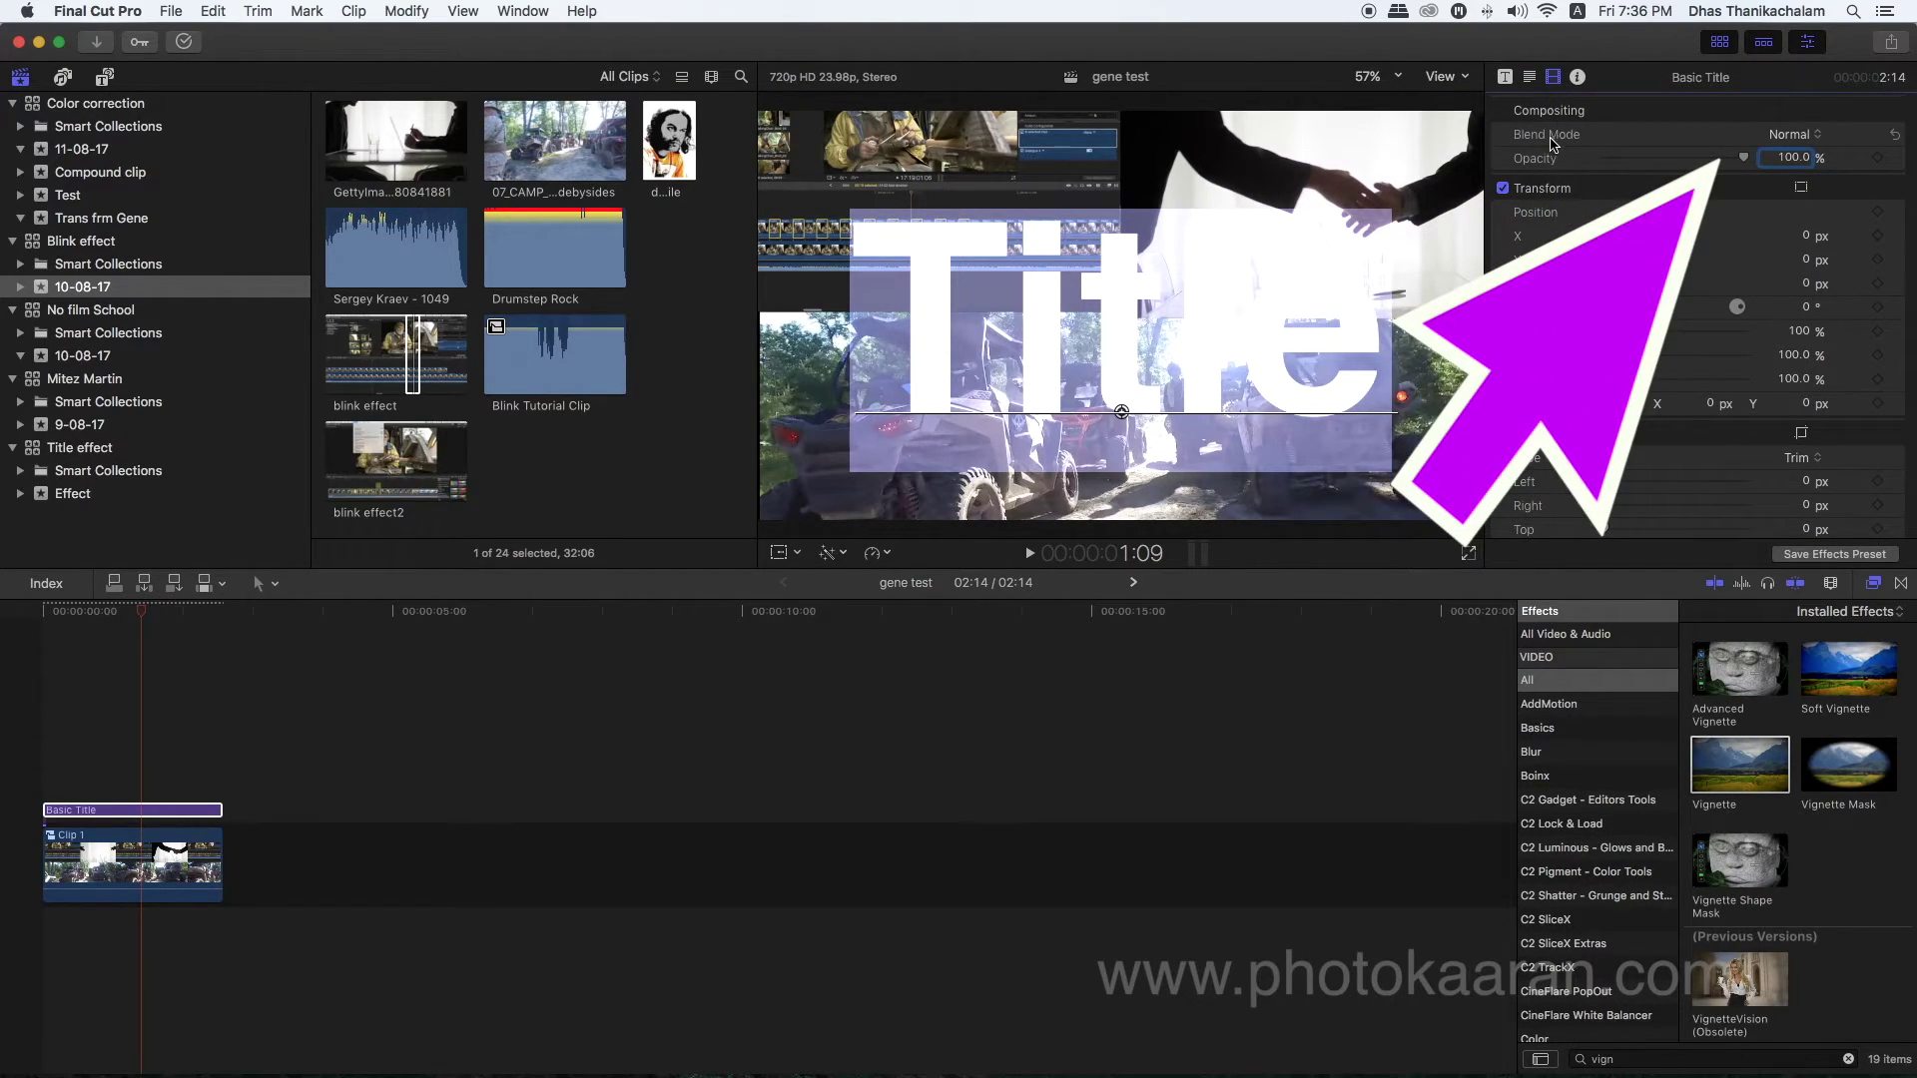
{"action": "left_click", "coordinate": [1792, 134]}
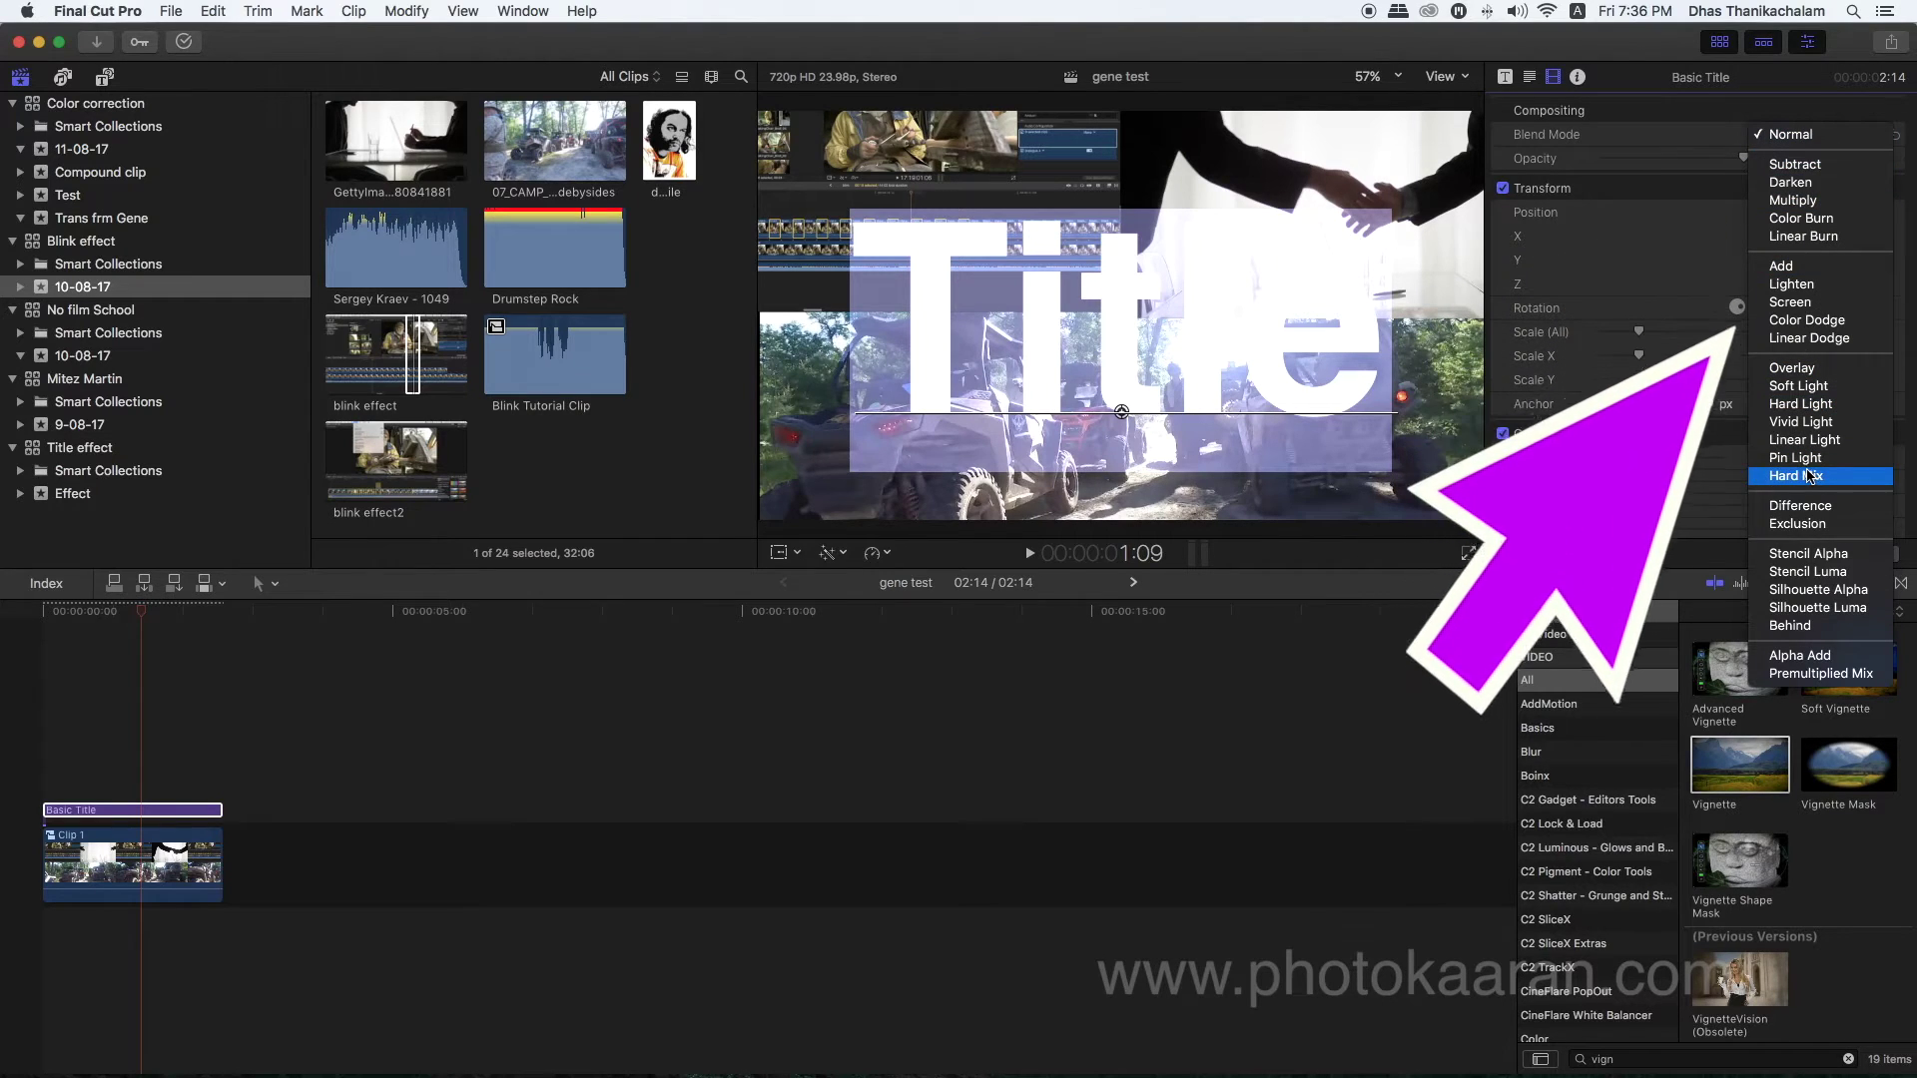
{"action": "left_click", "coordinate": [1823, 573]}
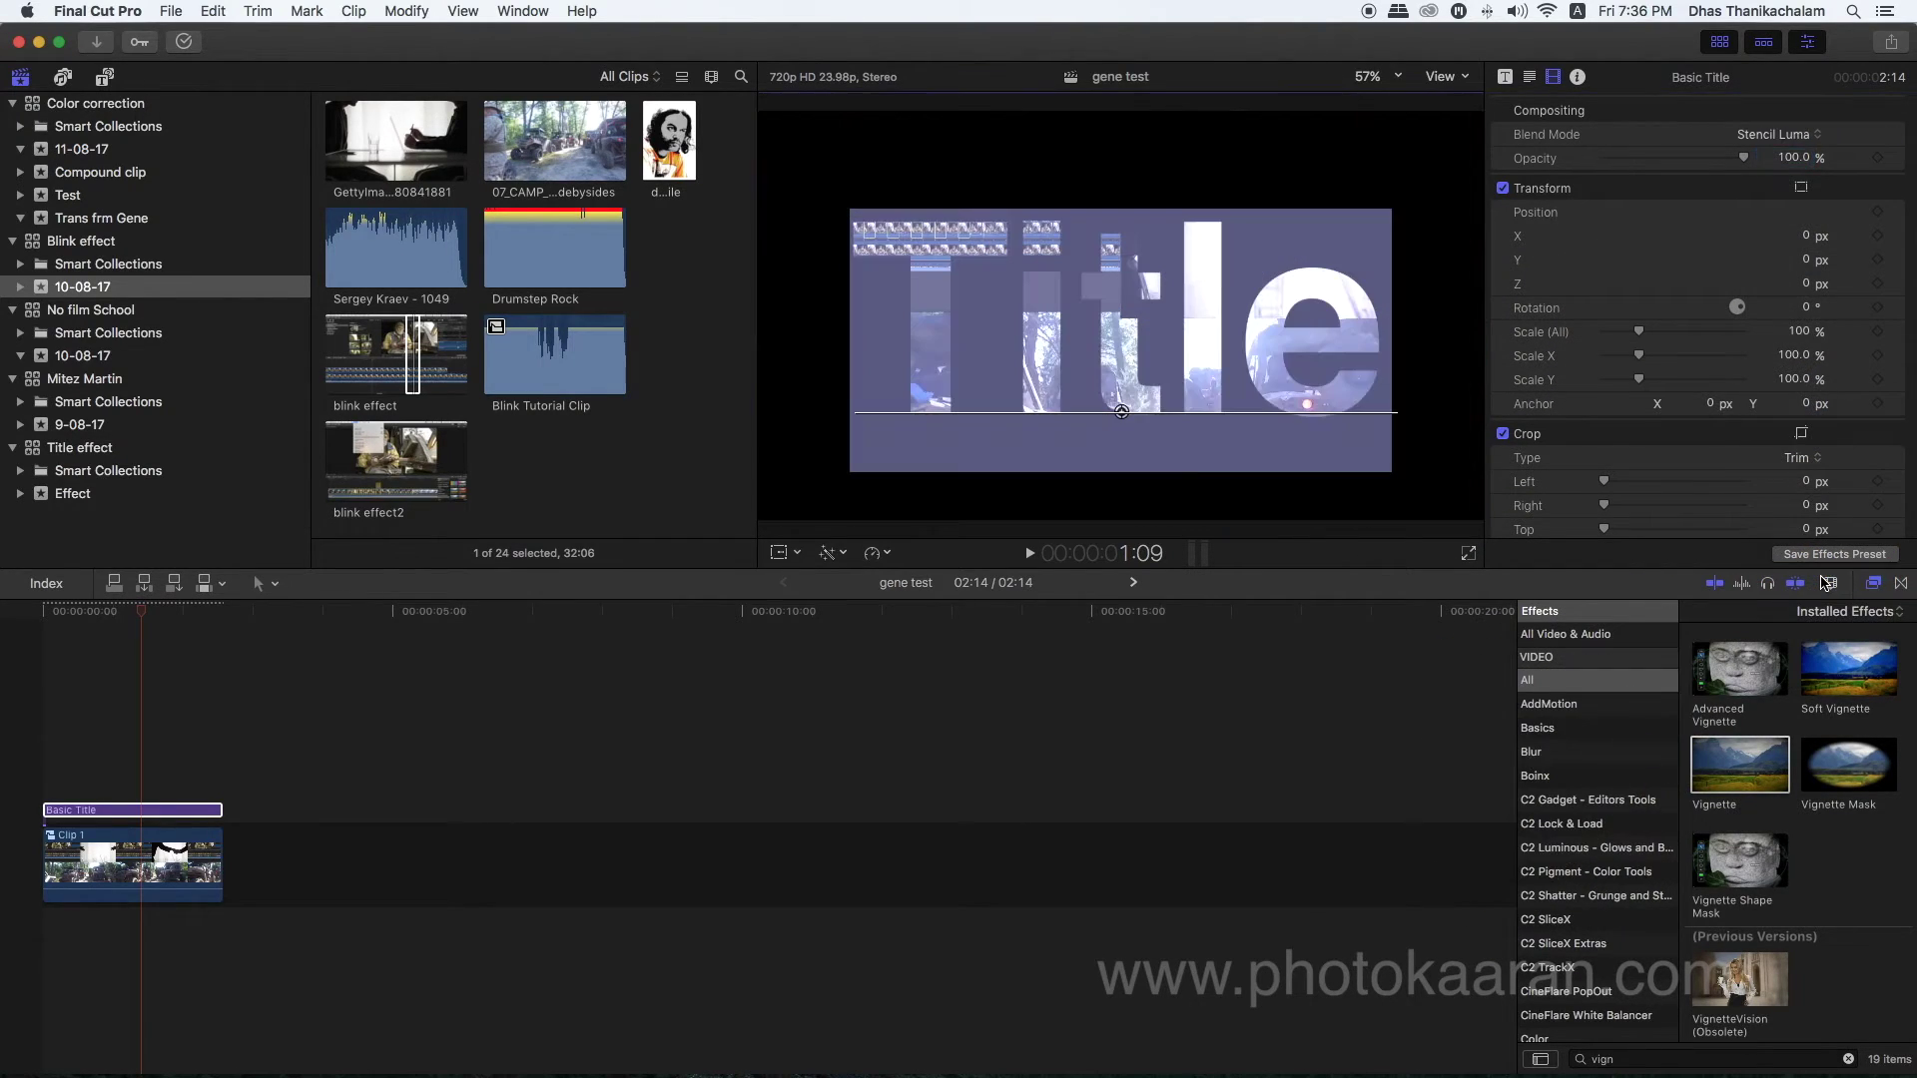
{"action": "left_click", "coordinate": [143, 684]}
{"action": "left_click", "coordinate": [104, 613]}
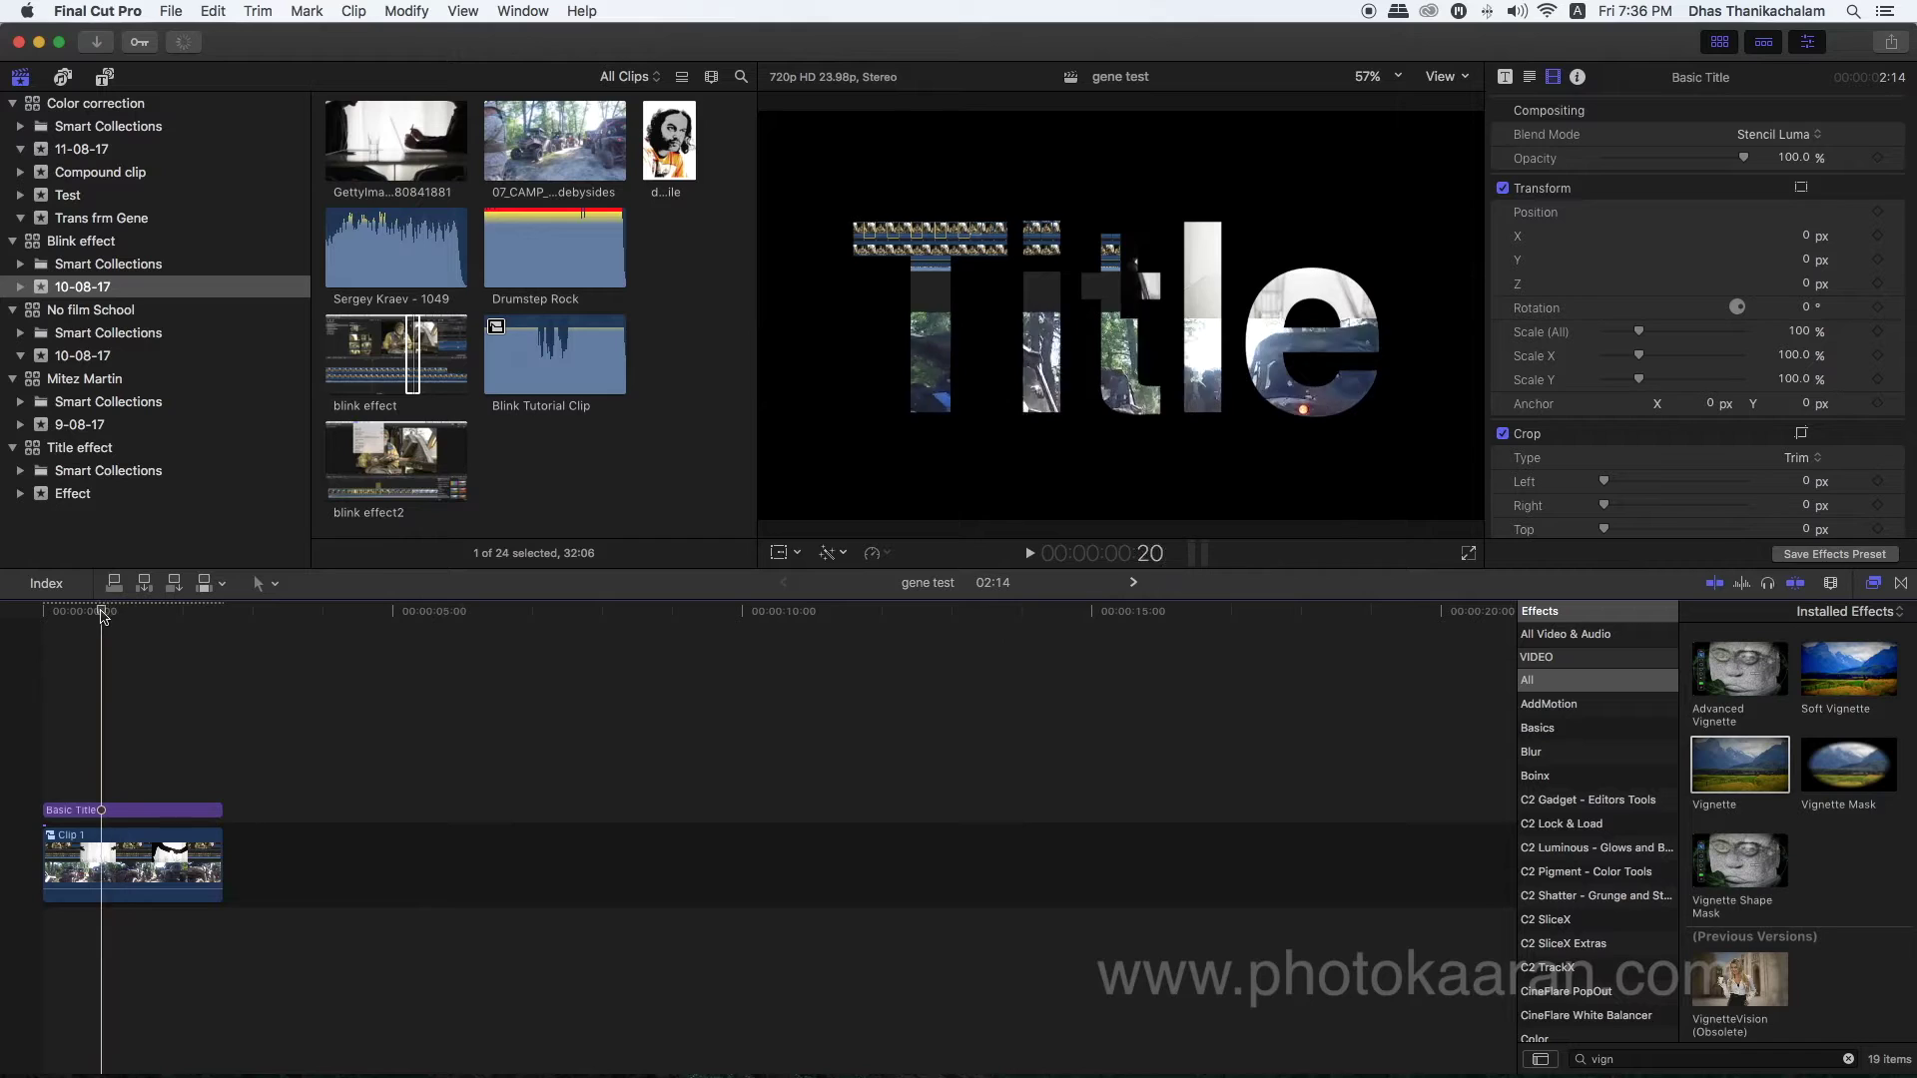
{"action": "mouse_move", "coordinate": [107, 616]}
{"action": "left_mouse_down"}
{"action": "mouse_move", "coordinate": [170, 616]}
{"action": "mouse_move", "coordinate": [60, 616]}
{"action": "mouse_move", "coordinate": [132, 616]}
{"action": "left_mouse_up"}
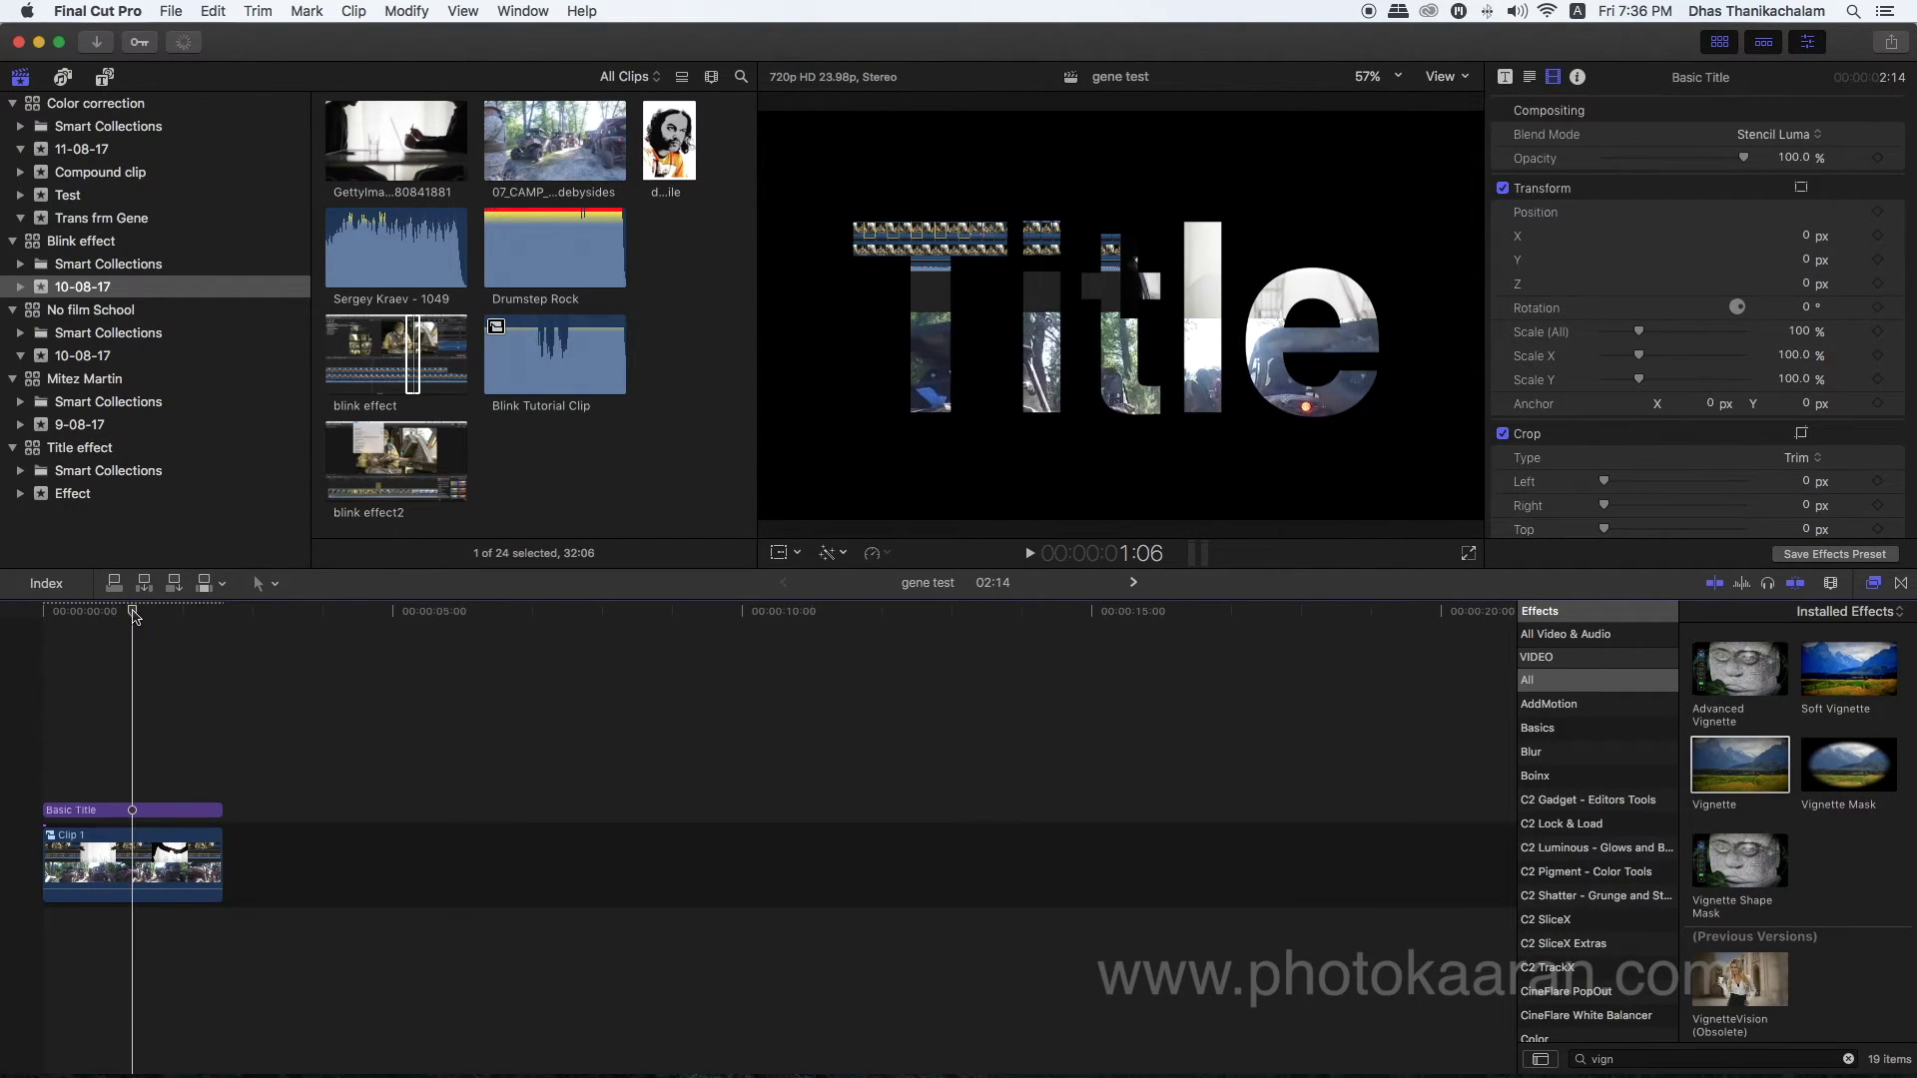
Try moving Clip 1 to the left behind the title with the Transform controls.
{"action": "left_click", "coordinate": [147, 854]}
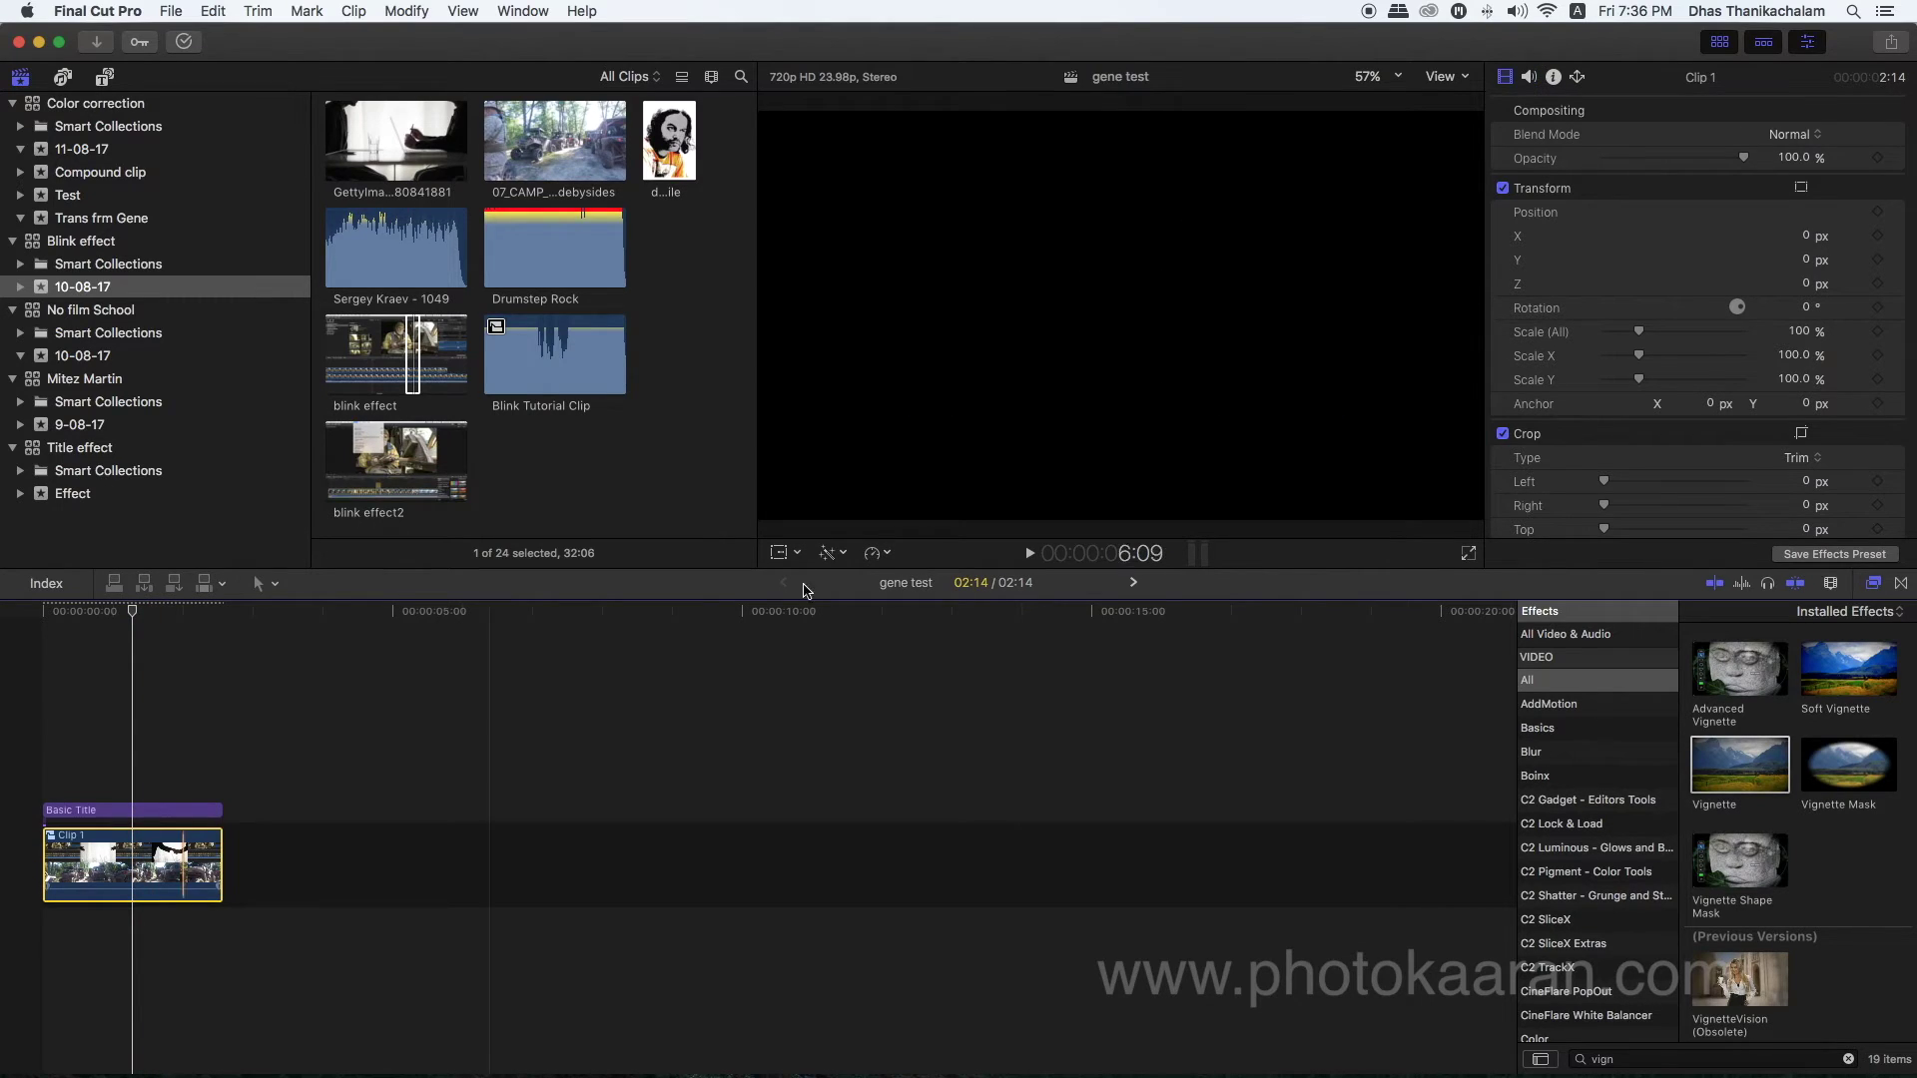
{"action": "left_click", "coordinate": [779, 555]}
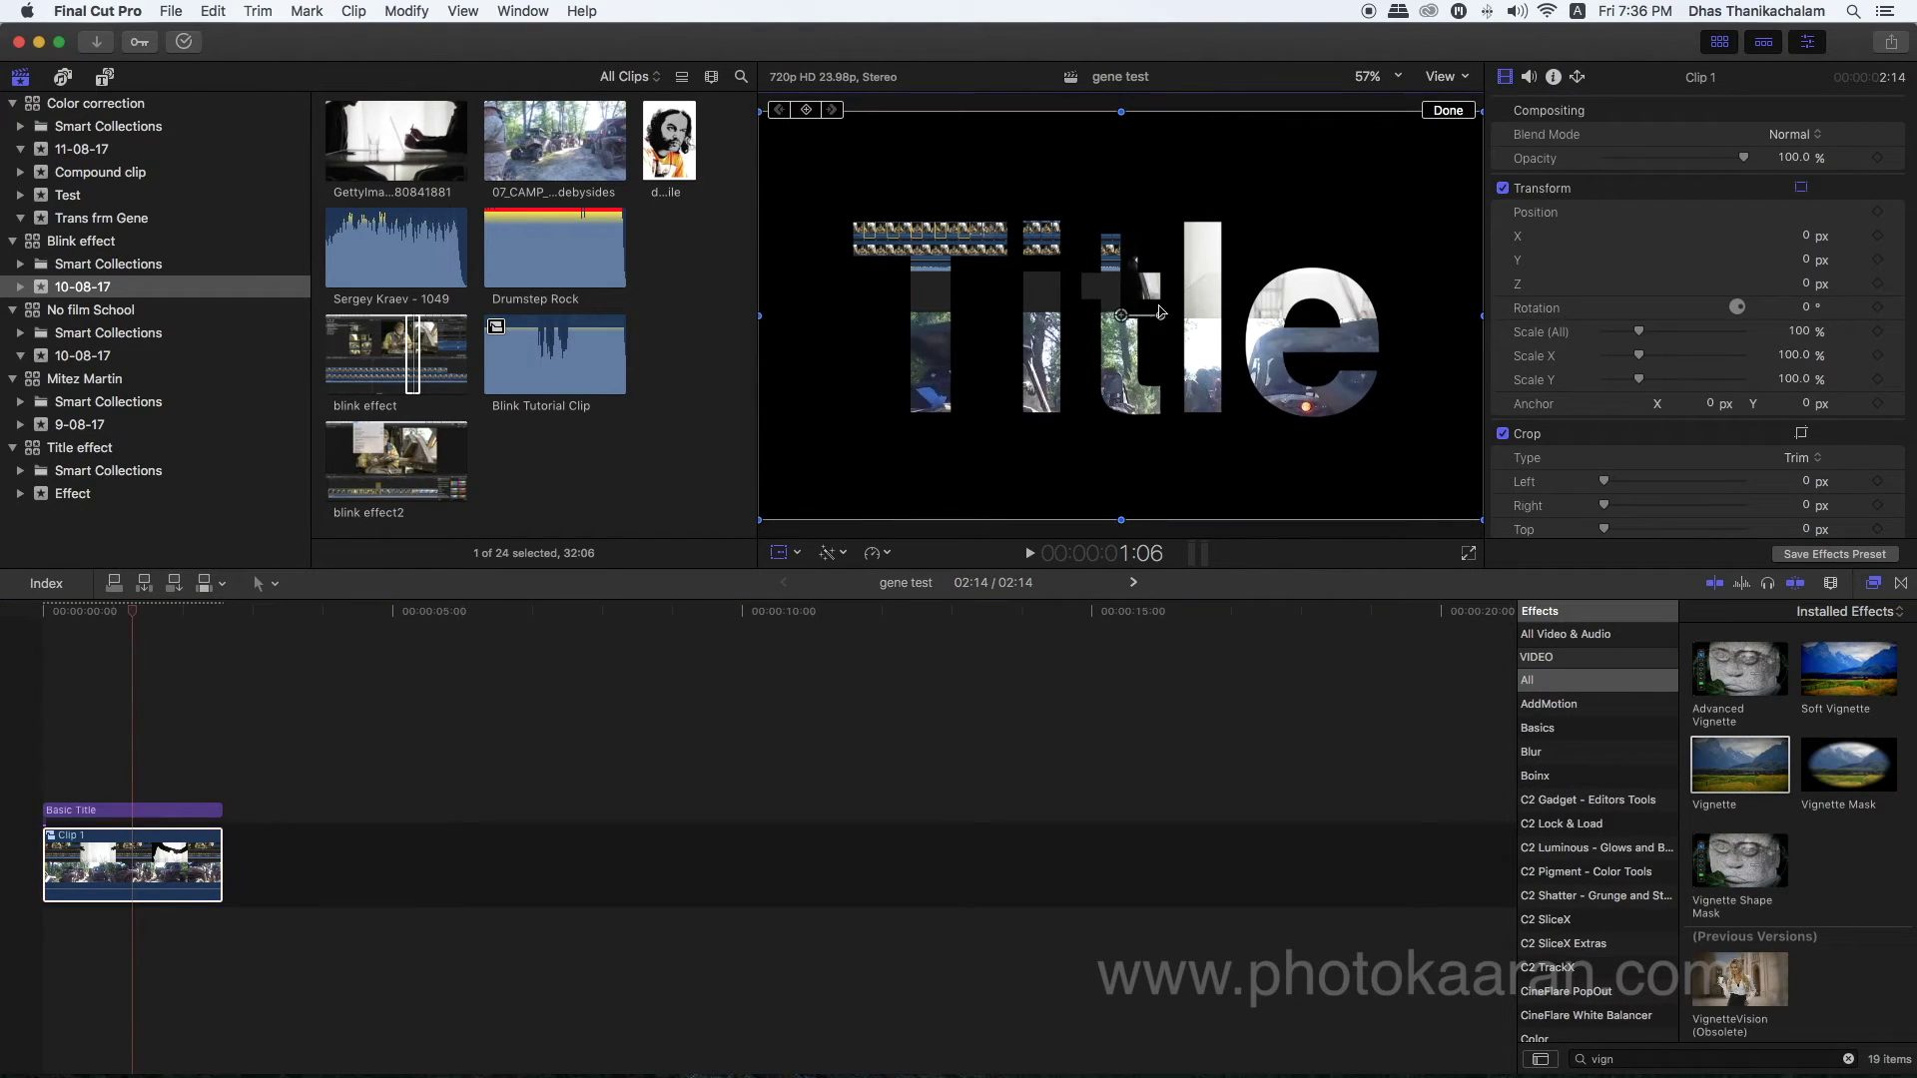
{"action": "left_click_drag", "start_coordinate": [1120, 315], "coordinate": [1123, 372]}
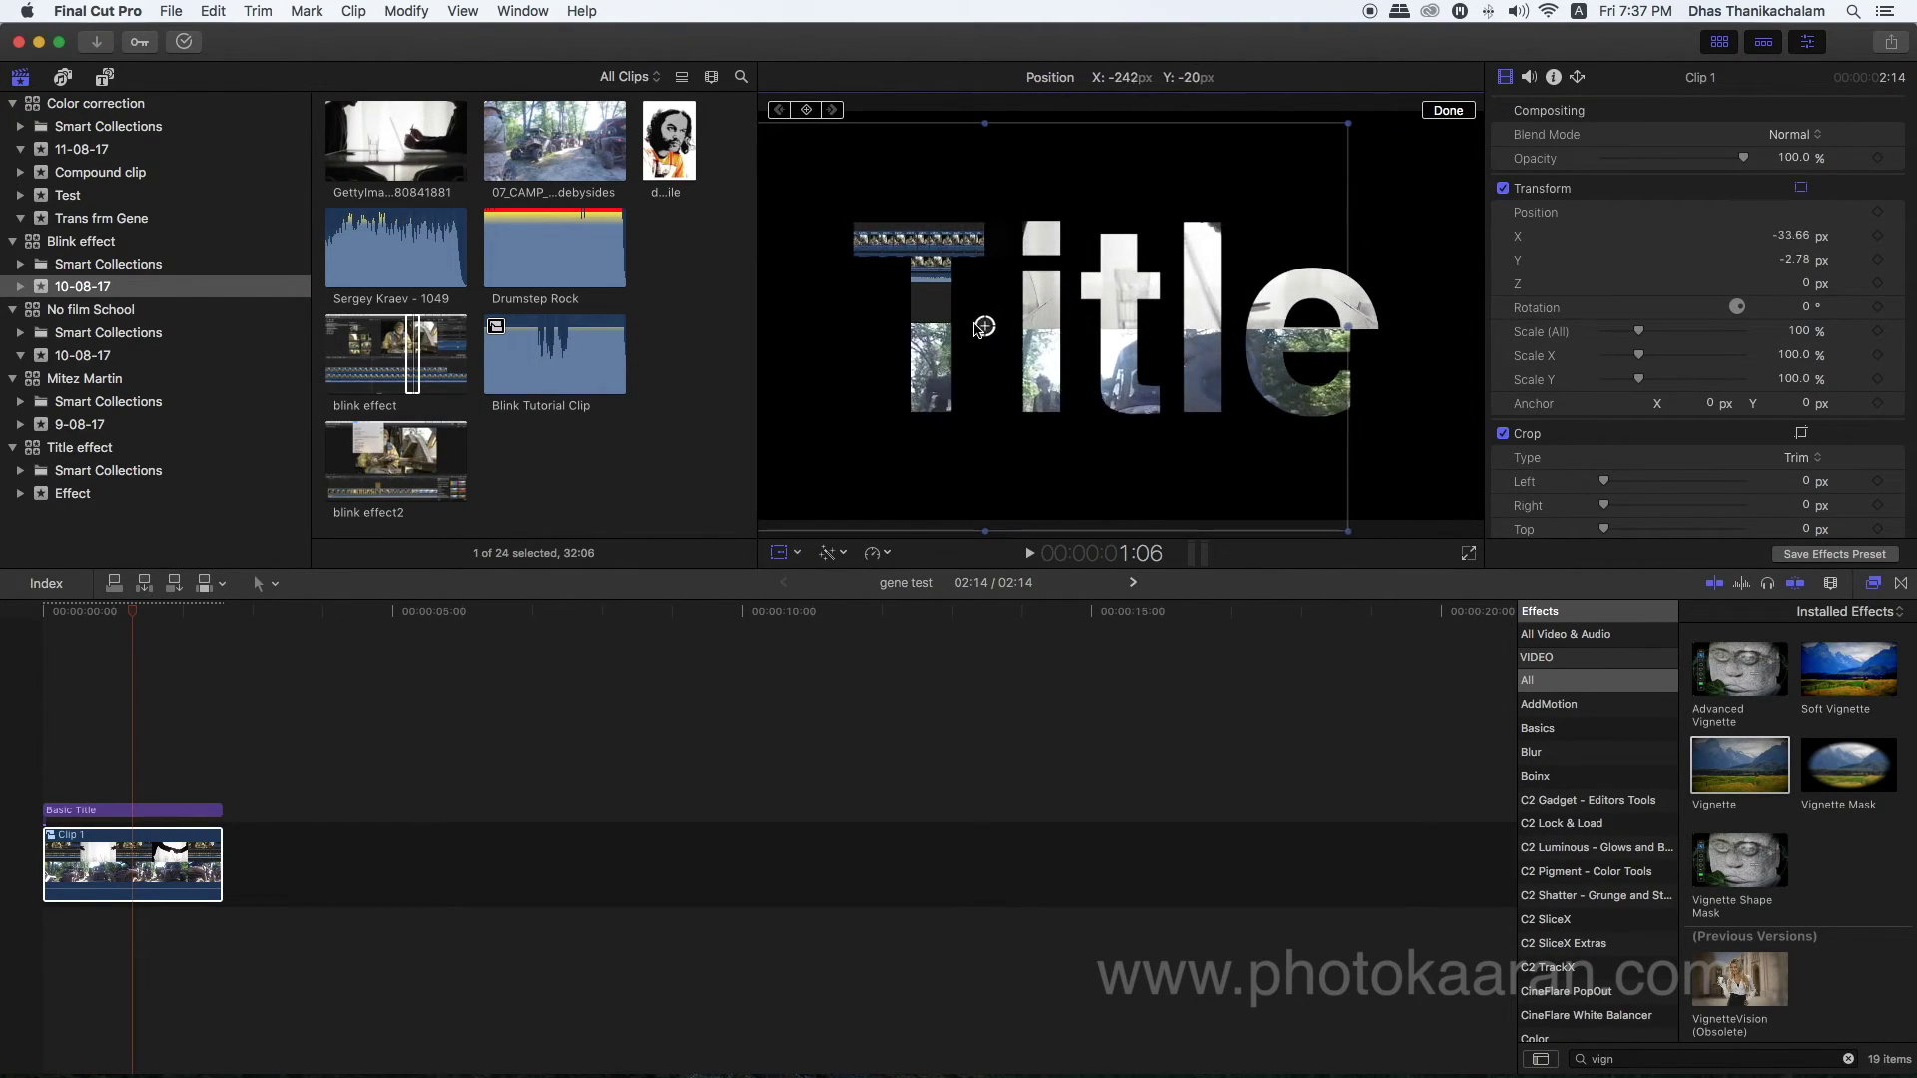
Transform the Basic Title off the left side of the frame to about X -177.65 px and Y -2.06 px, with the viewer at 25%.
{"action": "left_click", "coordinate": [160, 819]}
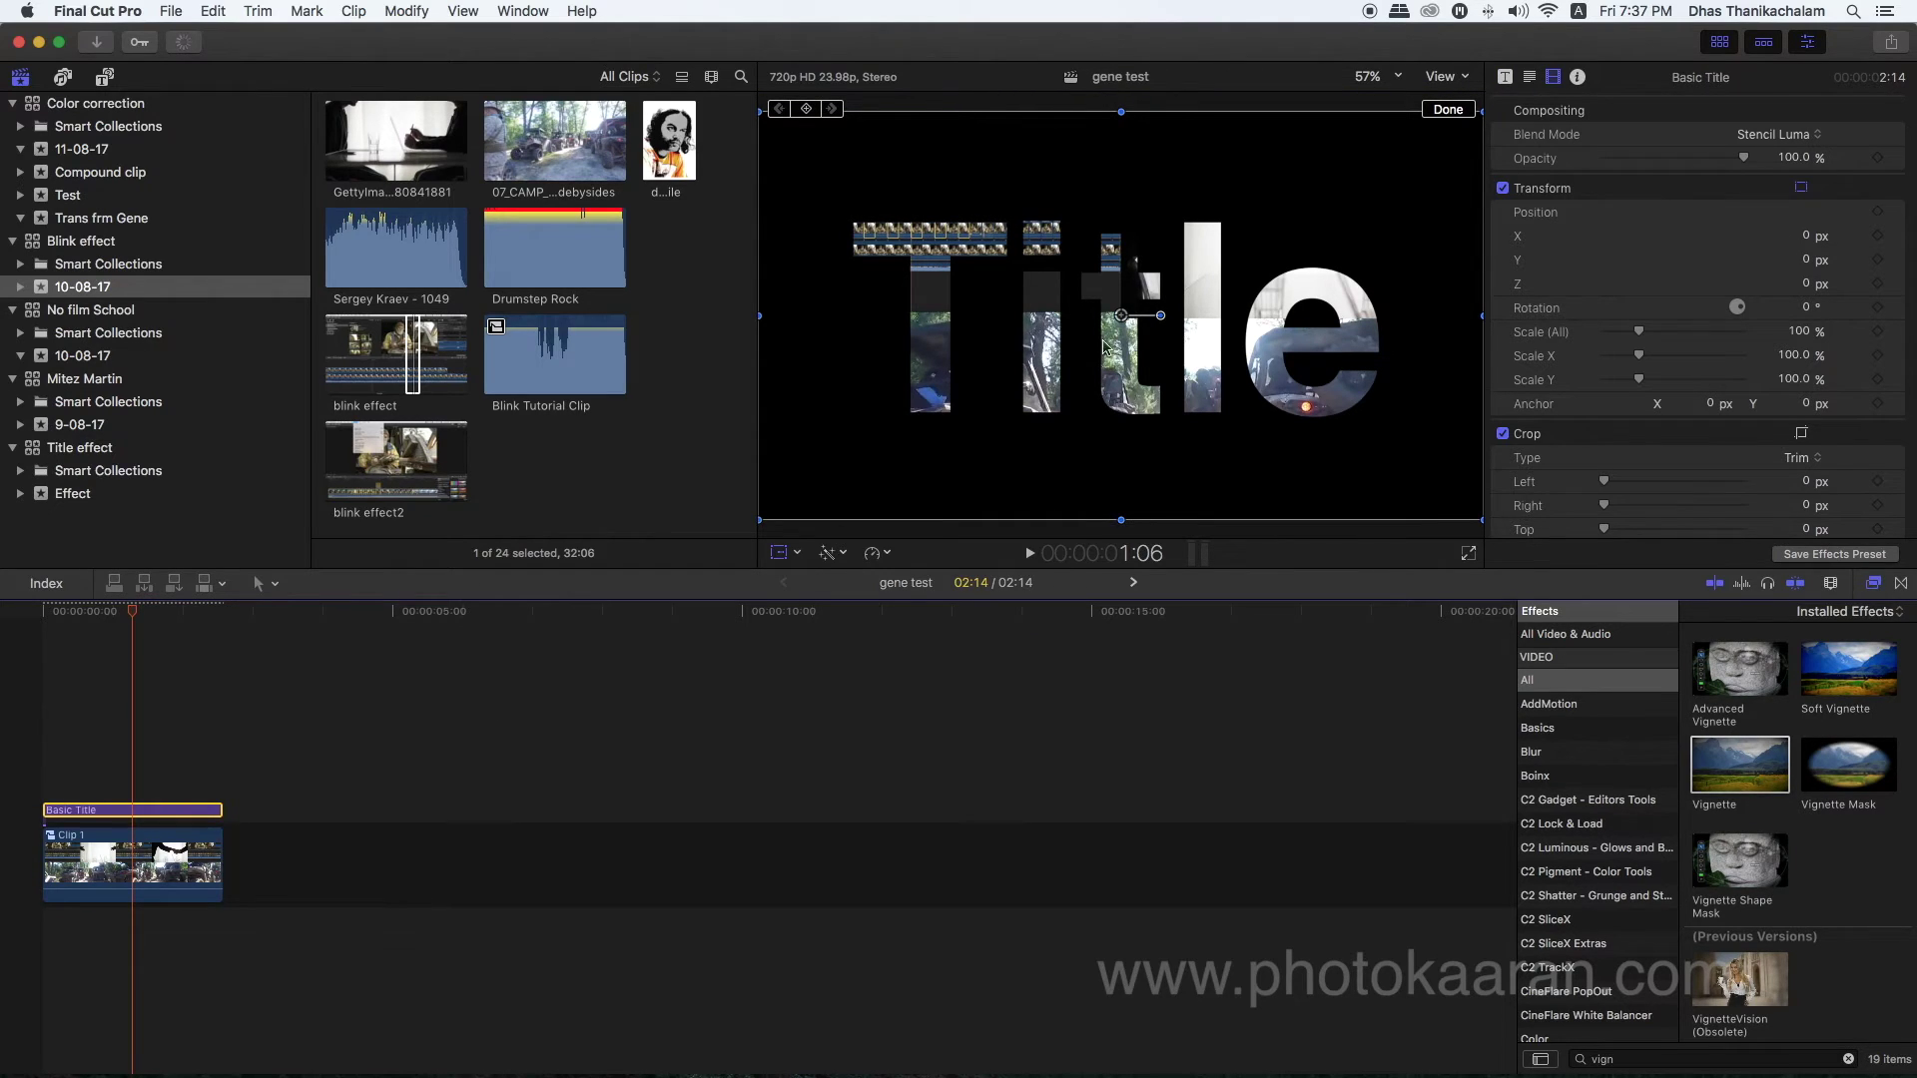
{"action": "left_click_drag", "start_coordinate": [1121, 317], "coordinate": [994, 326]}
{"action": "left_click", "coordinate": [1391, 86]}
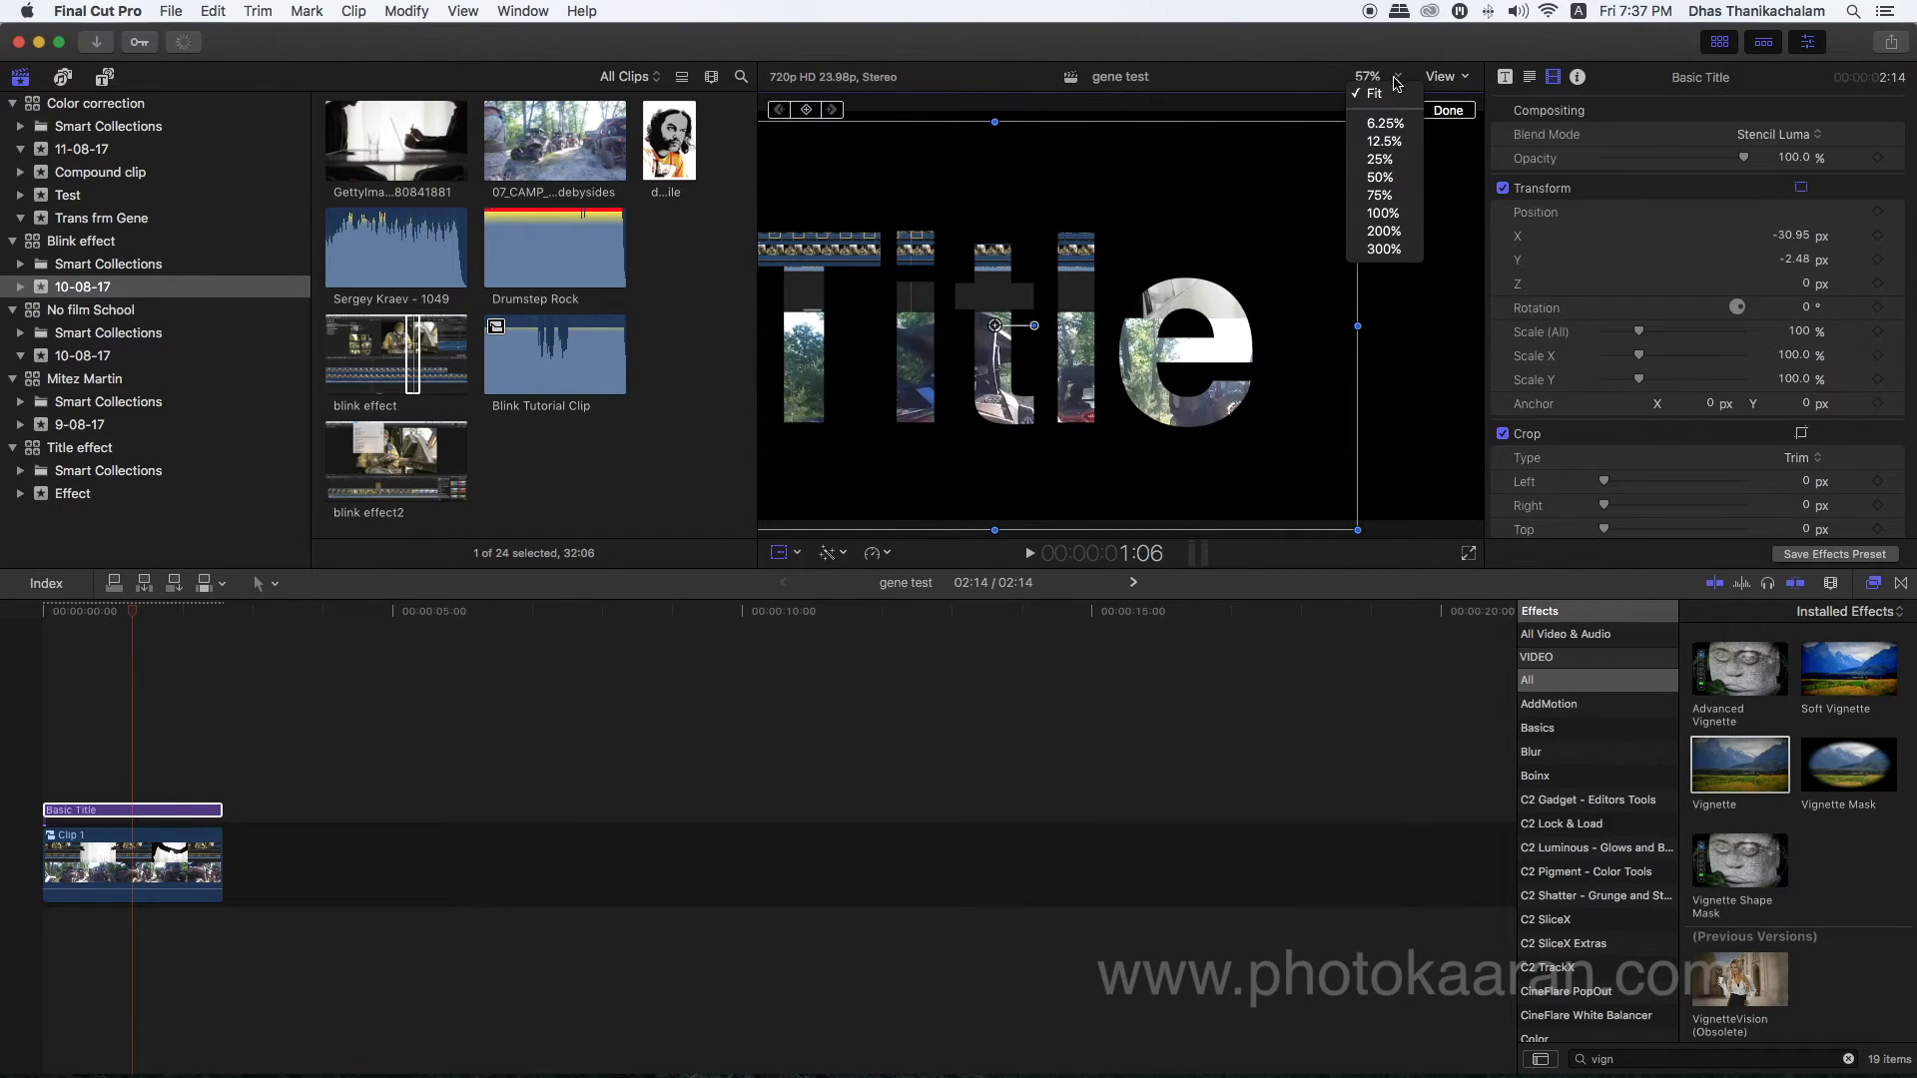
{"action": "left_click", "coordinate": [1386, 160]}
{"action": "left_click_drag", "start_coordinate": [1068, 321], "coordinate": [802, 320]}
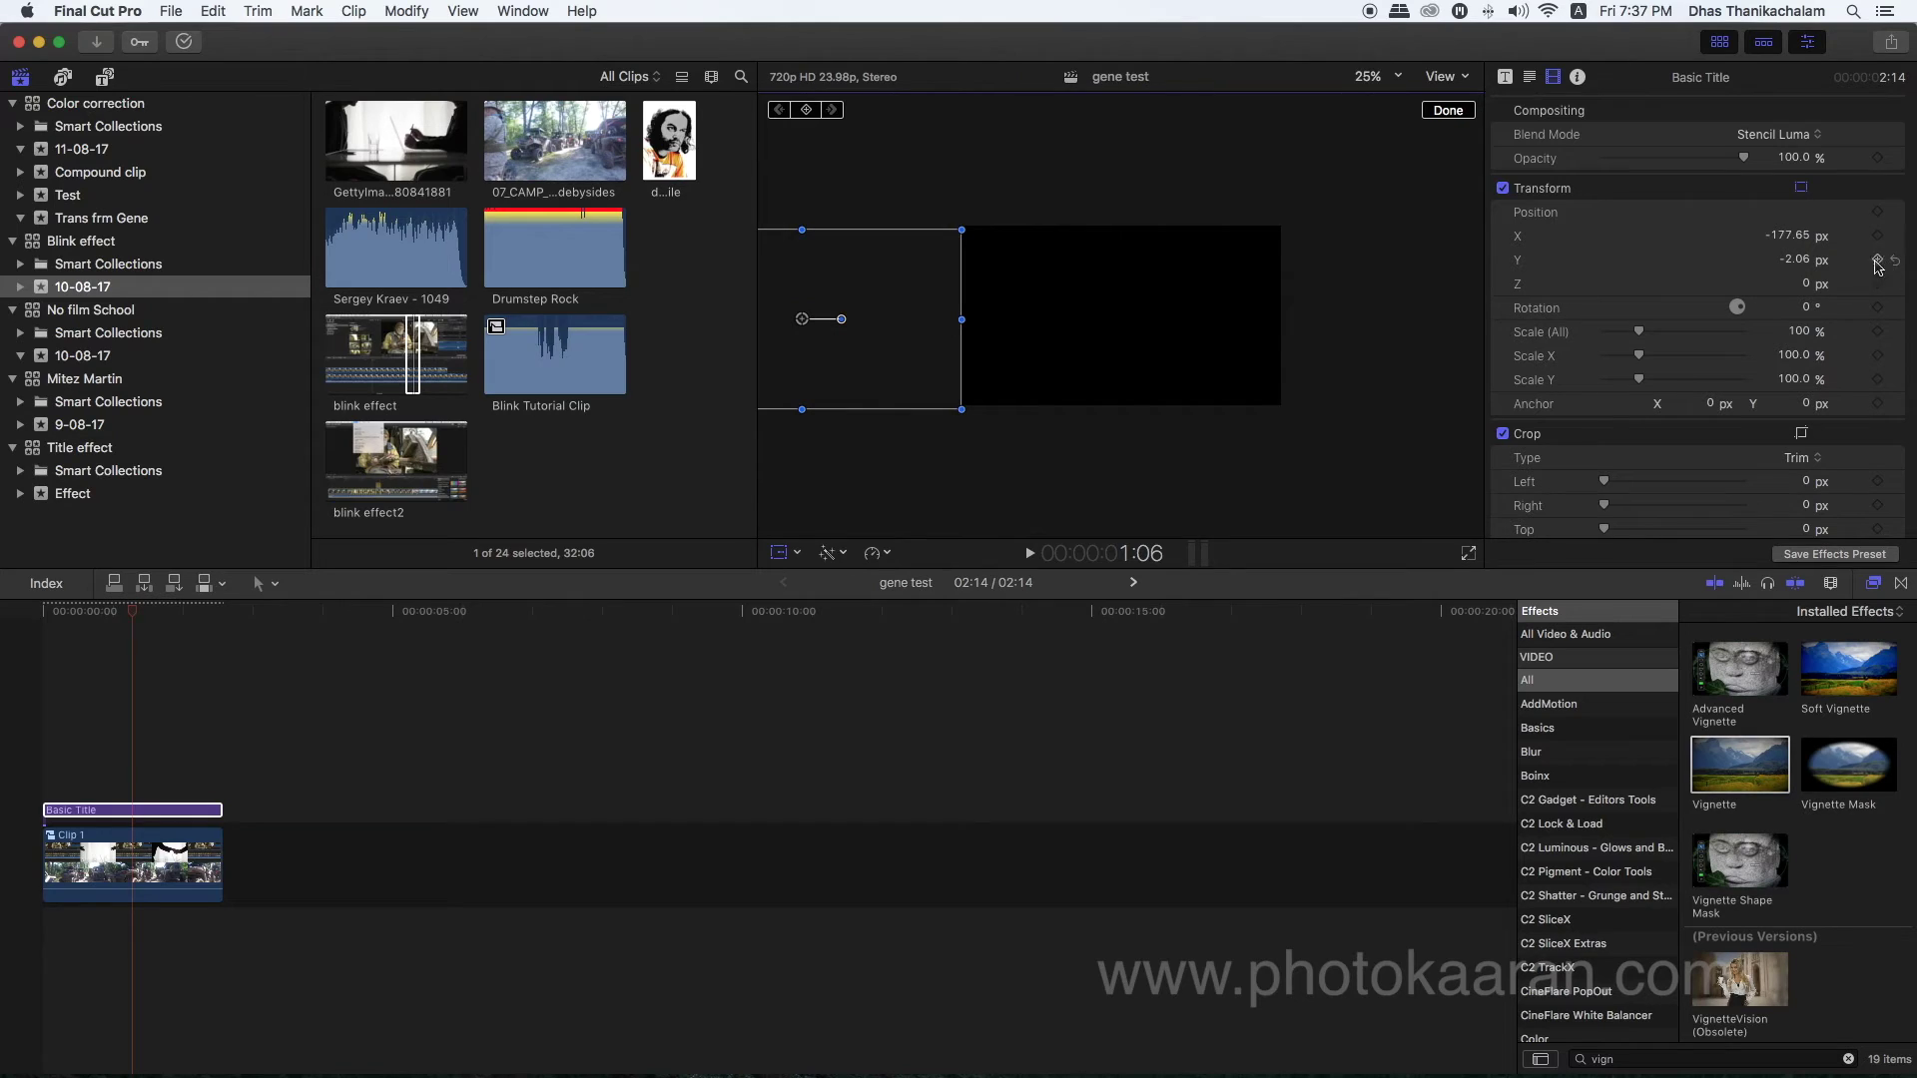
Keyframe the Basic Title's position to slide from X -177.65 px at frame 4 to the frame's centre at about frame 14, and preview it.
{"action": "left_click", "coordinate": [57, 619]}
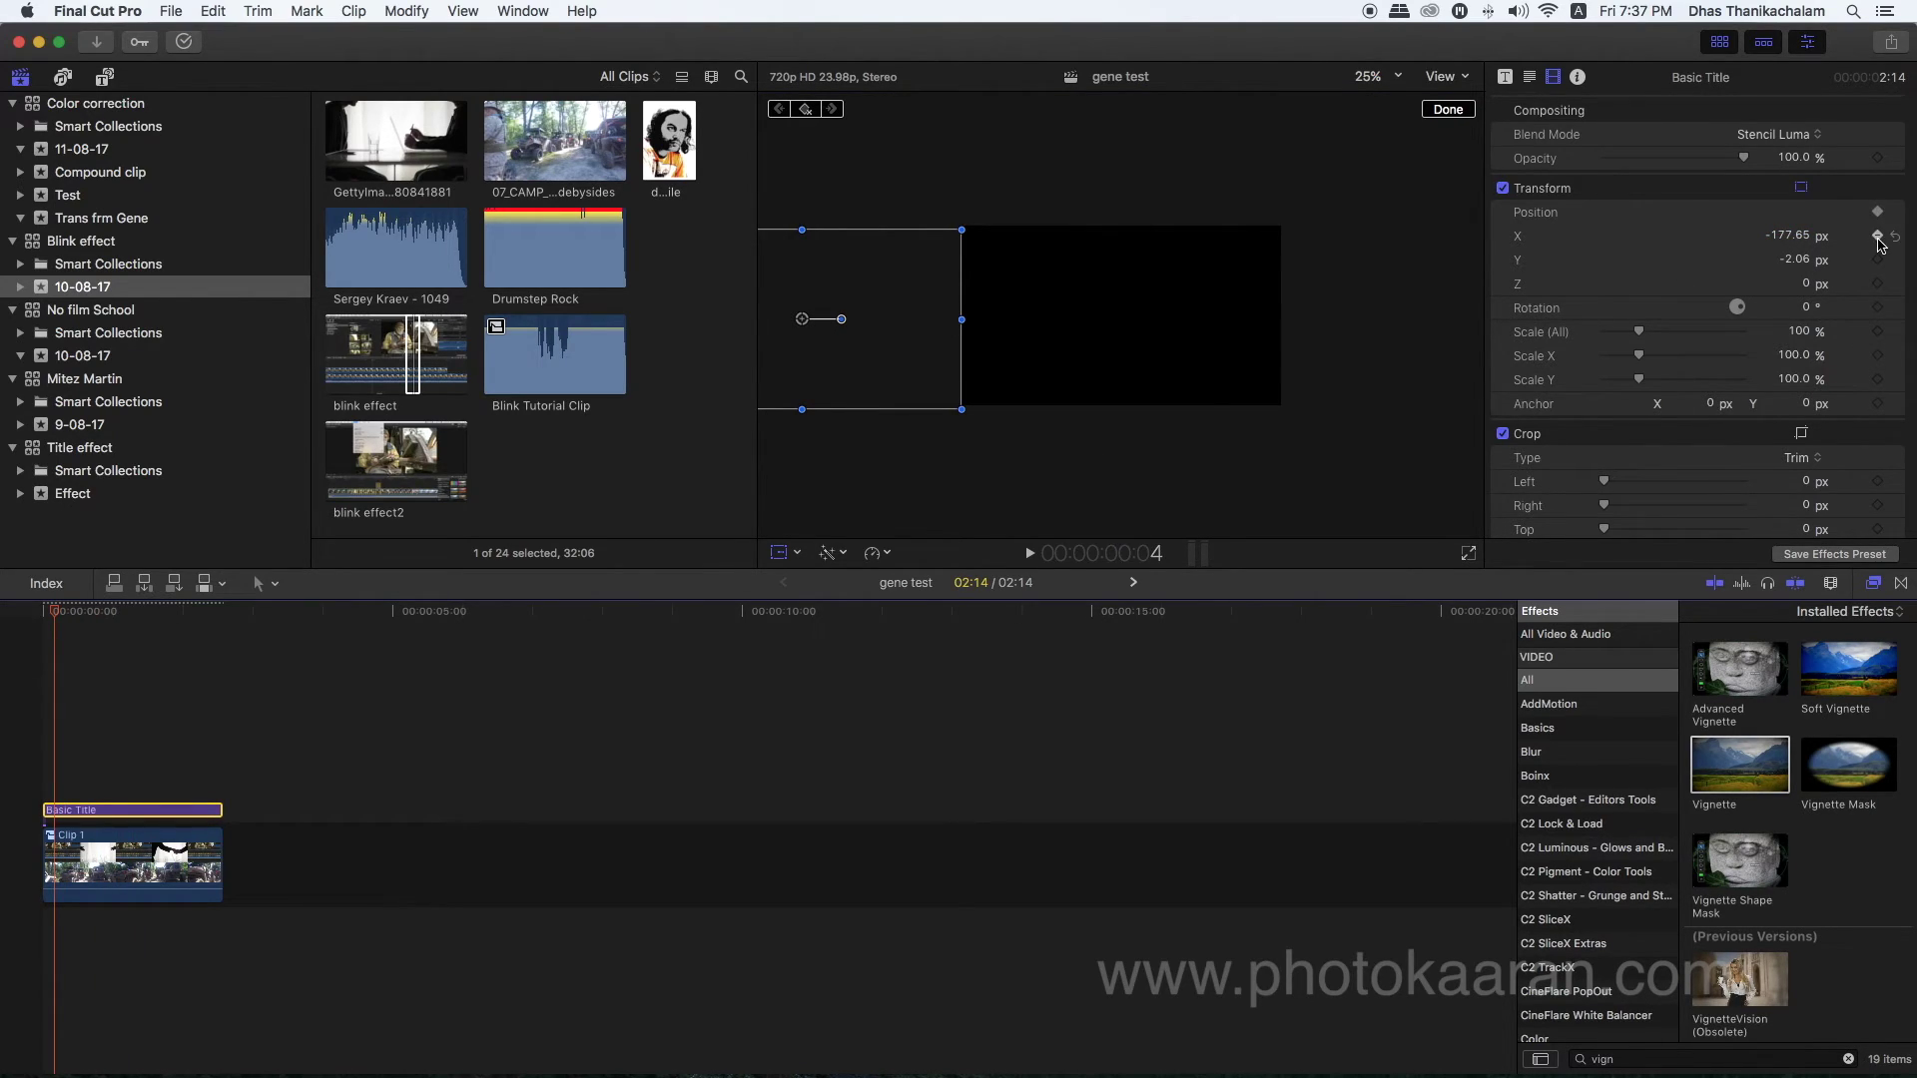
{"action": "left_click_drag", "start_coordinate": [55, 617], "coordinate": [88, 619]}
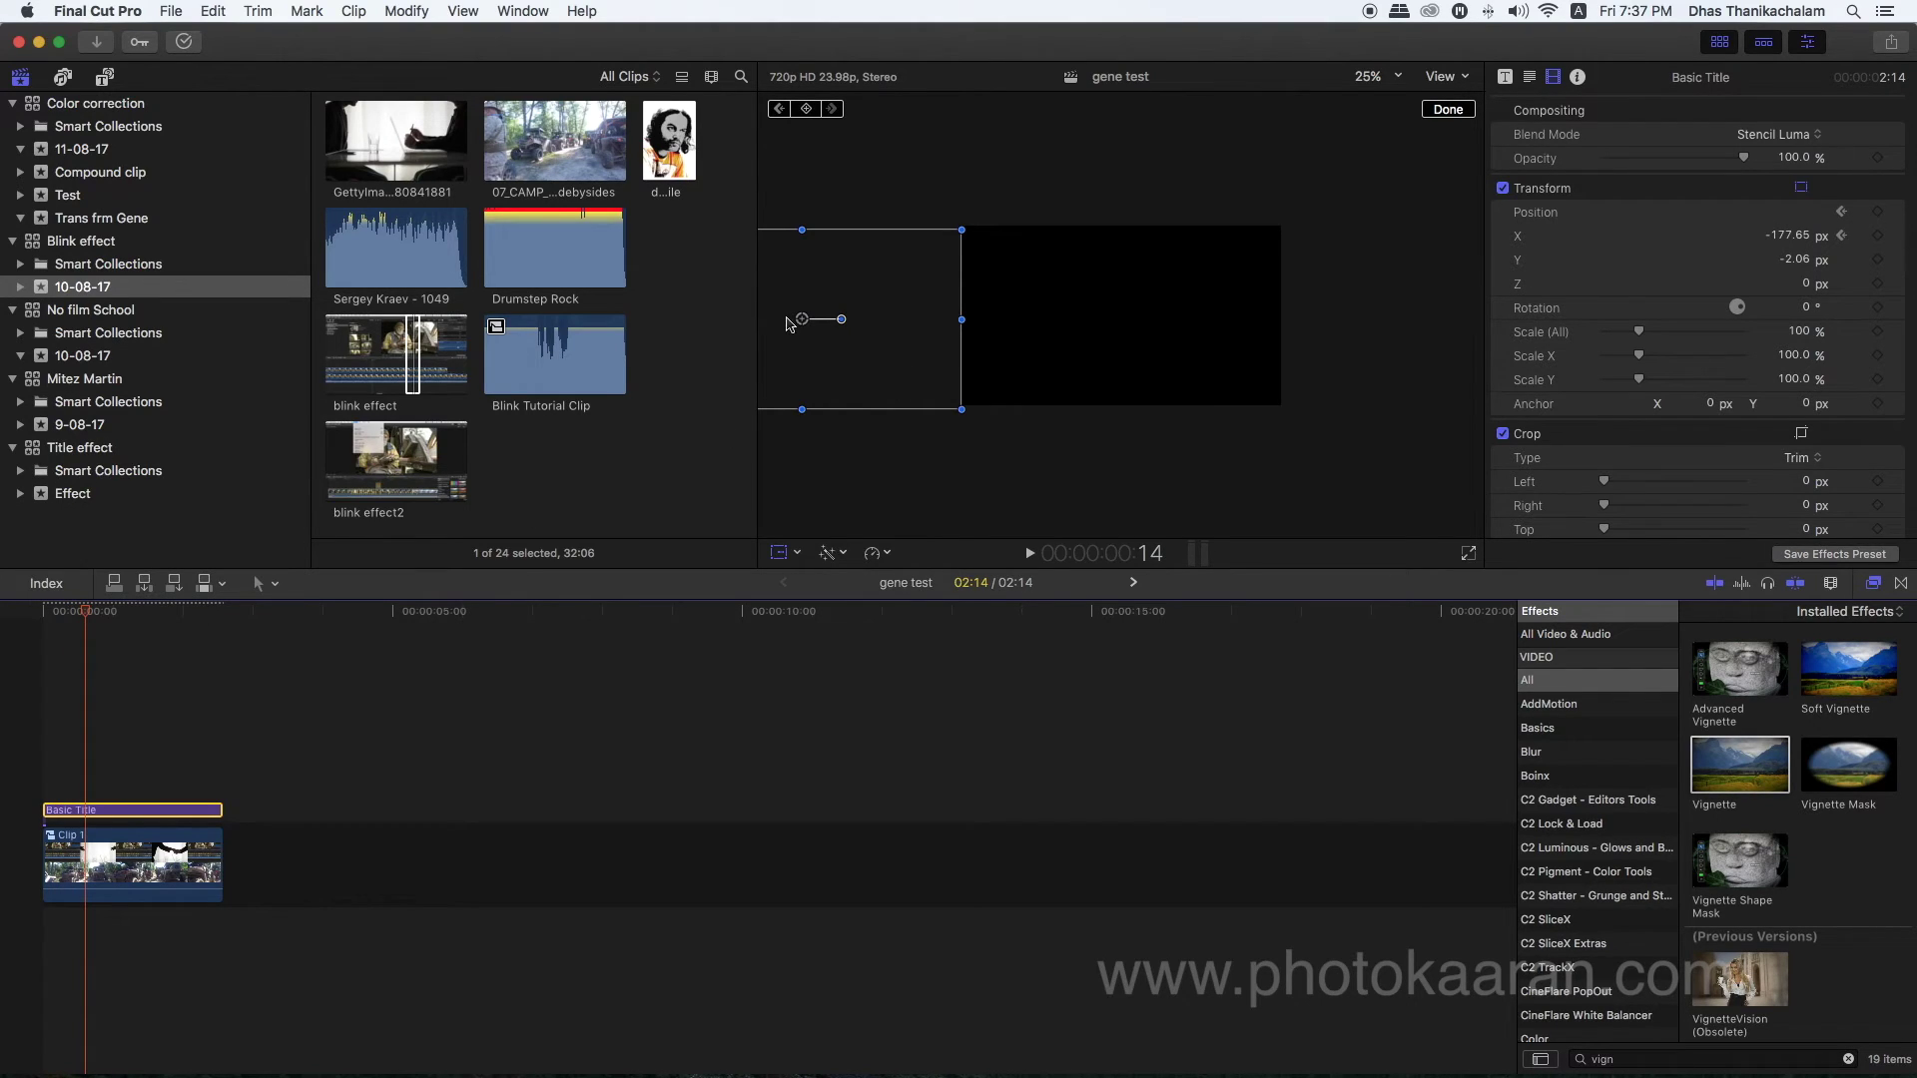
{"action": "left_click_drag", "start_coordinate": [806, 320], "coordinate": [1122, 316]}
{"action": "key", "text": "space"}
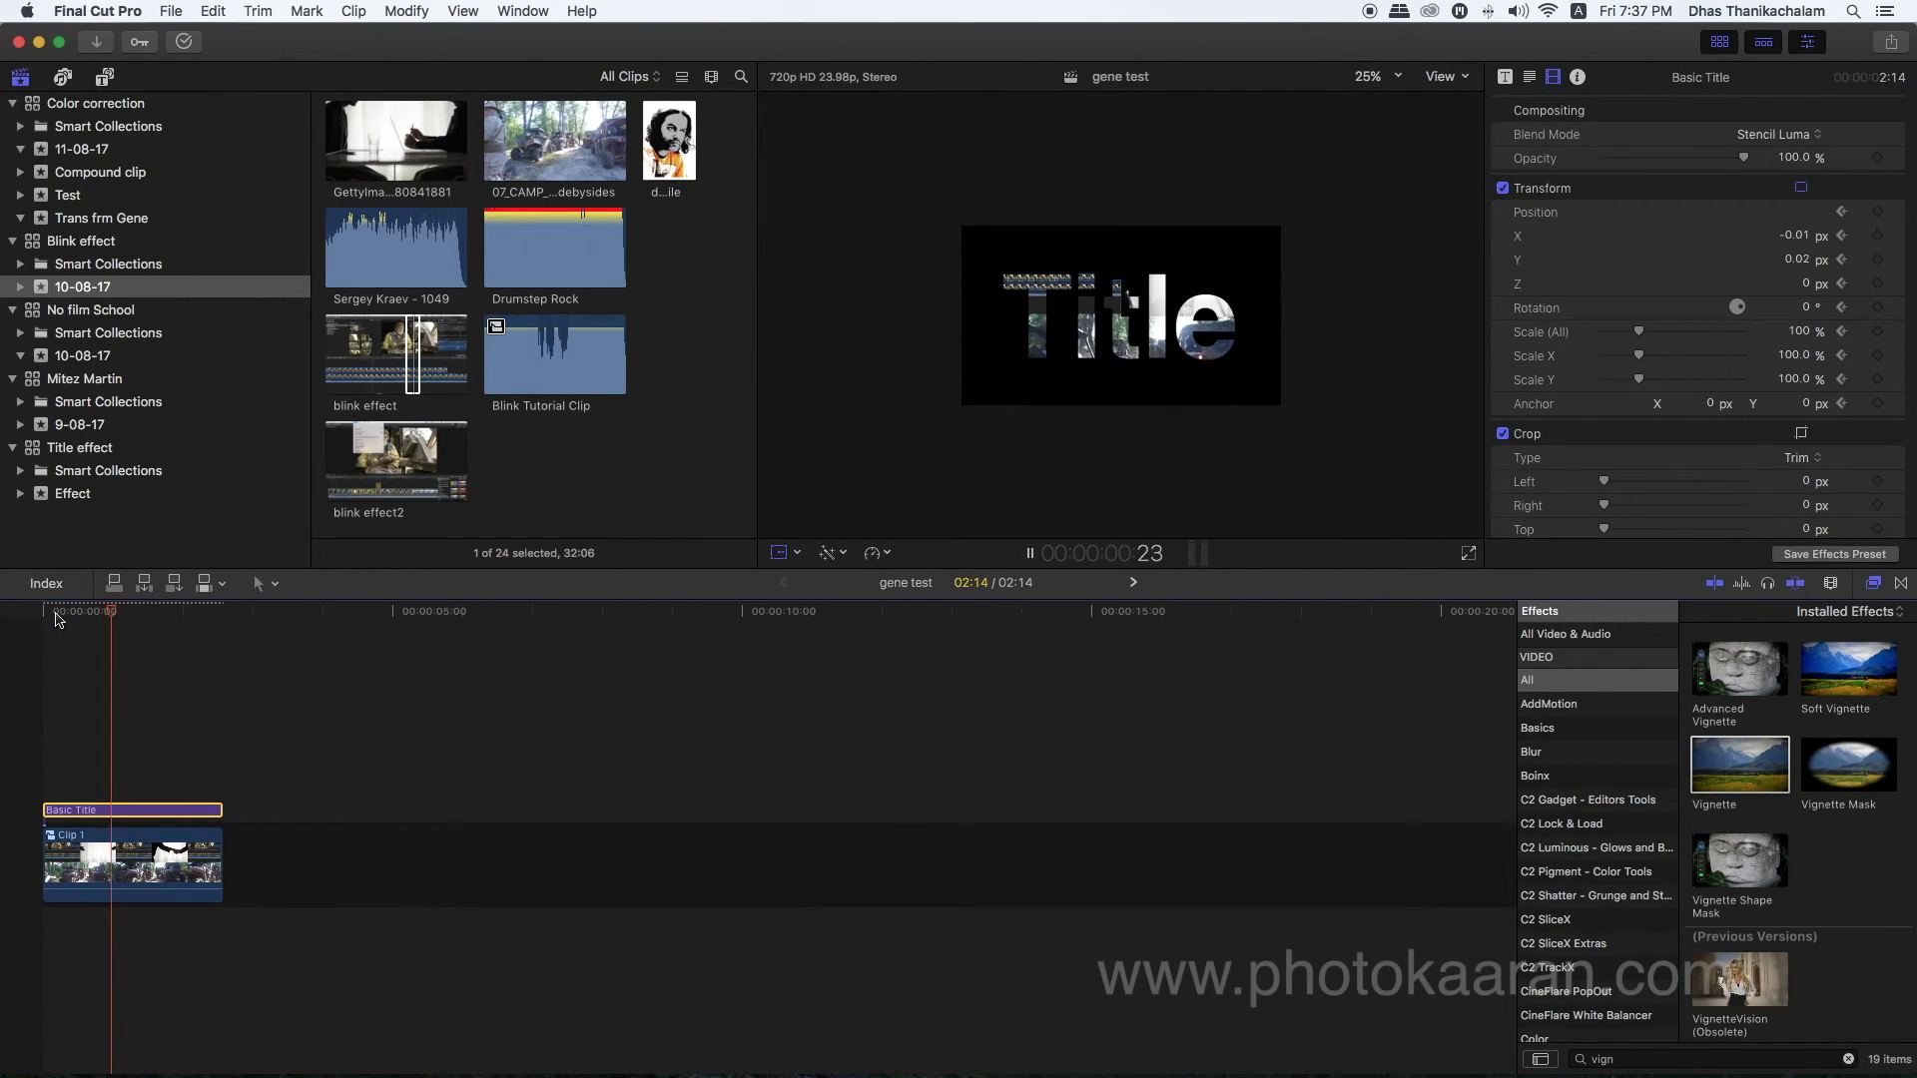
{"action": "key", "text": "space"}
{"action": "left_click", "coordinate": [97, 614]}
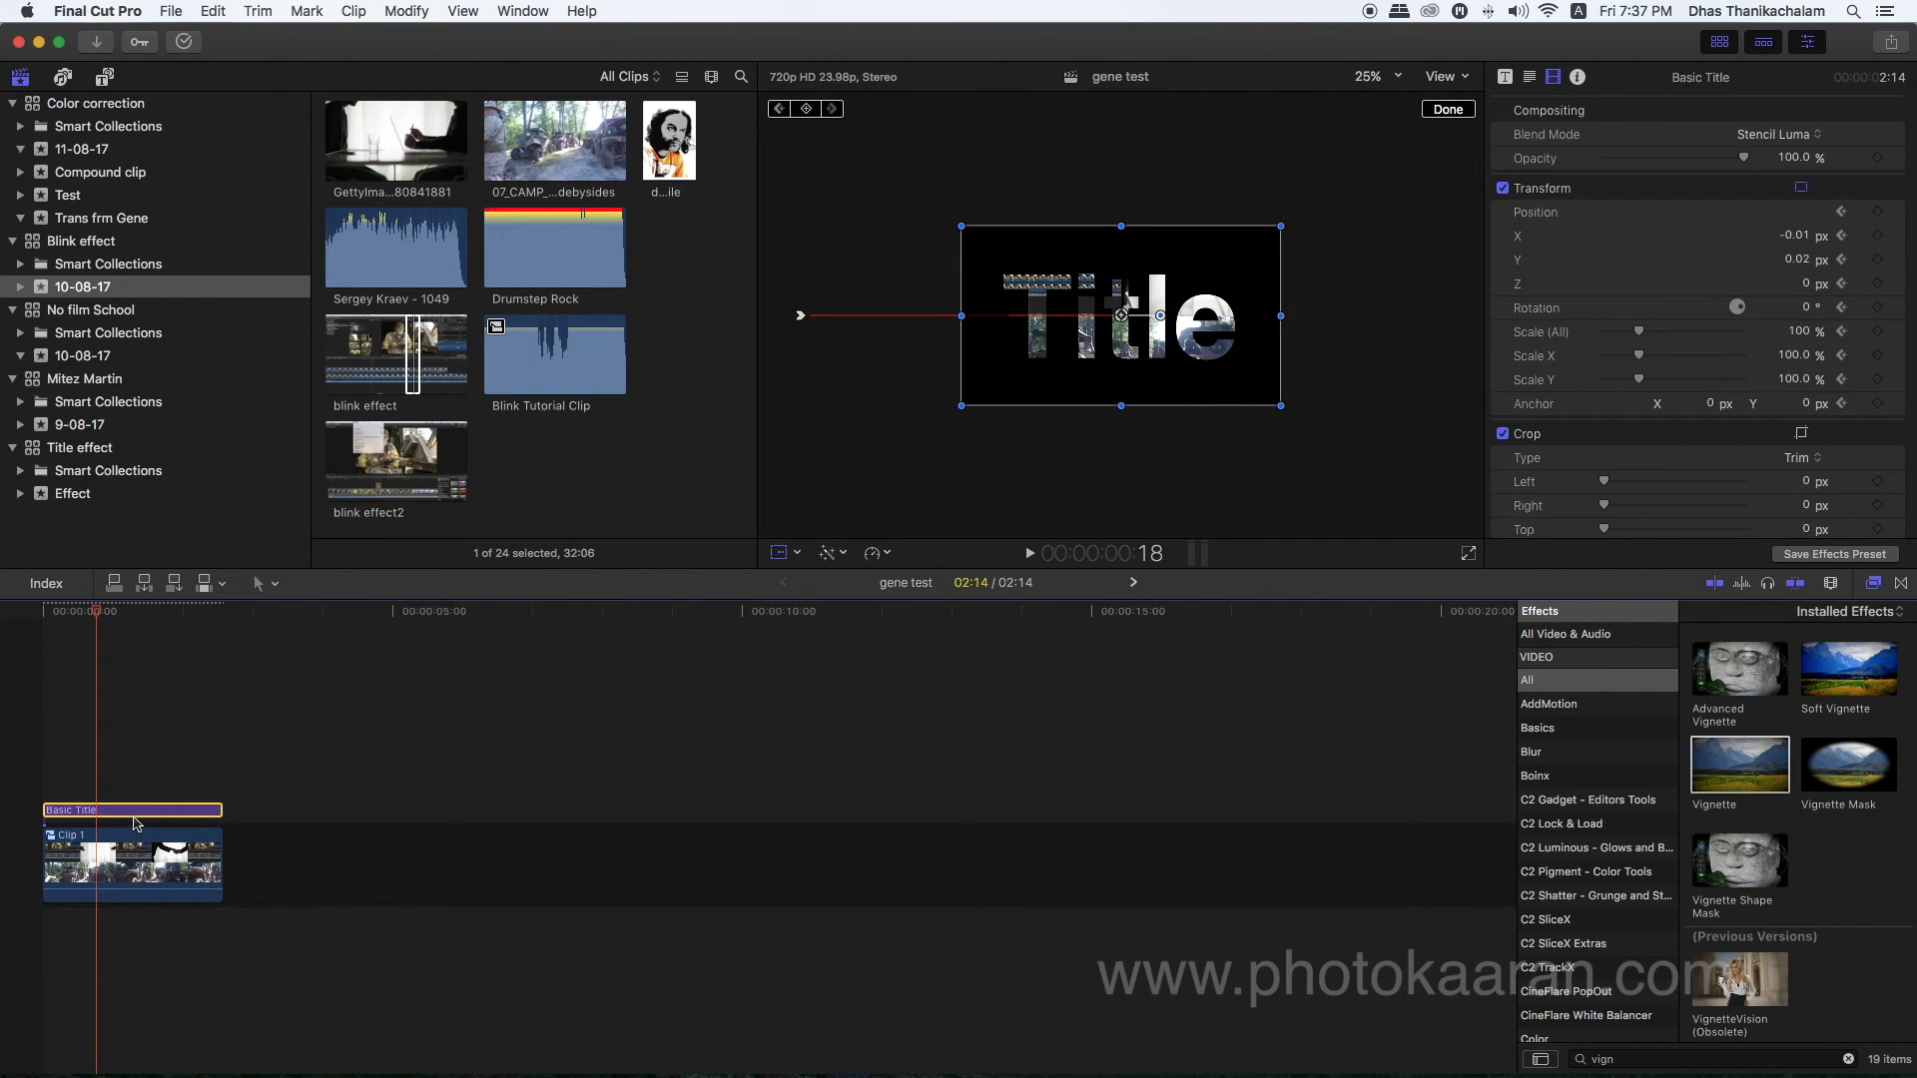
Enlarge the title text to size 970 and play the title animation full screen from the start of the timeline.
{"action": "left_click", "coordinate": [1529, 78]}
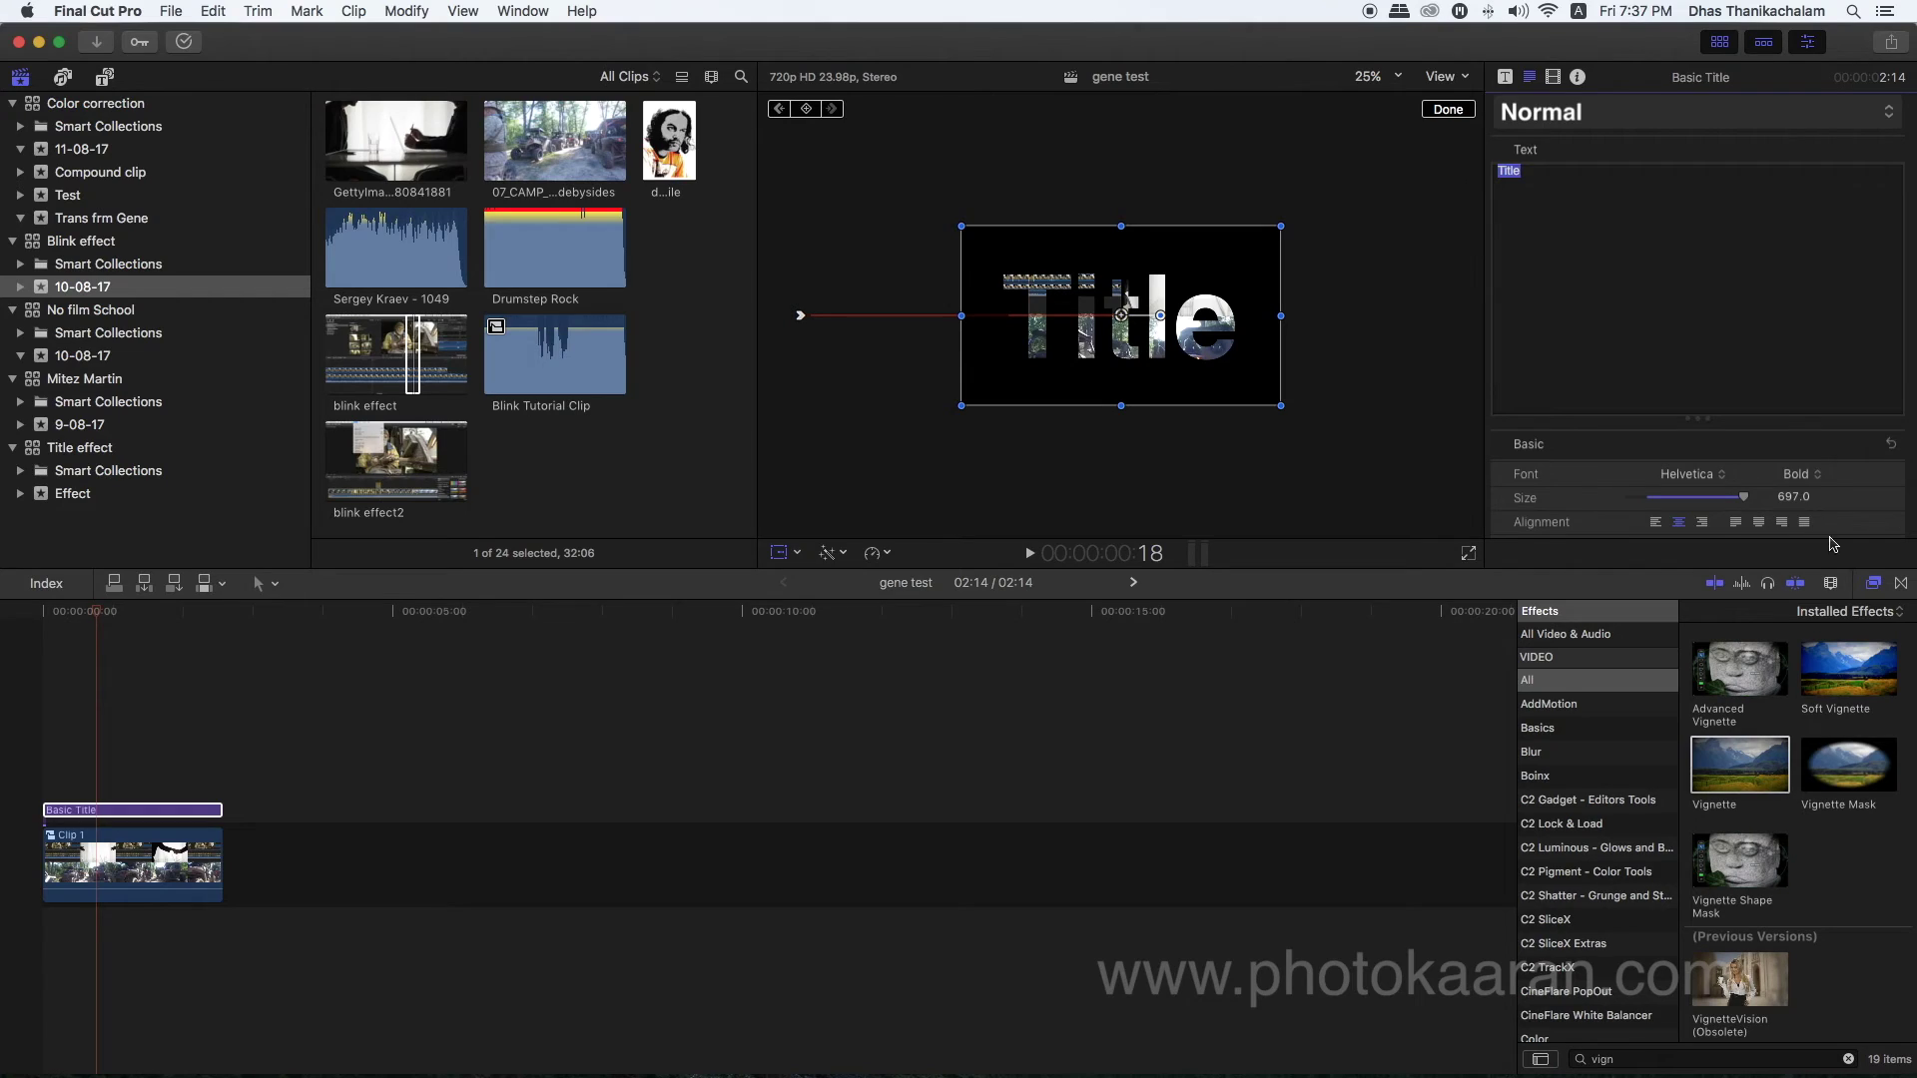
{"action": "left_click_drag", "start_coordinate": [1791, 504], "coordinate": [1811, 429]}
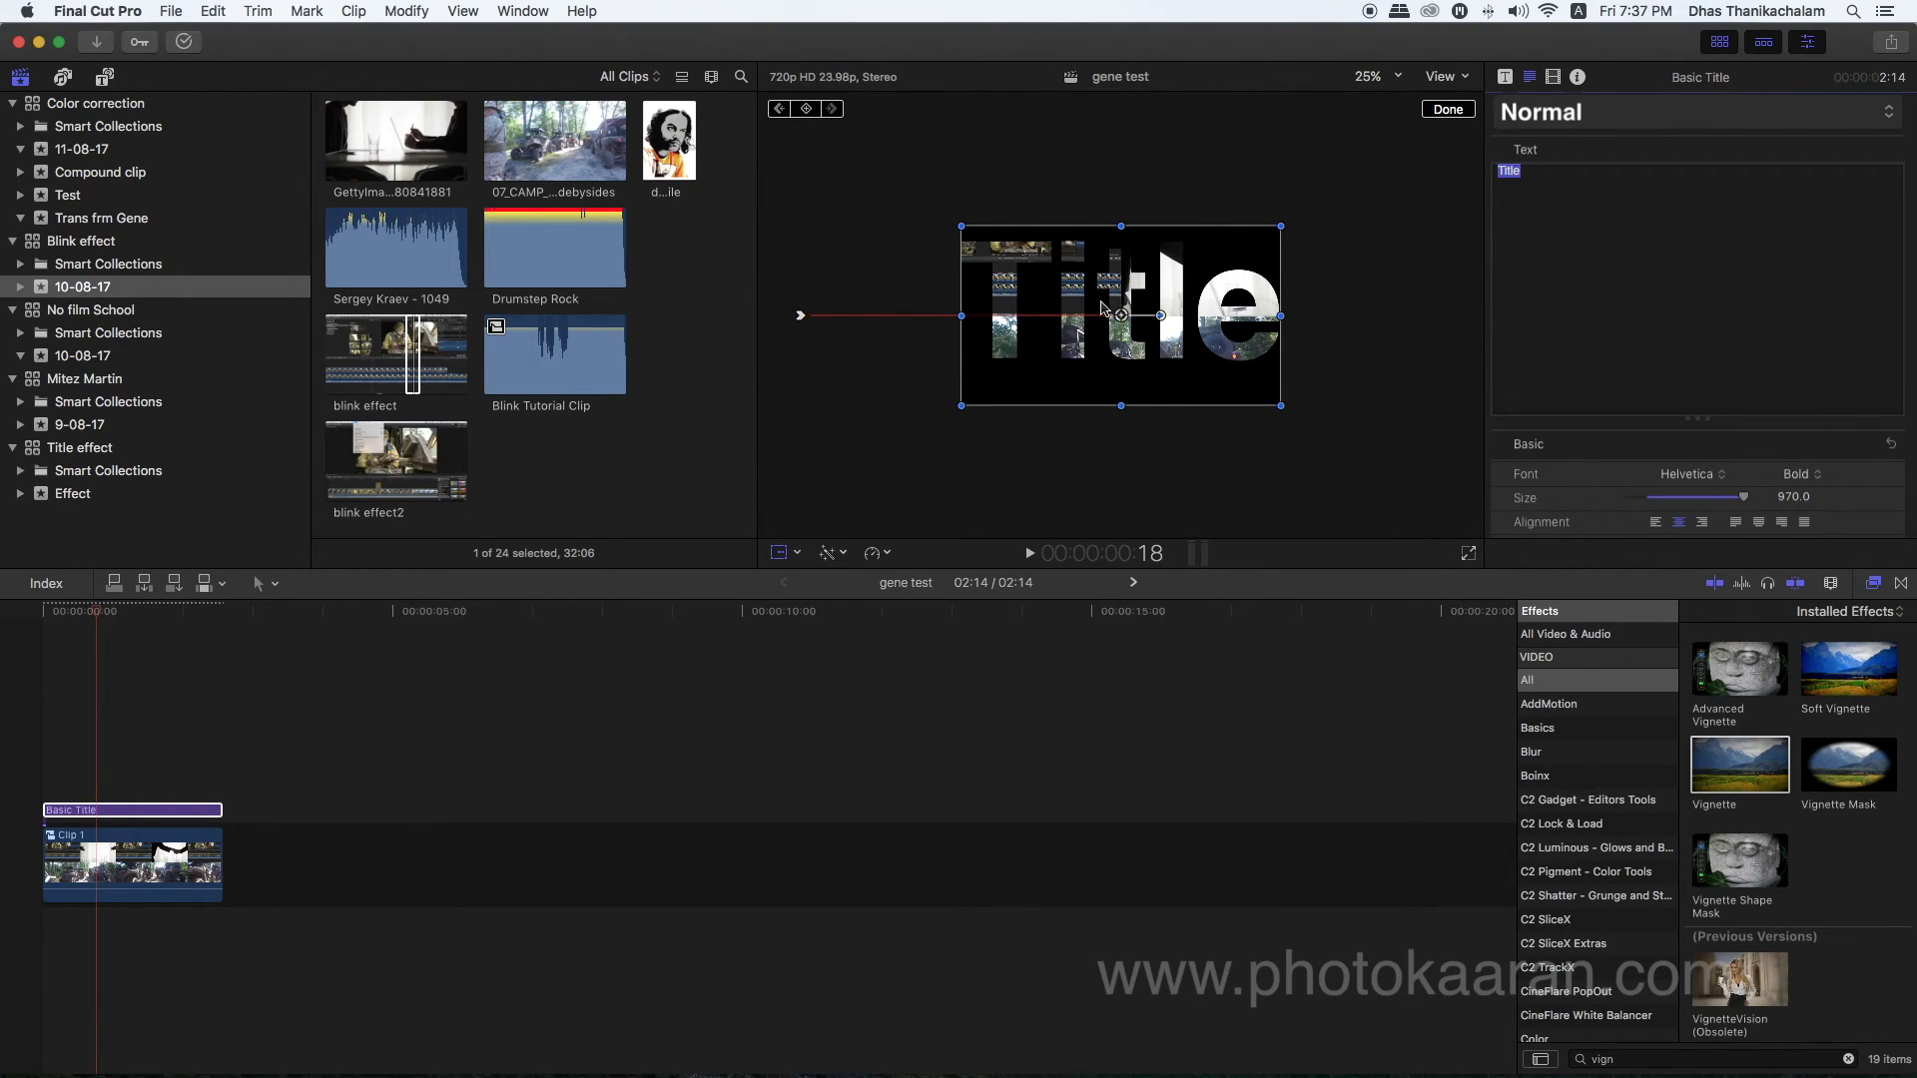
{"action": "left_click", "coordinate": [45, 613]}
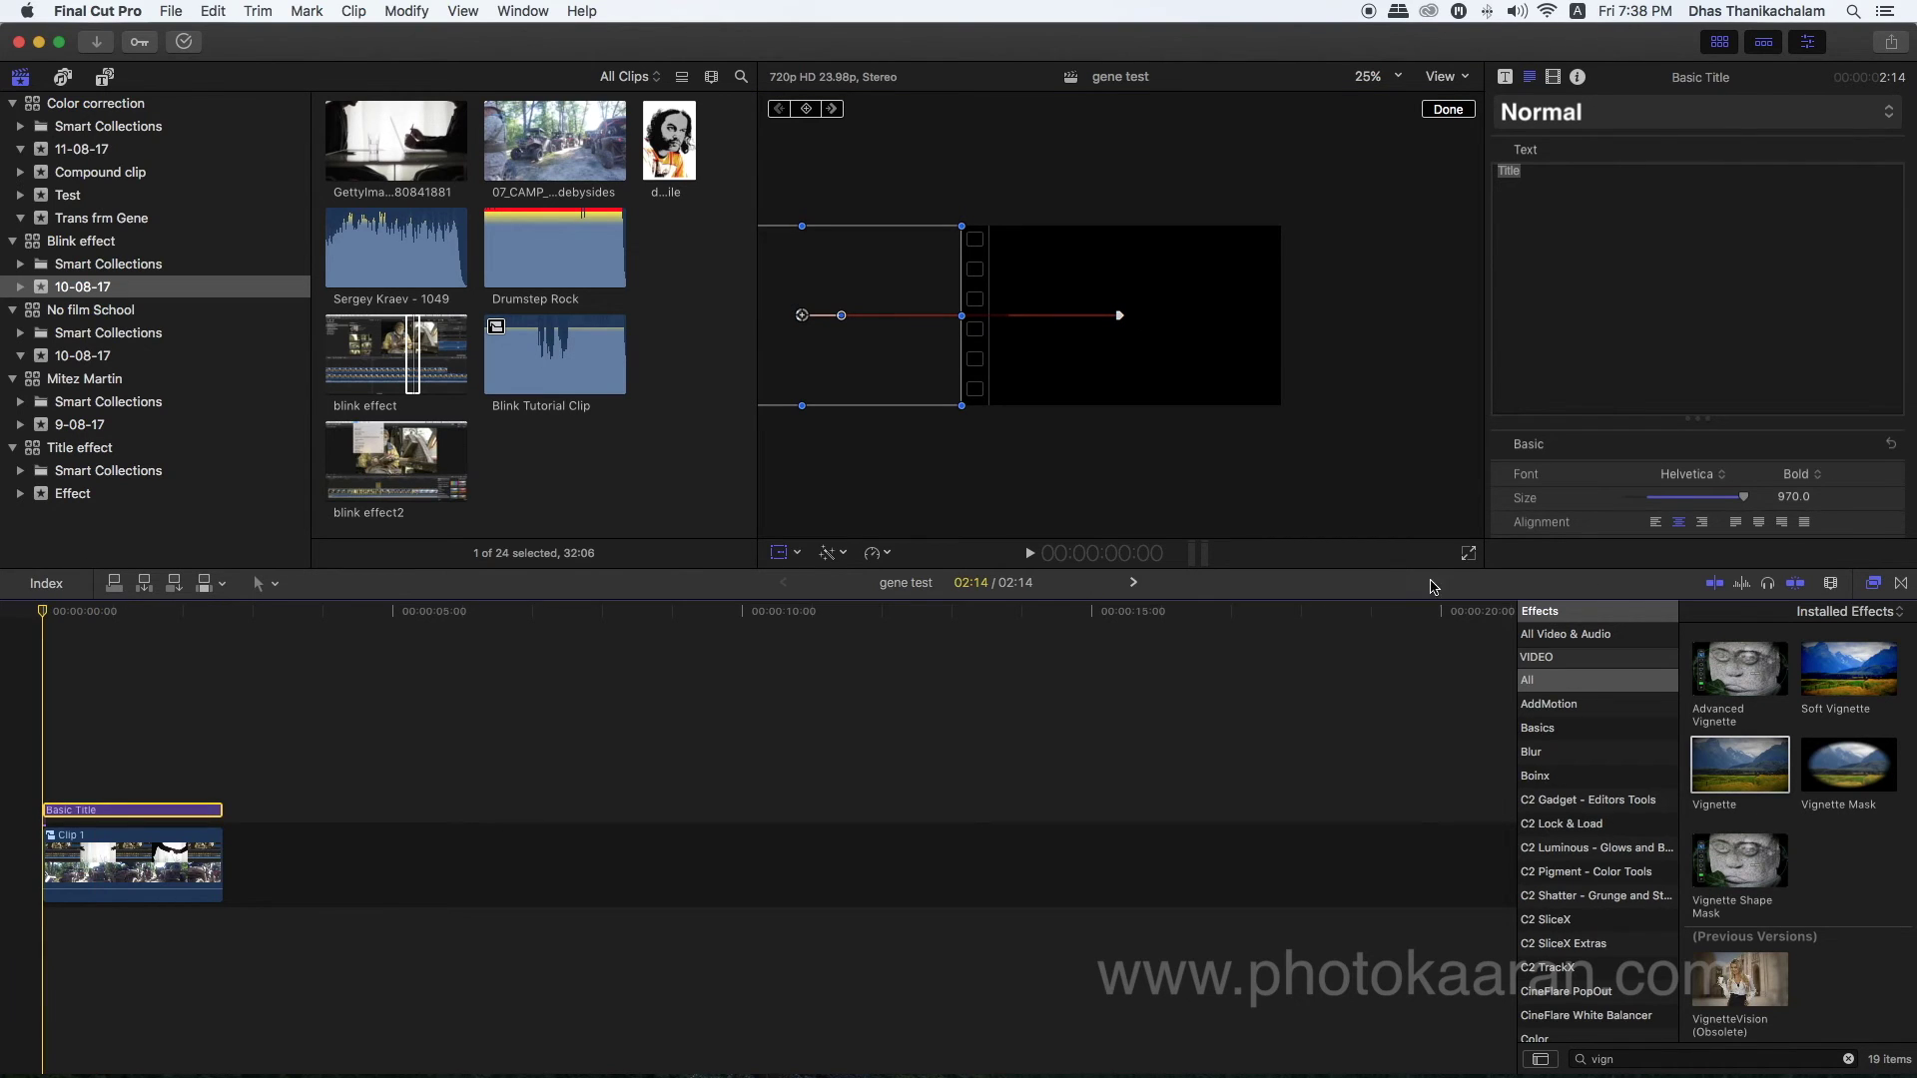
{"action": "left_click", "coordinate": [1468, 554]}
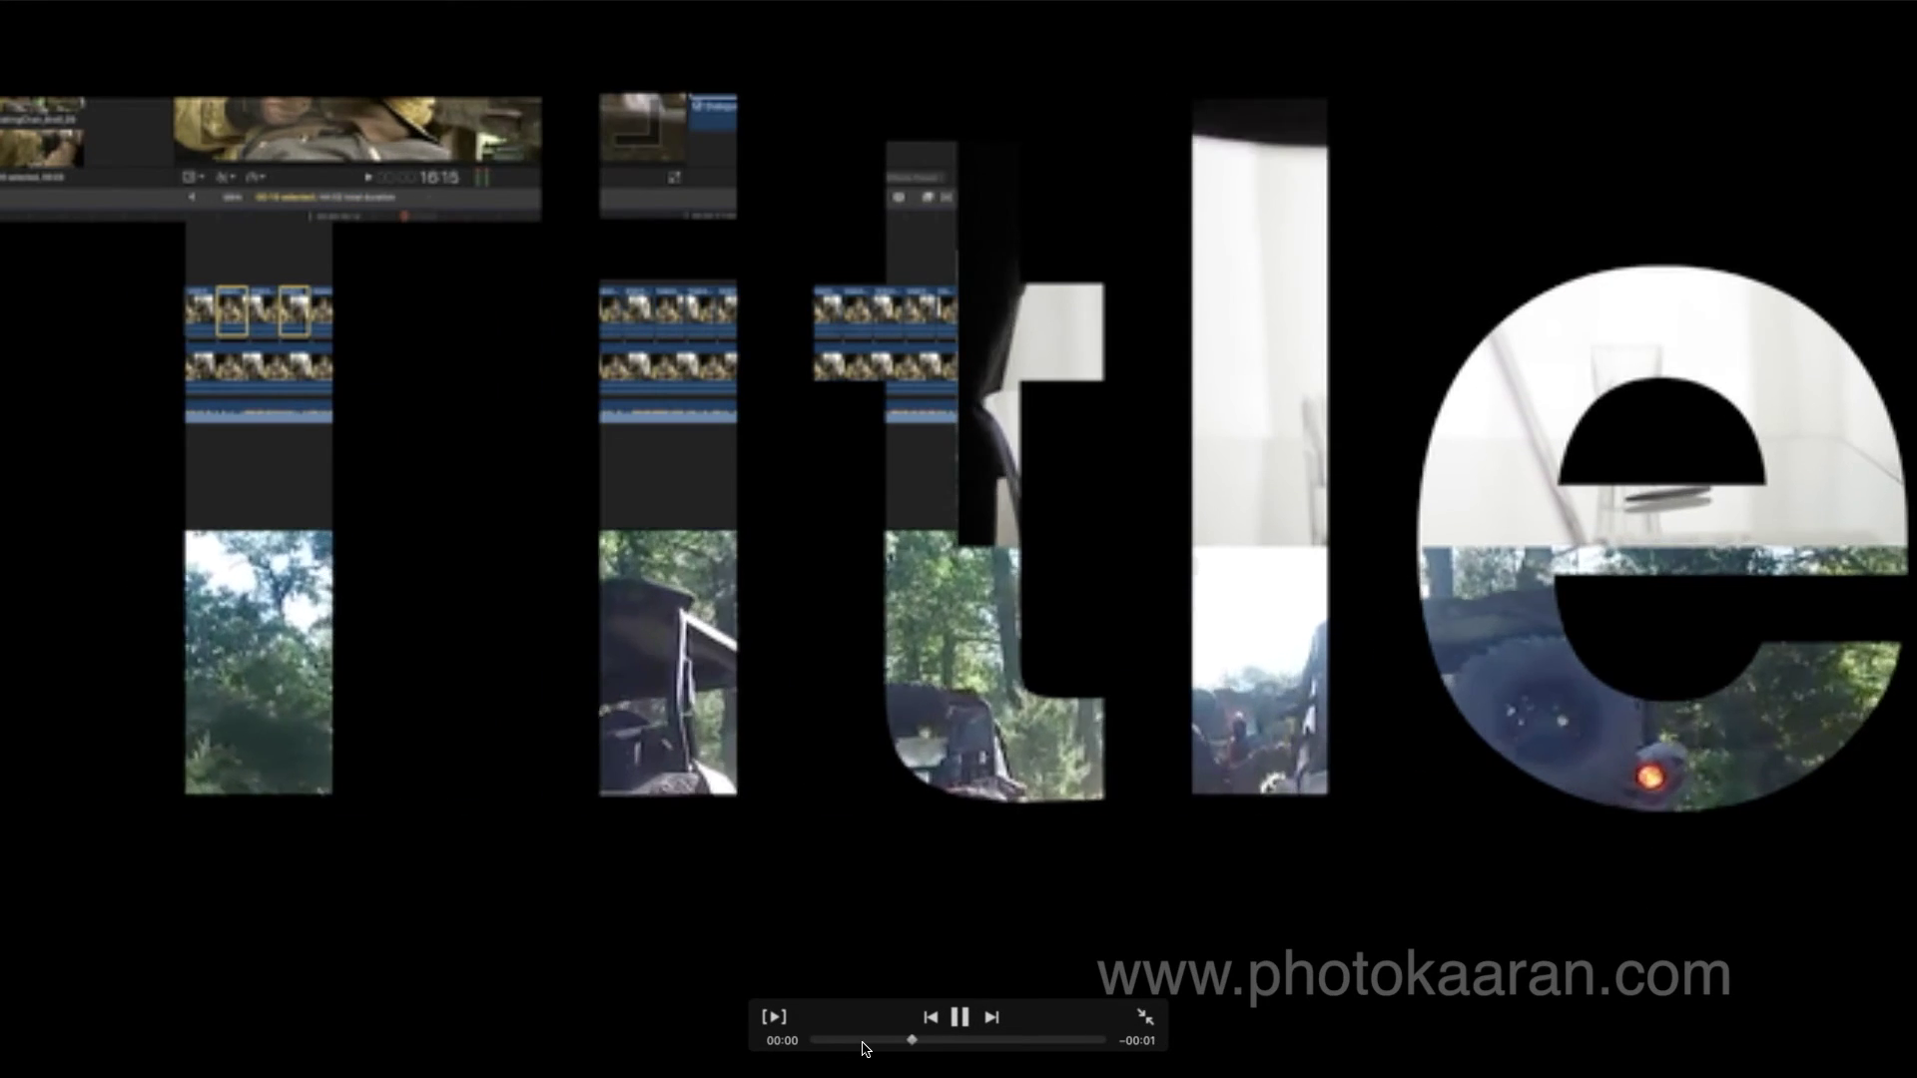
{"action": "left_click", "coordinate": [844, 1041]}
{"action": "key", "text": "space"}
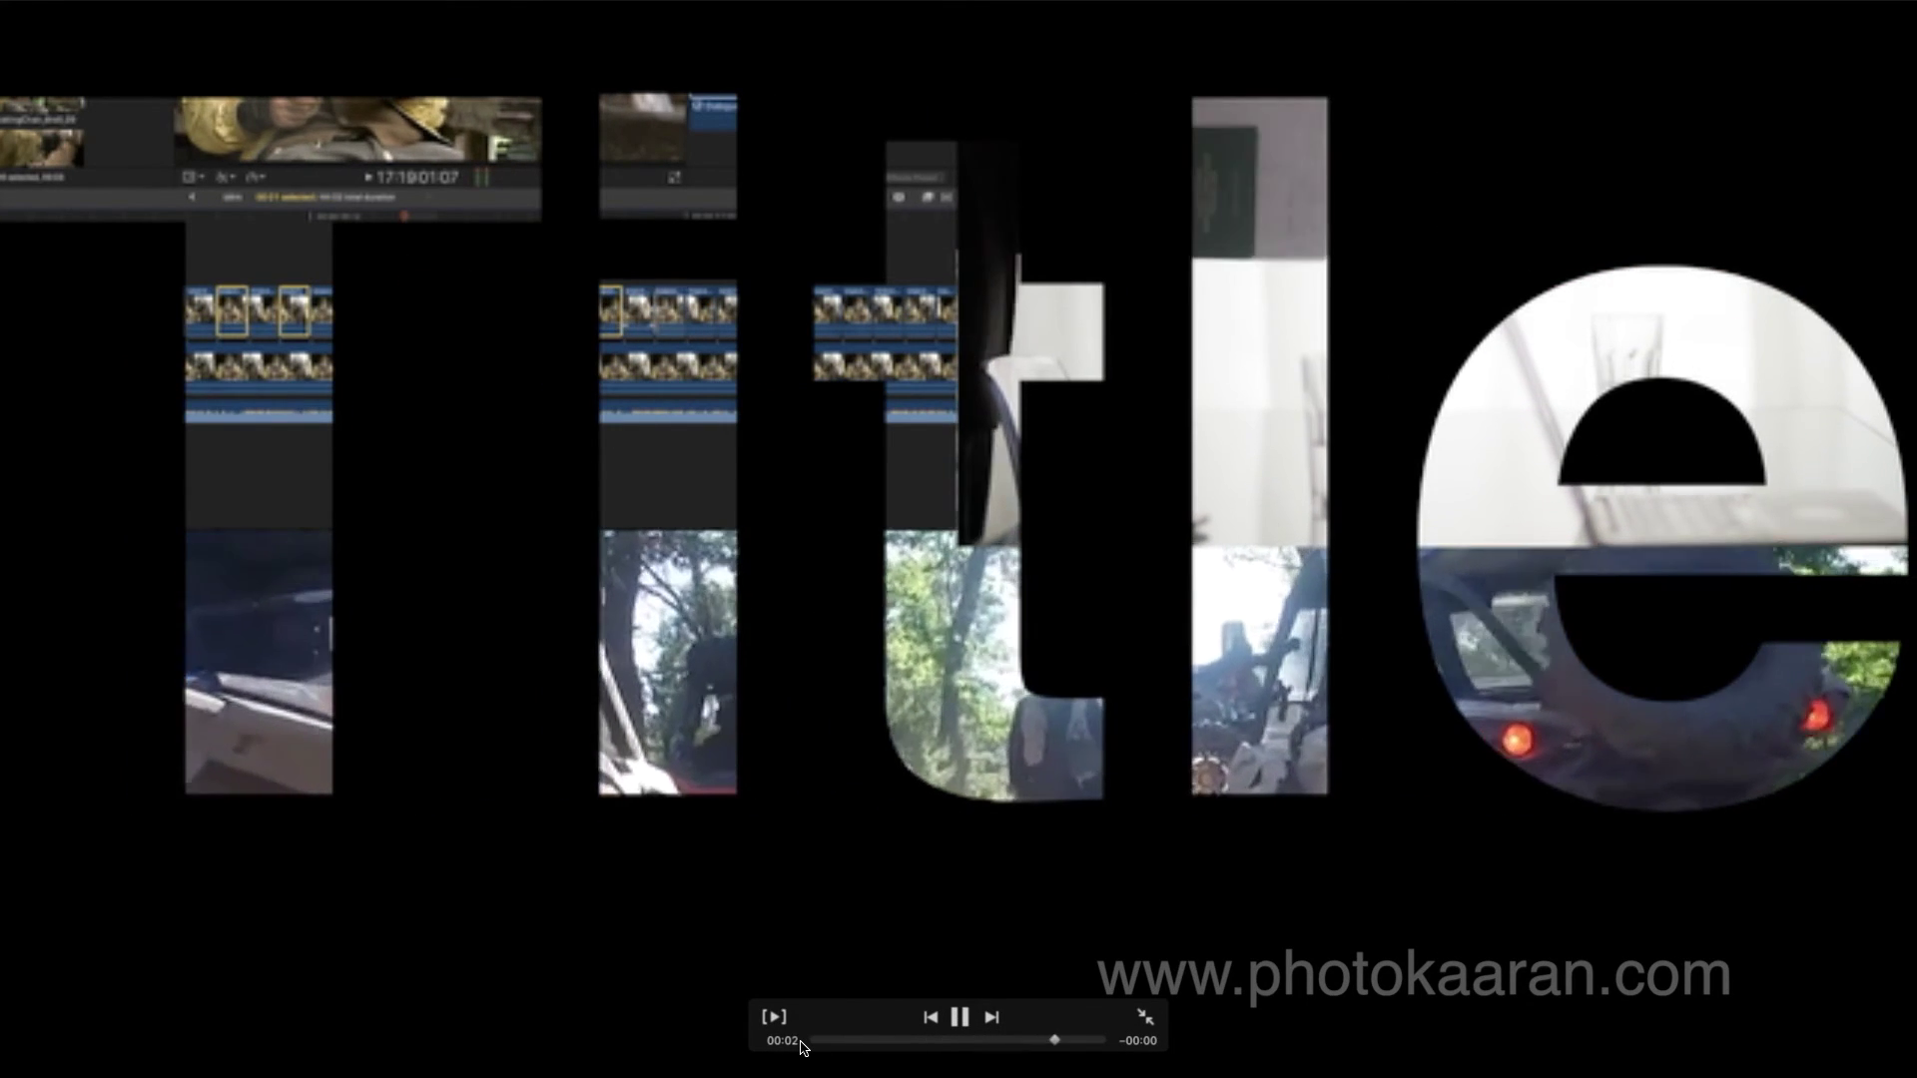
{"action": "key", "text": "Escape"}
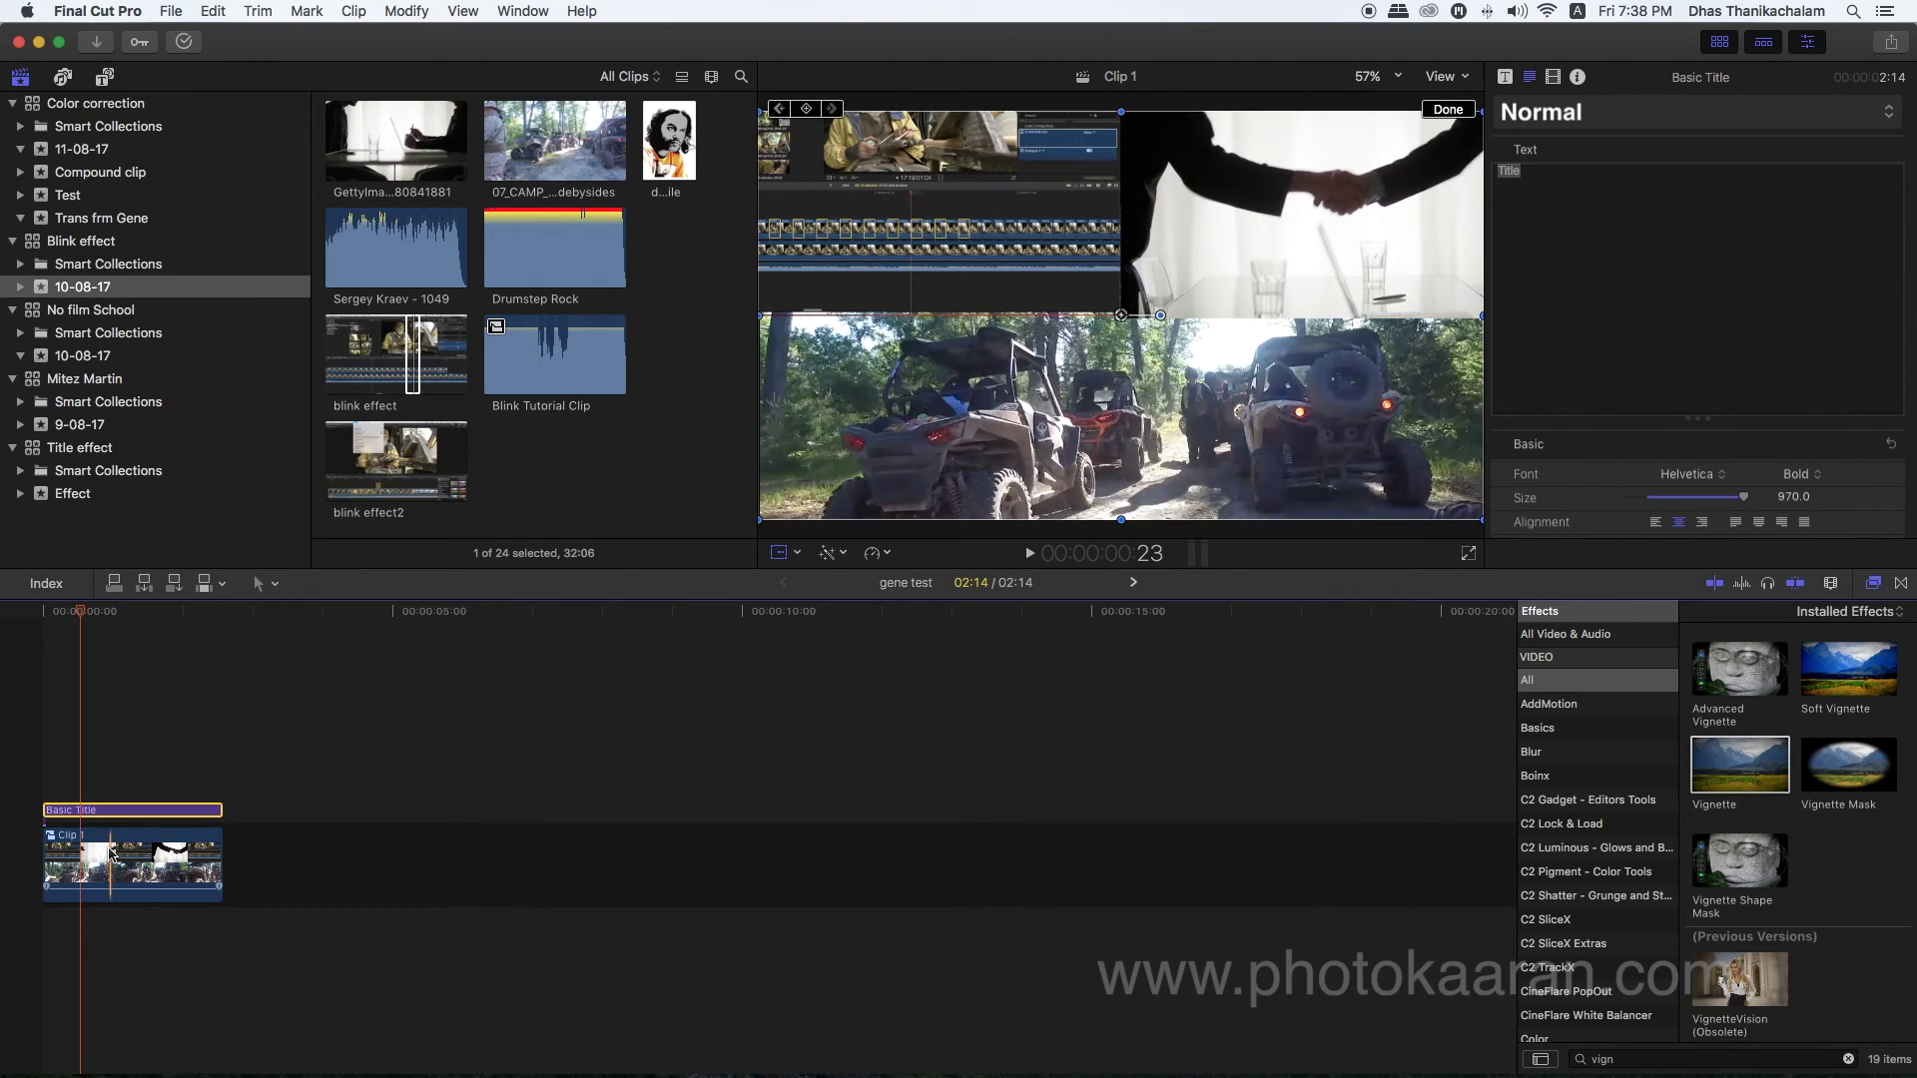